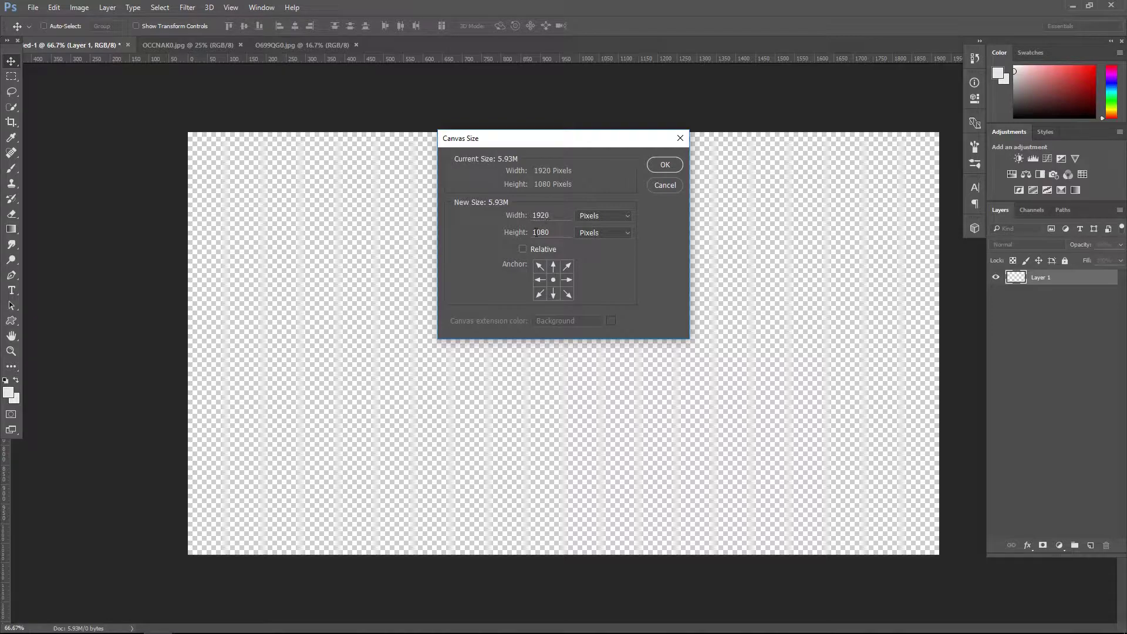
Step: Confirm the 1920 × 1080 px canvas size for the blank transparent document
click(665, 164)
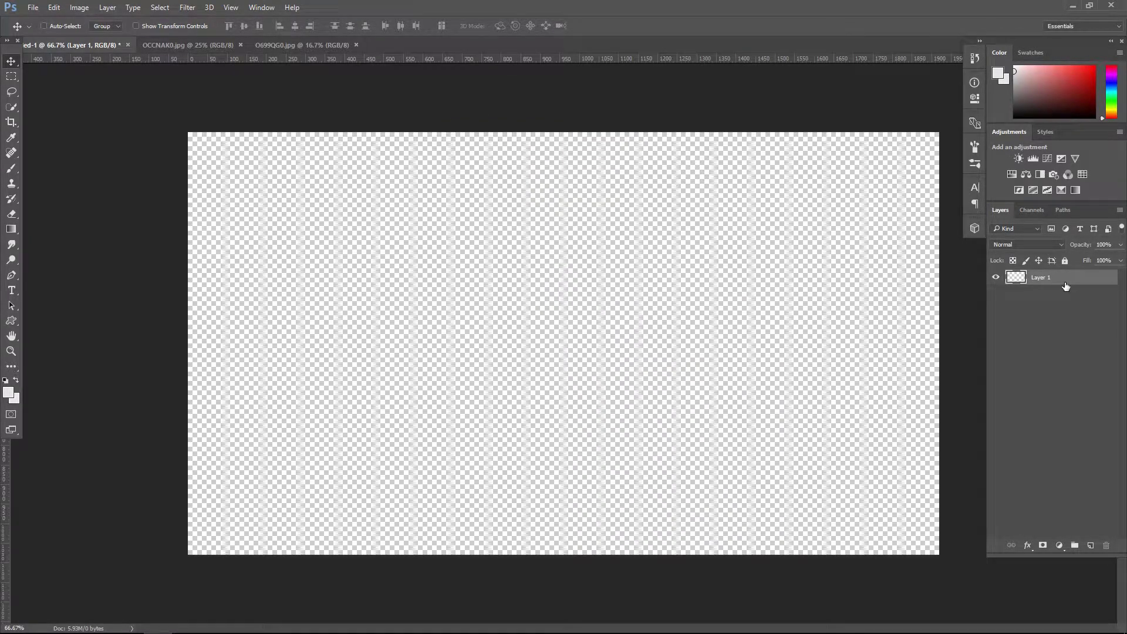
Step: Drag the OCCNAK0.jpg concrete texture into Untitled-1 and scale it to cover the canvas
click(194, 47)
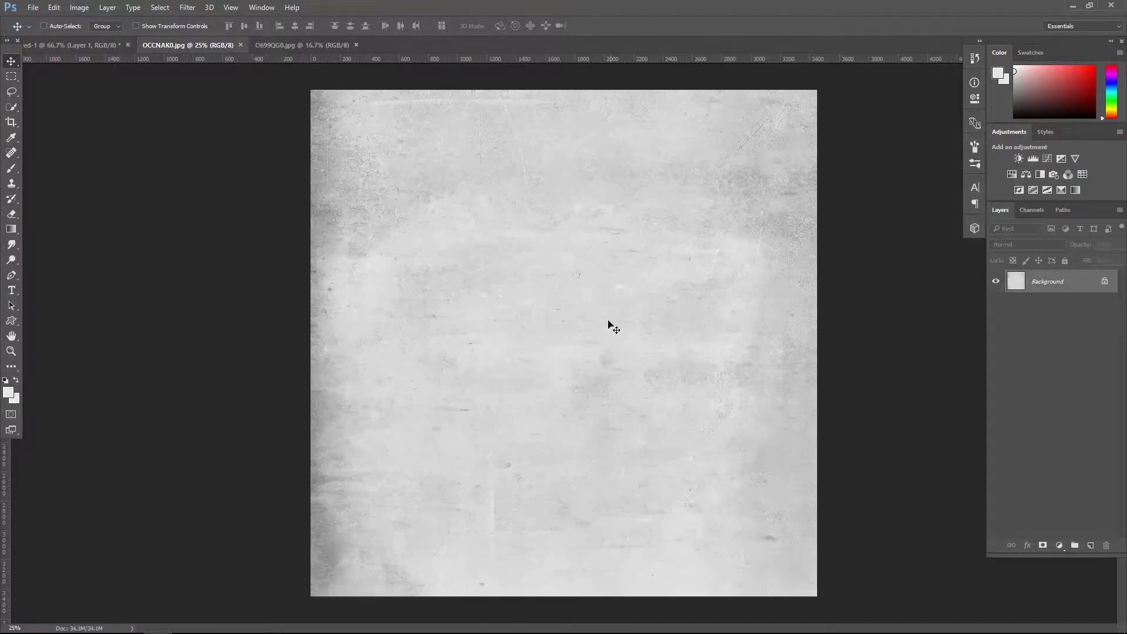
mouse_move(568, 300)
mouse_down()
mouse_move(105, 49)
mouse_move(538, 322)
mouse_up()
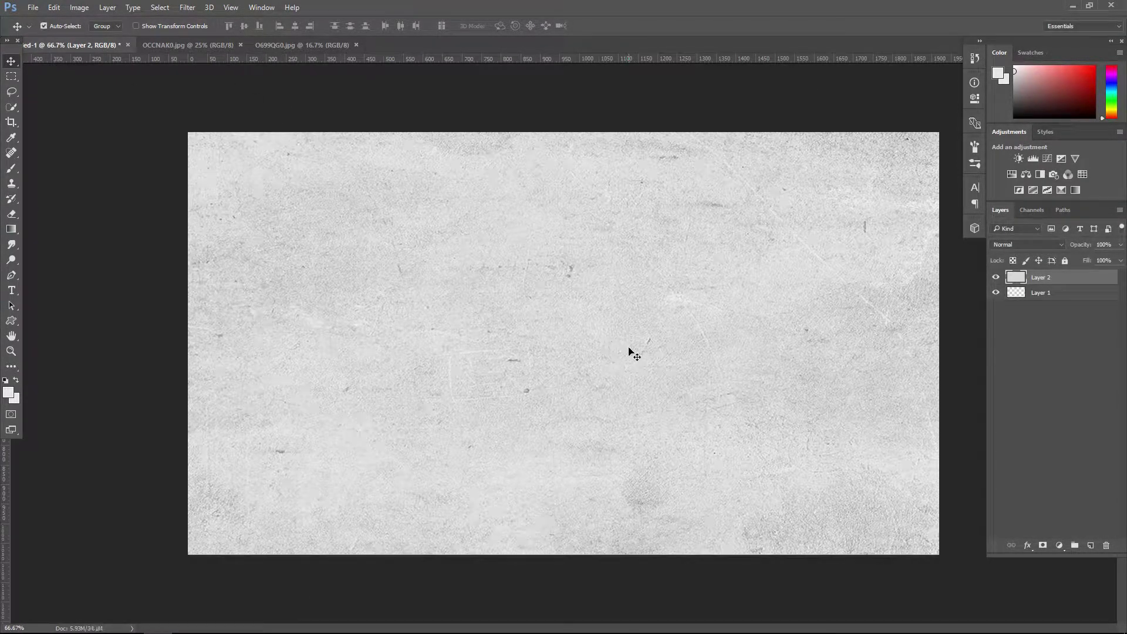
key(ctrl+t)
drag(665, 243, 775, 427)
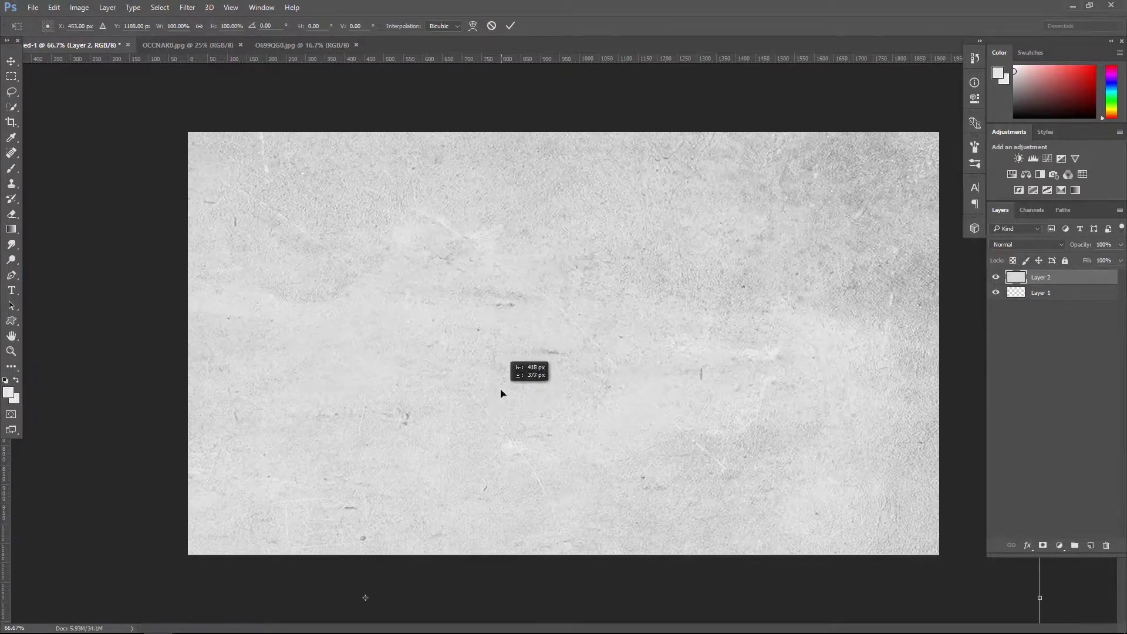
key(ctrl+minus)
key(ctrl+minus)
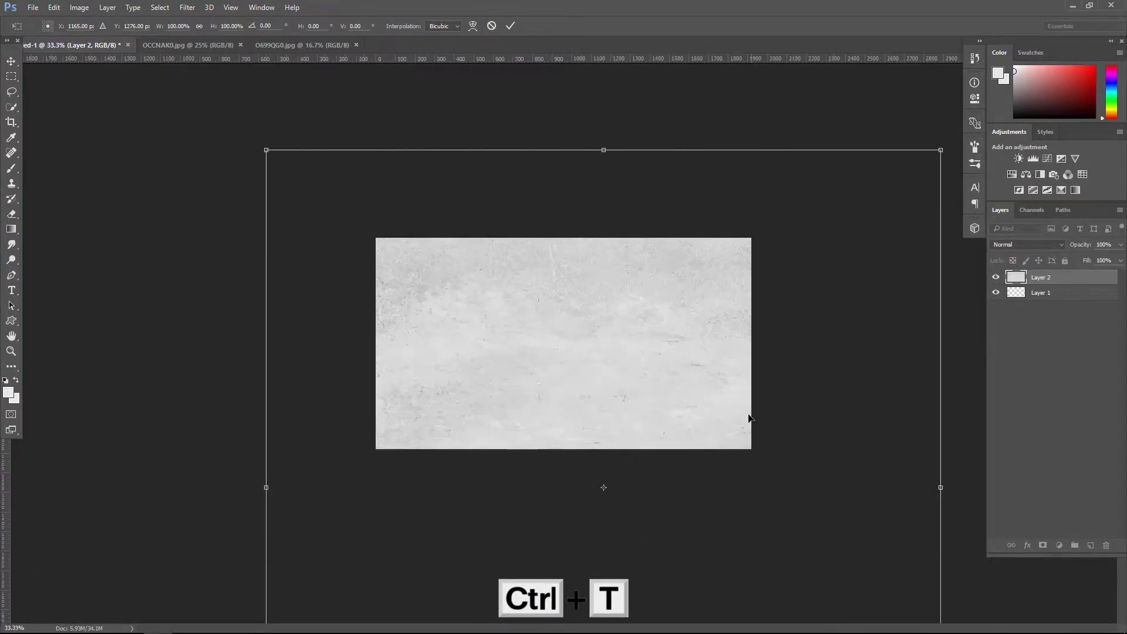
drag(268, 150, 384, 241)
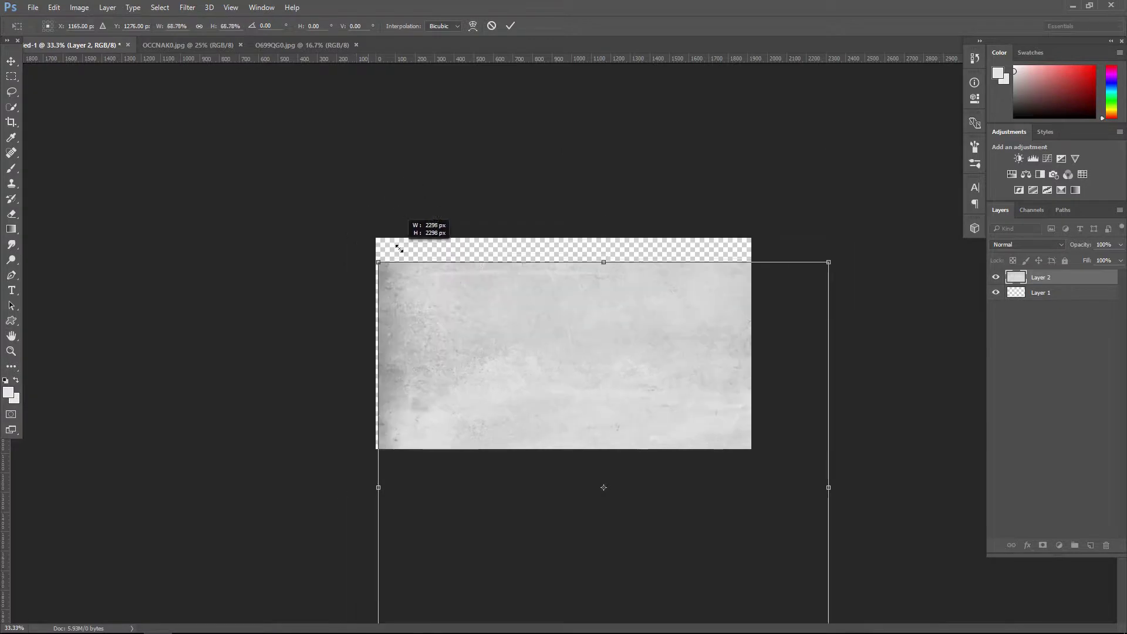
drag(529, 372, 486, 249)
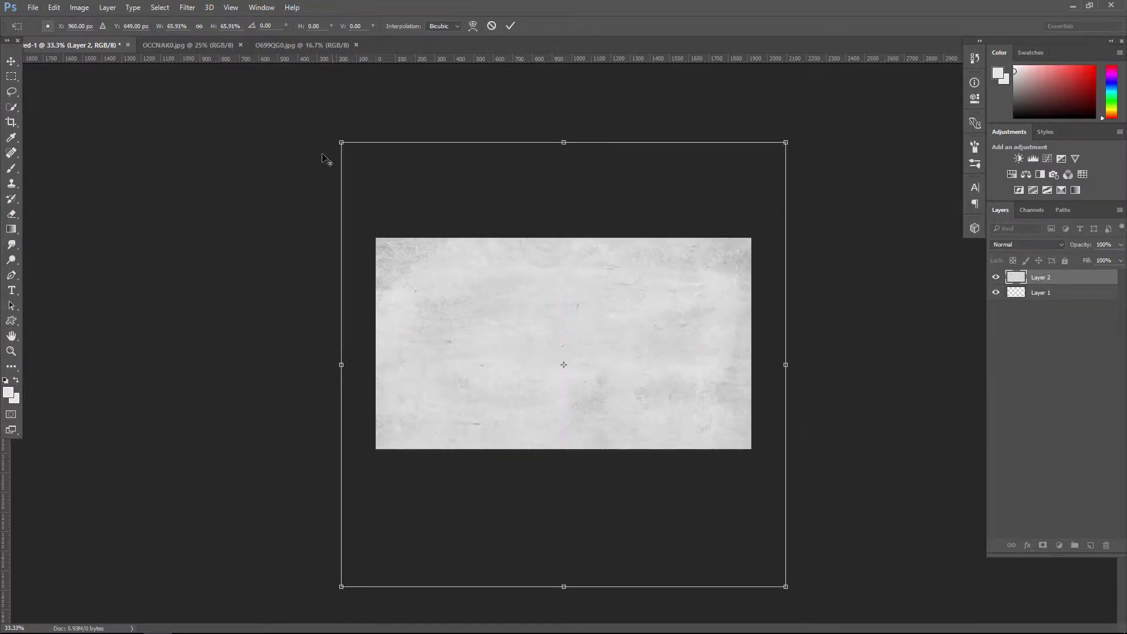
drag(340, 146, 371, 167)
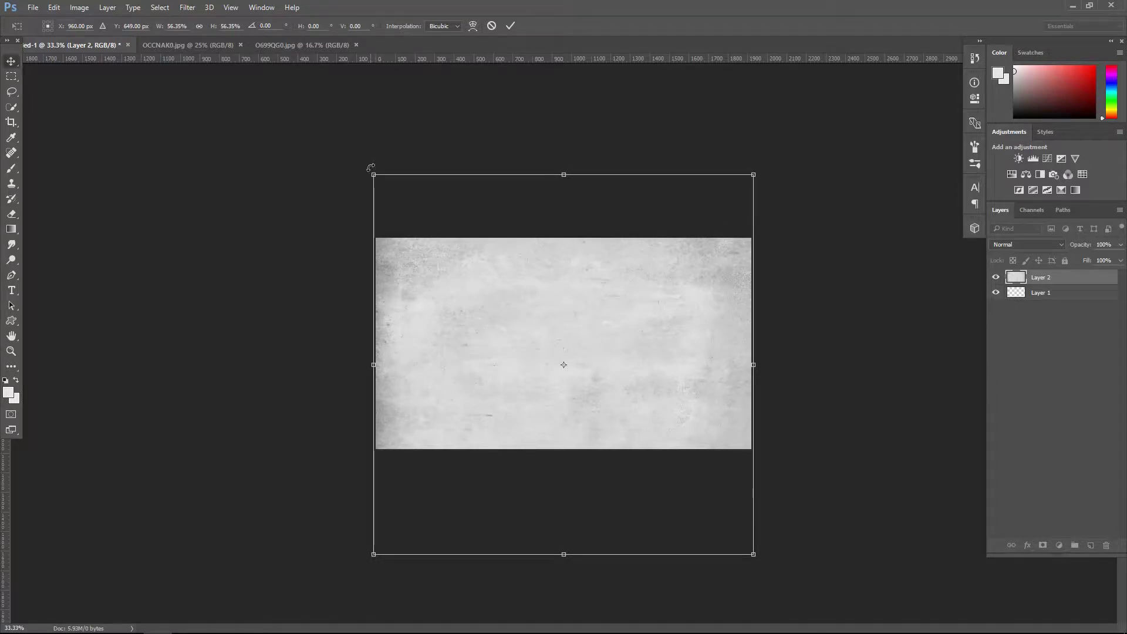
key(Return)
key(ctrl+plus)
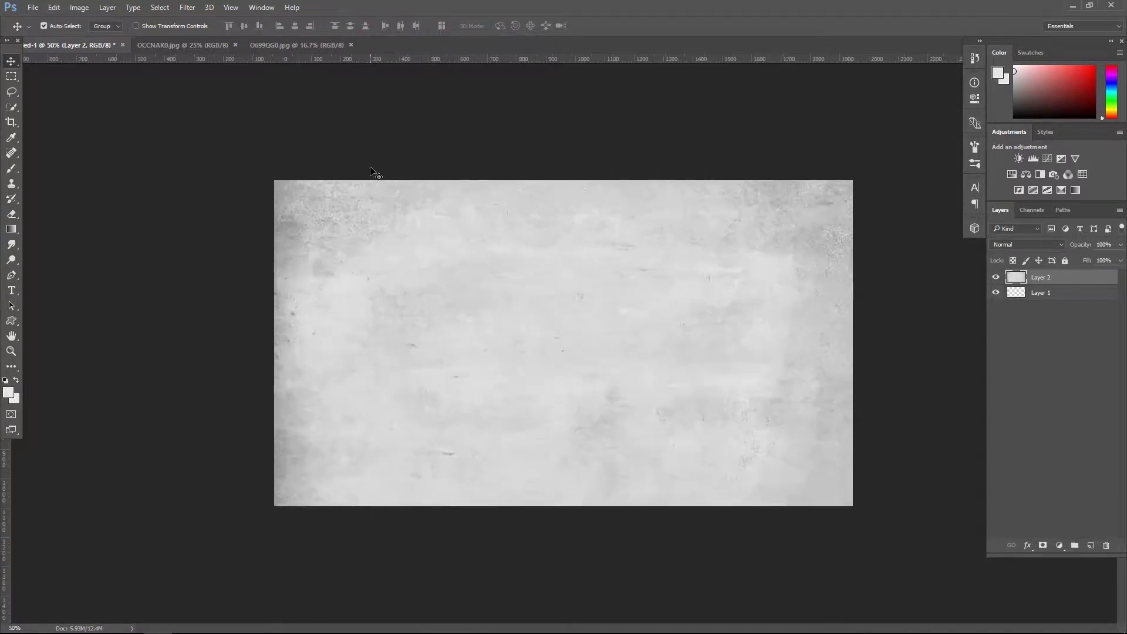
key(ctrl+plus)
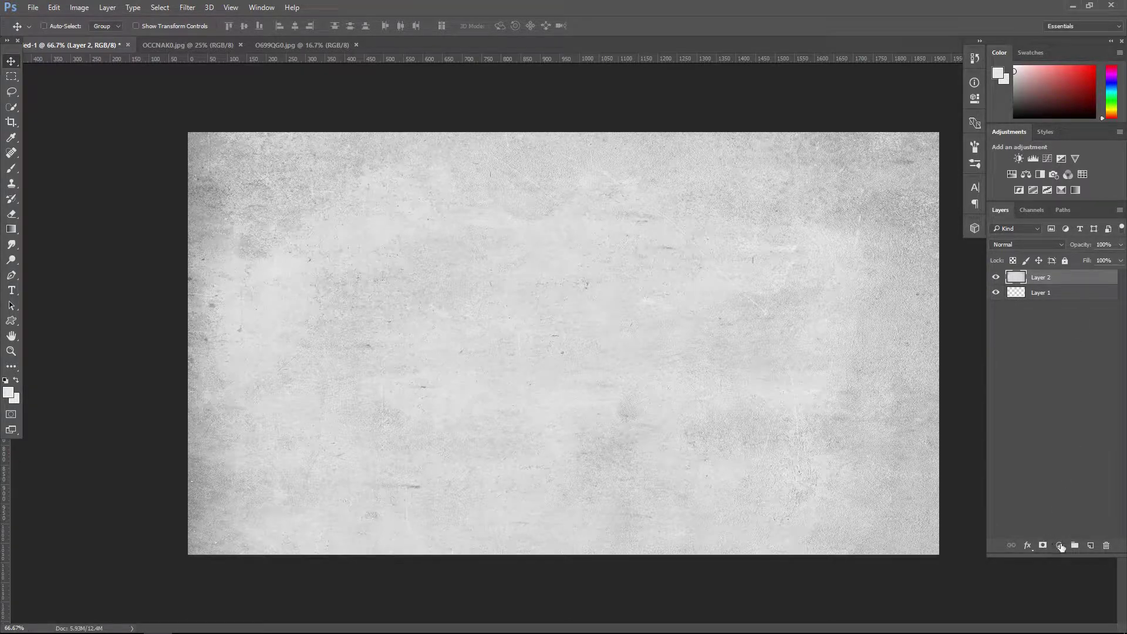
Step: Add a Gradient Fill layer with both colour stops set to black
click(1060, 545)
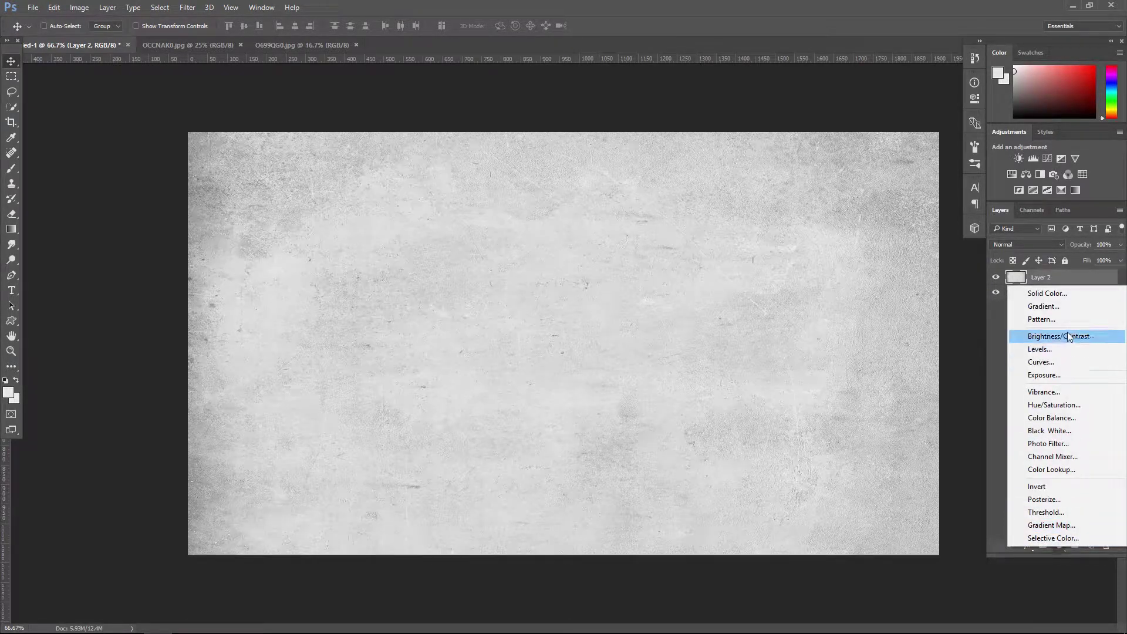
click(1063, 307)
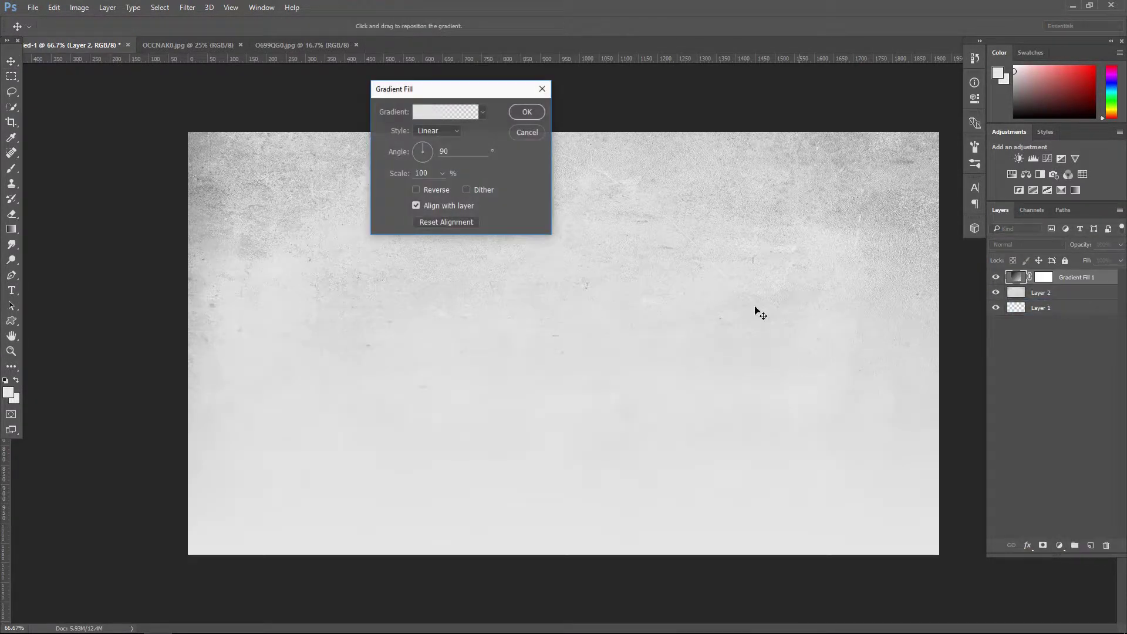
click(424, 111)
click(114, 379)
click(167, 423)
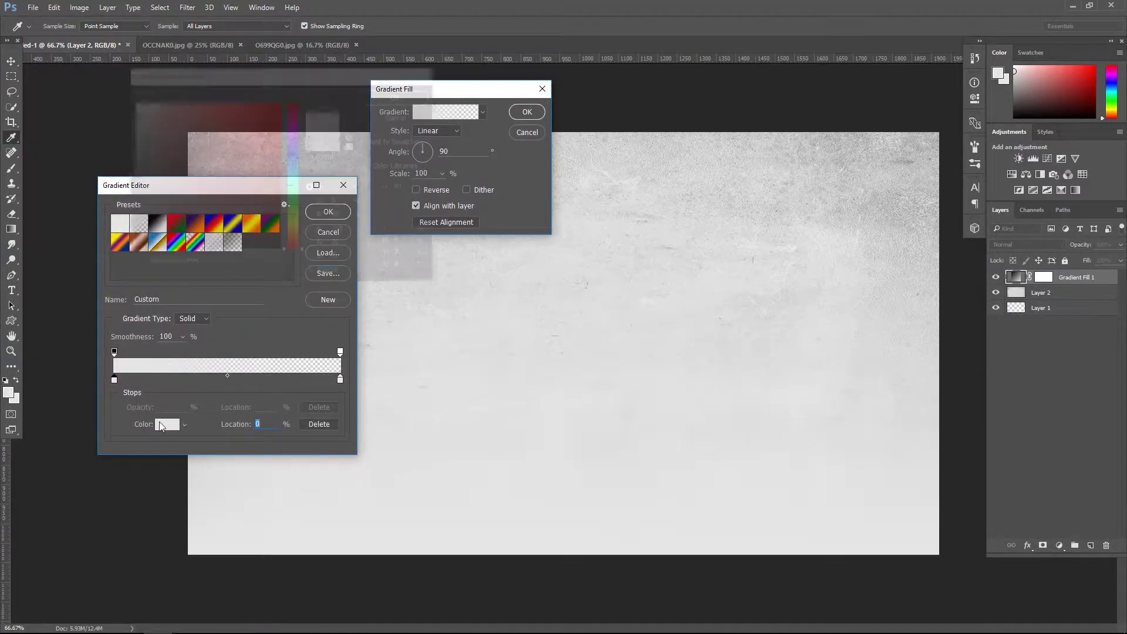
click(132, 250)
click(399, 96)
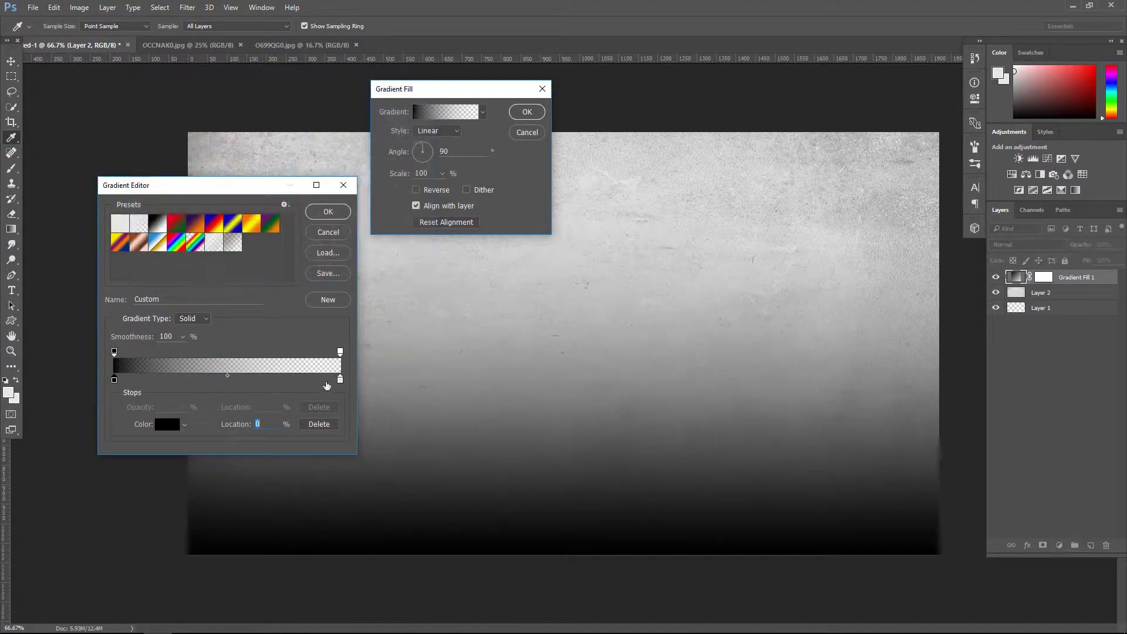
click(341, 380)
click(167, 424)
click(132, 250)
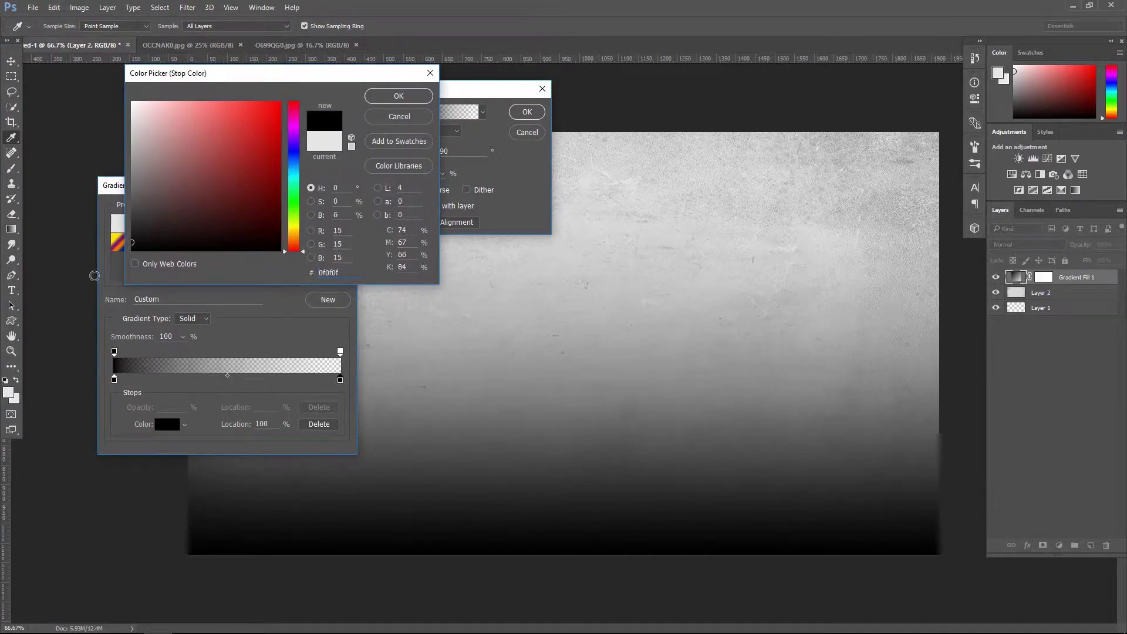
click(399, 96)
click(317, 184)
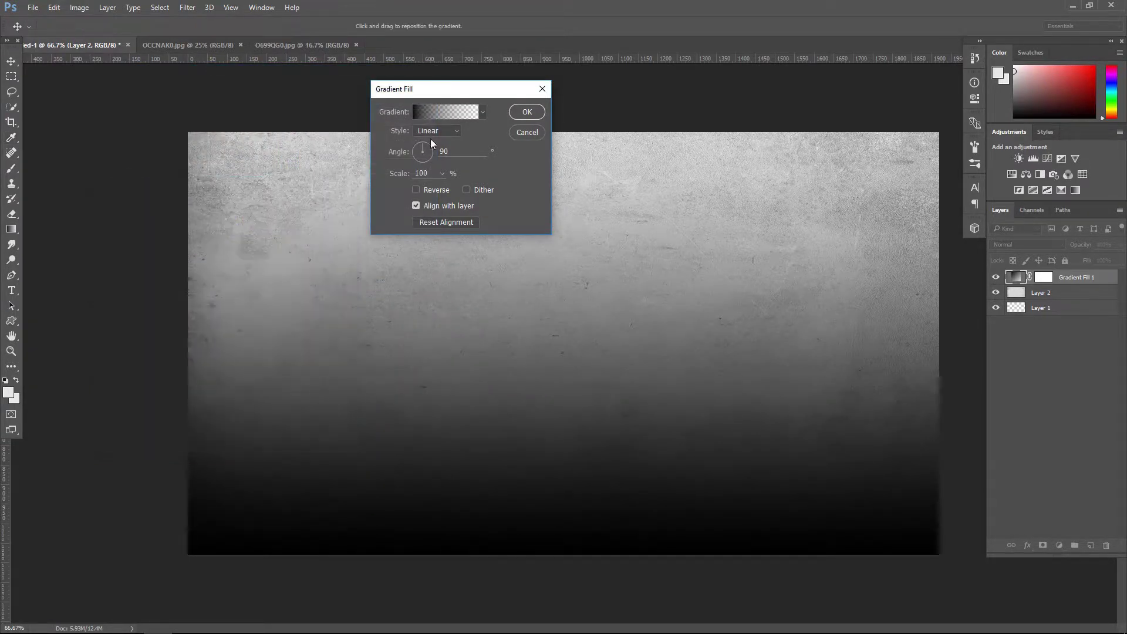
Step: Make the gradient a radial vignette at about 440% scale, then toggle it to compare
click(441, 132)
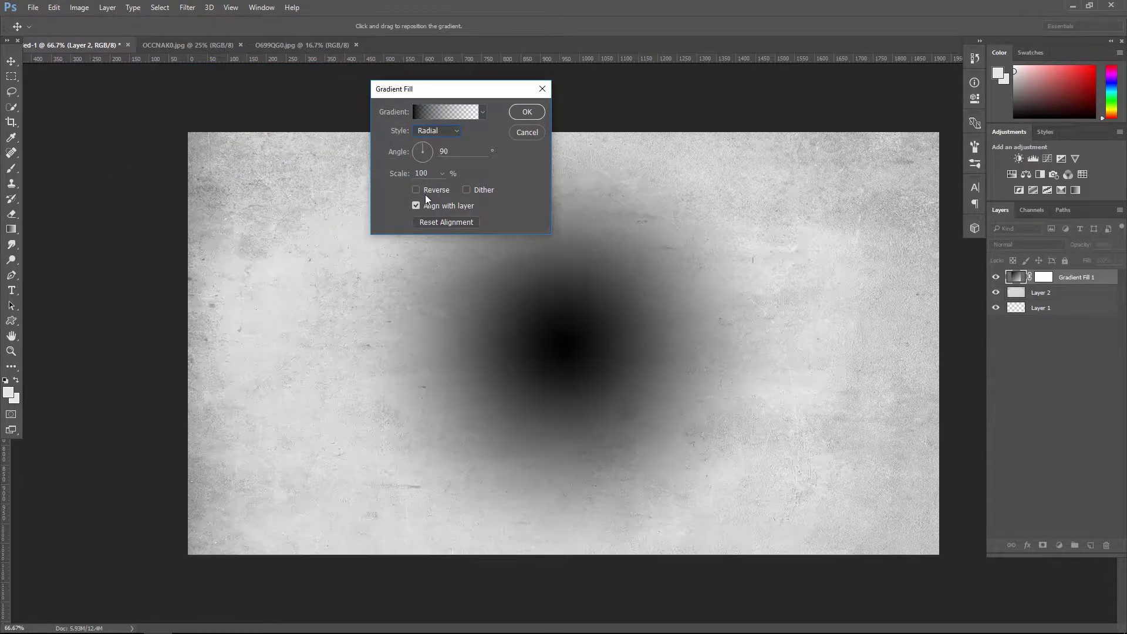
click(416, 190)
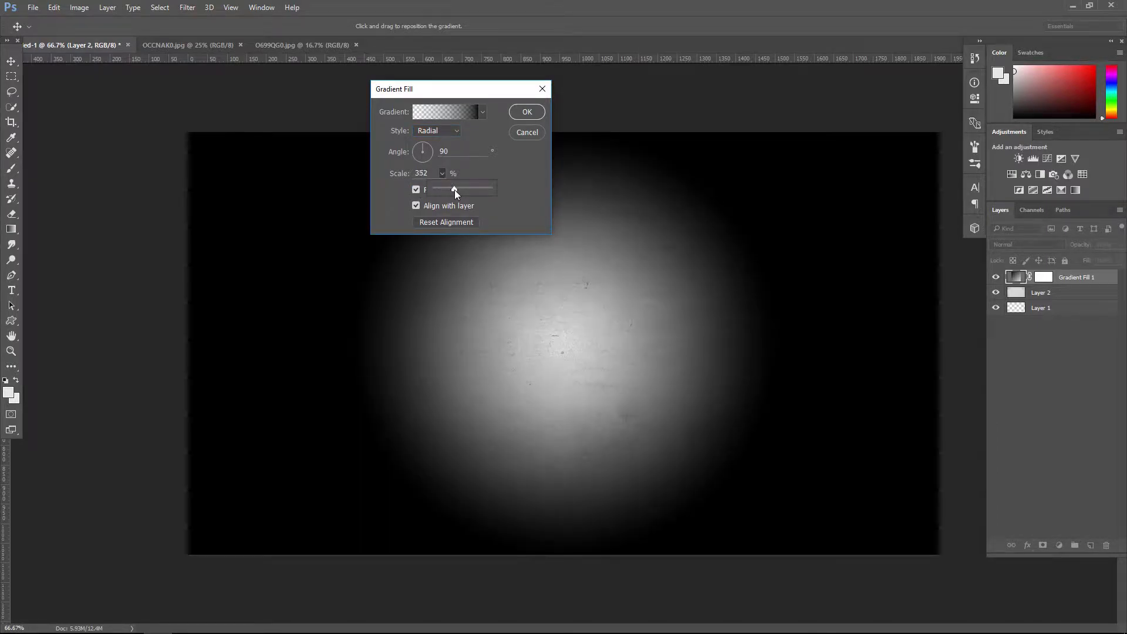
drag(456, 189, 459, 189)
drag(459, 189, 458, 189)
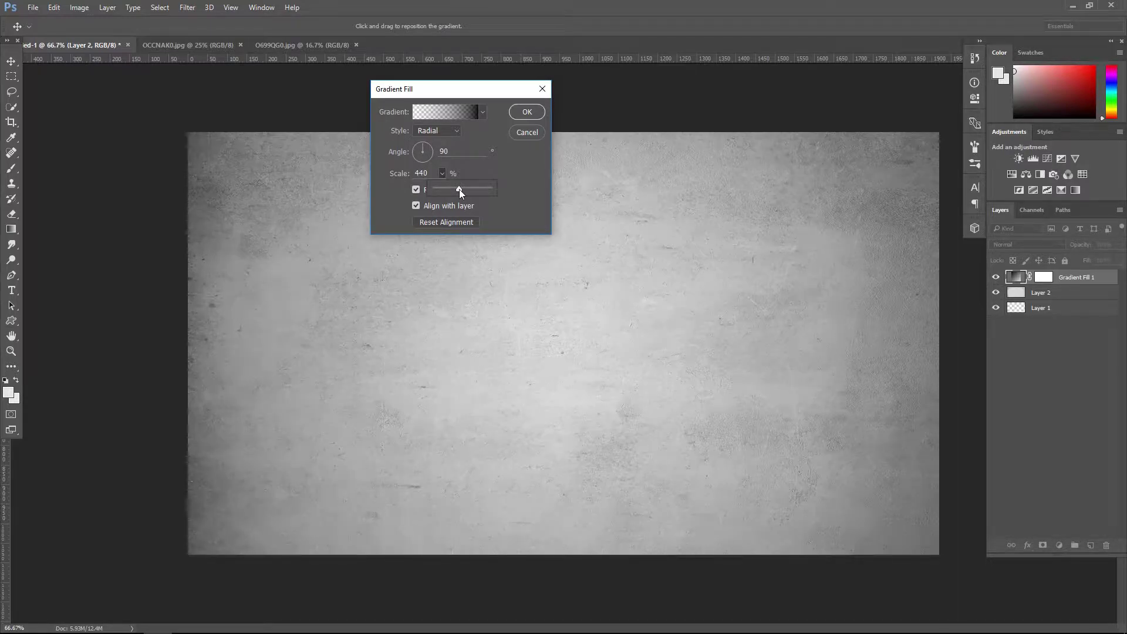
click(519, 111)
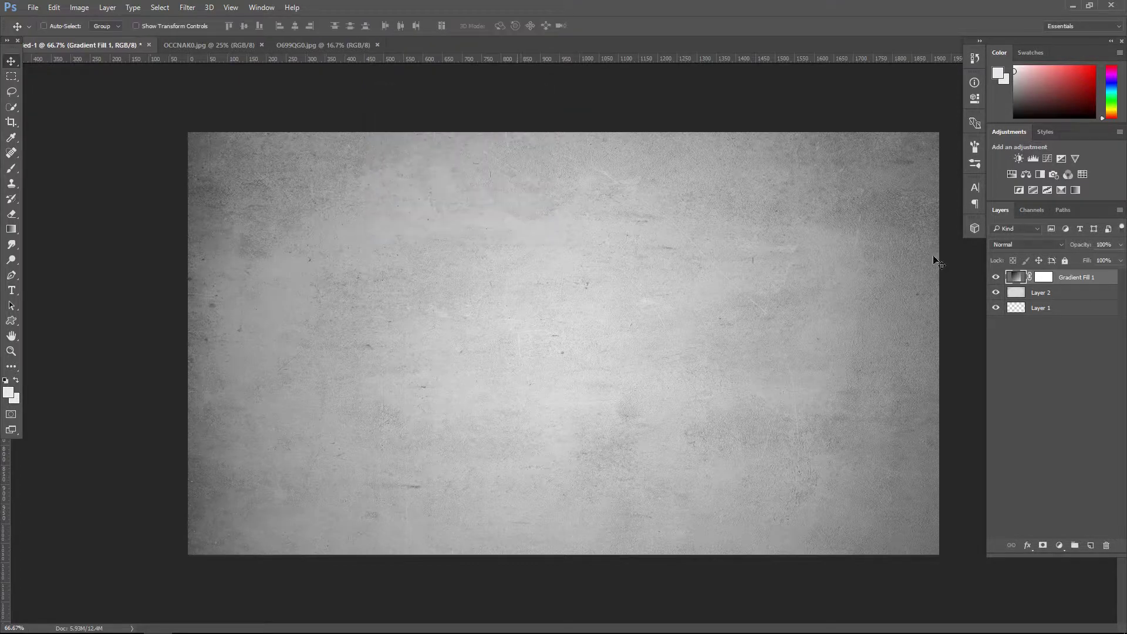
click(995, 278)
Step: Add a Curves adjustment layer with the RGB midpoint pulled down to darken midtones
click(1059, 546)
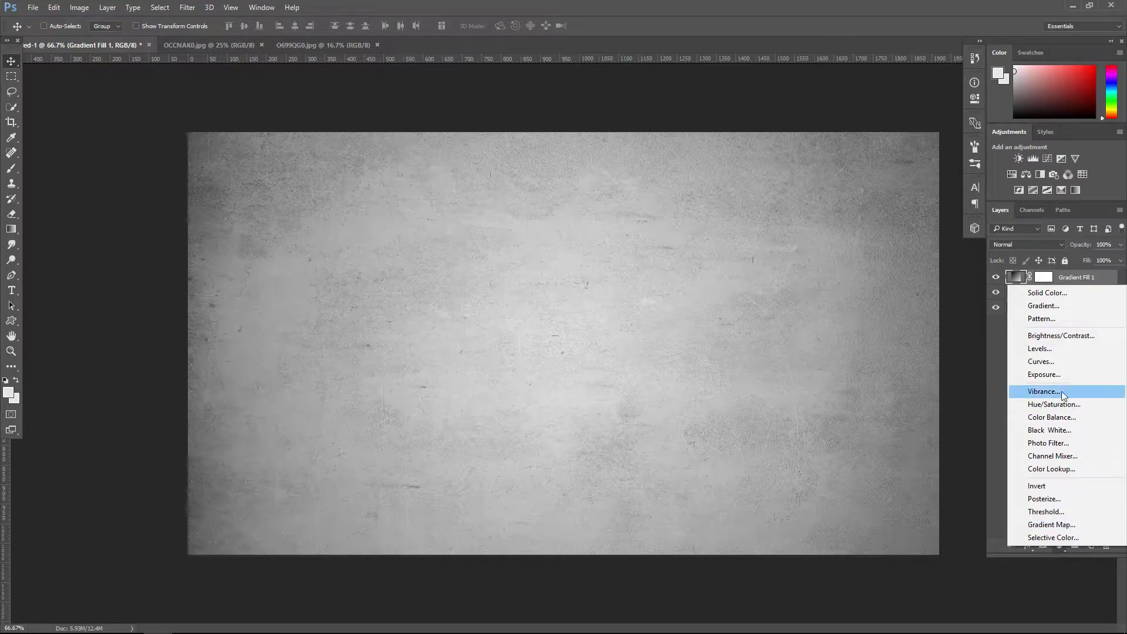
click(1065, 363)
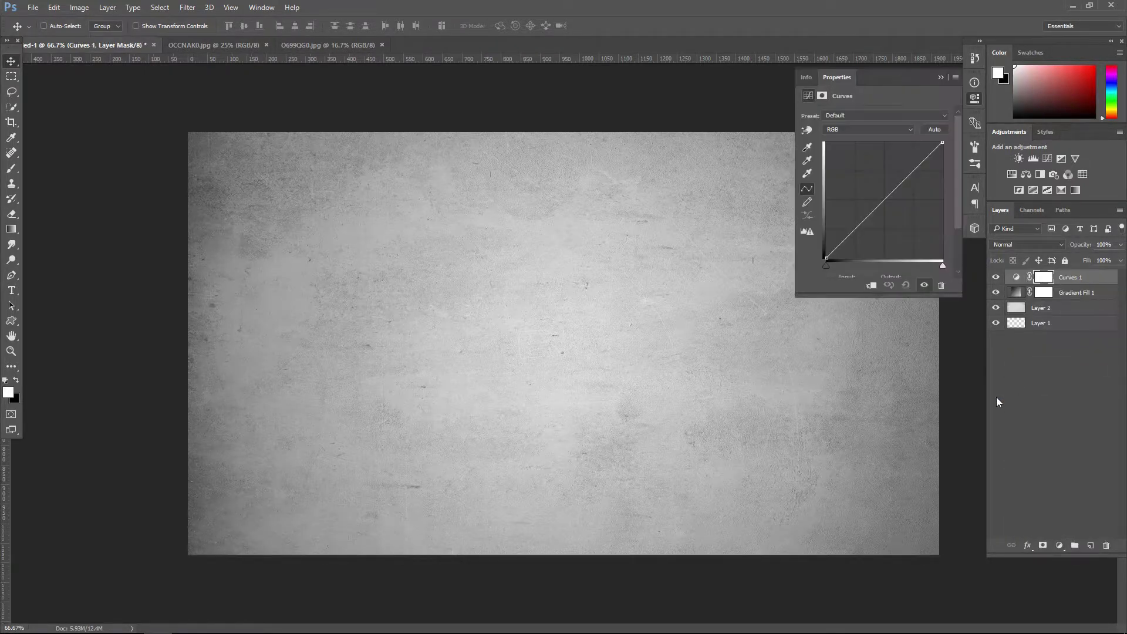
drag(883, 205, 890, 208)
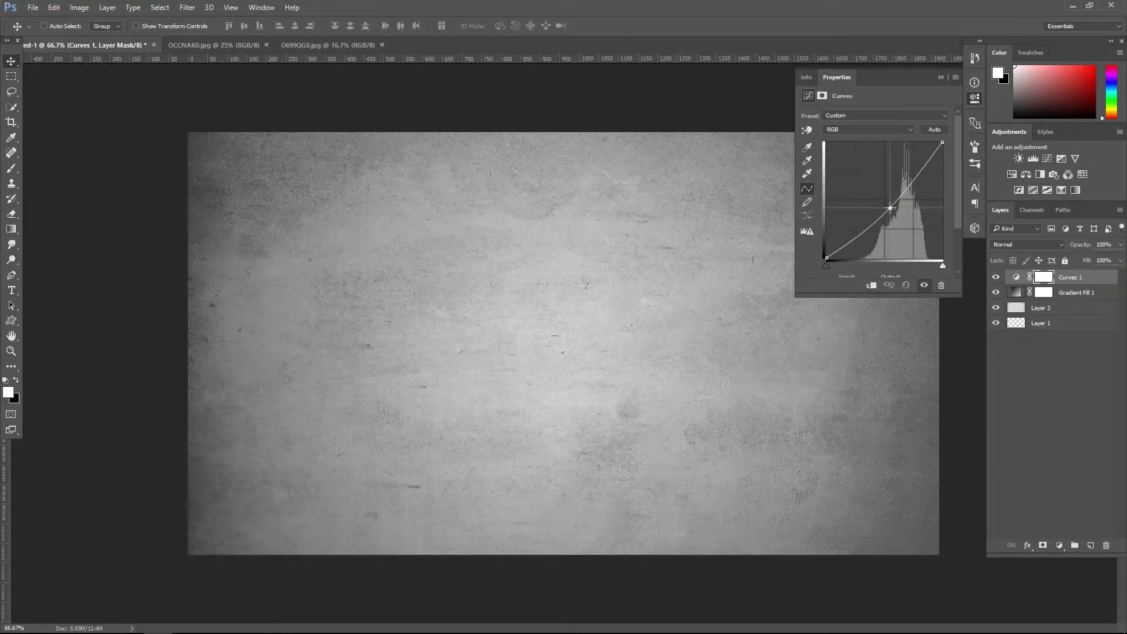
click(940, 77)
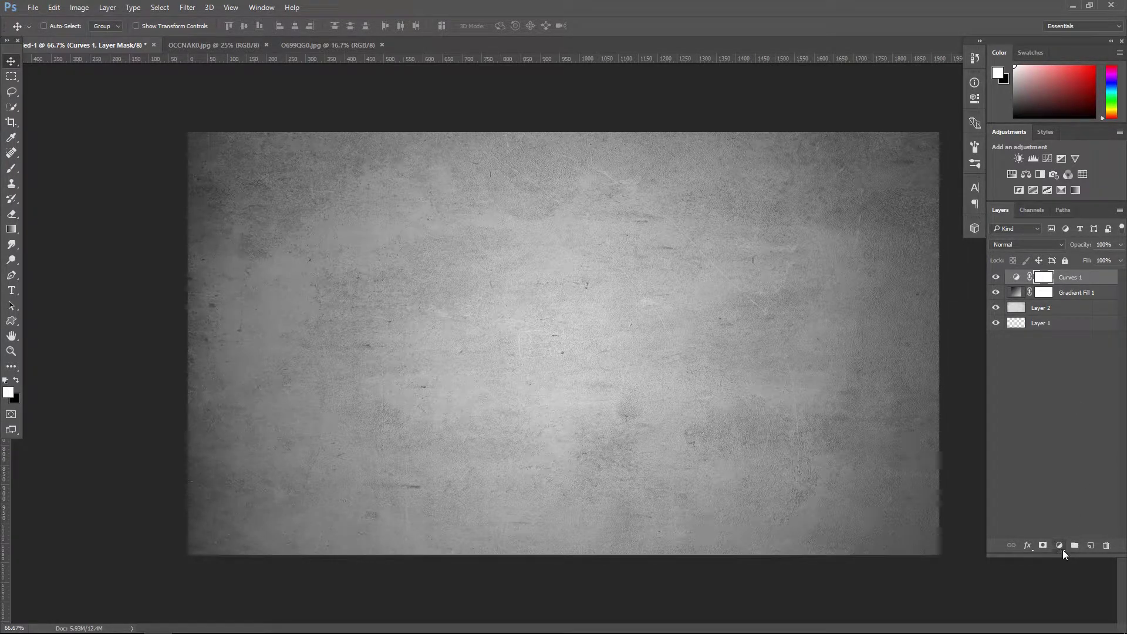
click(1059, 546)
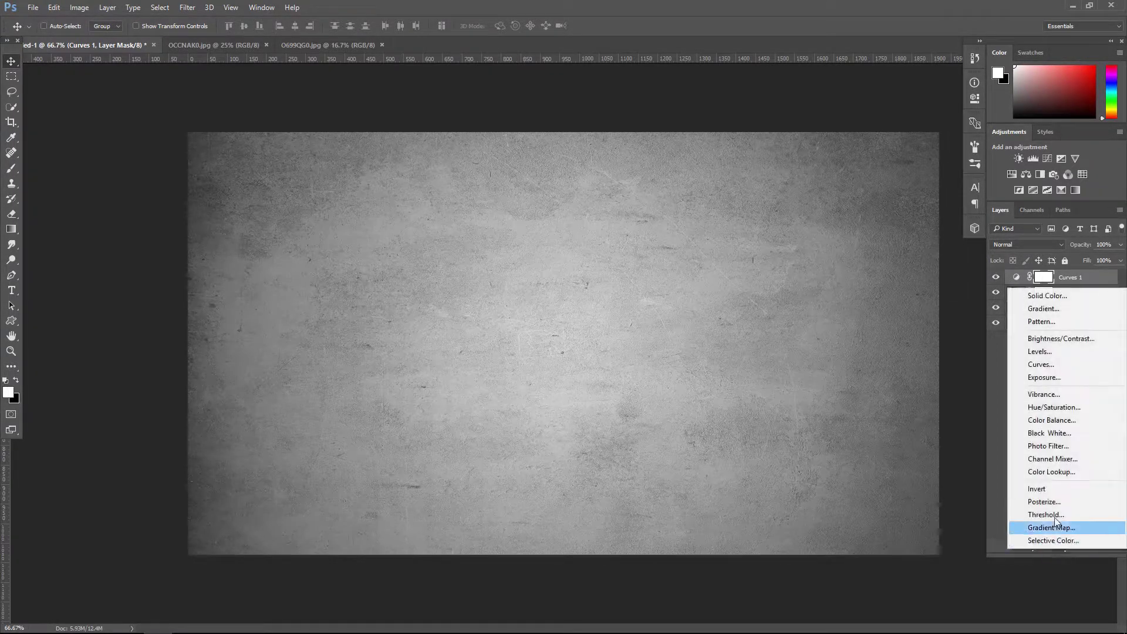
Step: Add a second Gradient Fill set to white fading to transparent
click(1059, 308)
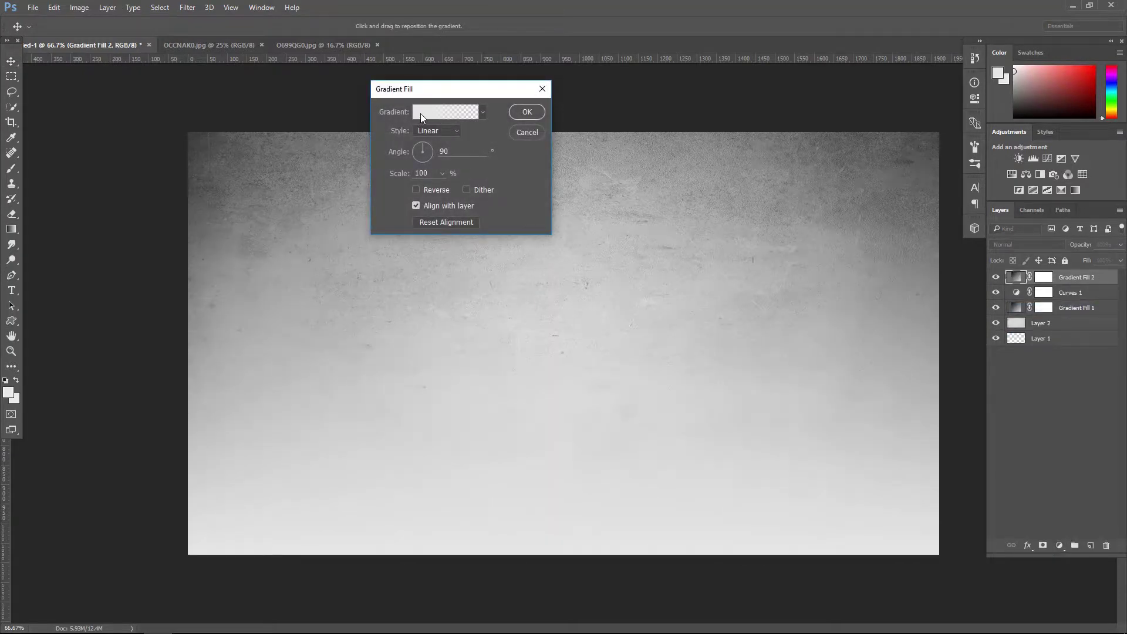
click(420, 114)
click(115, 380)
click(167, 424)
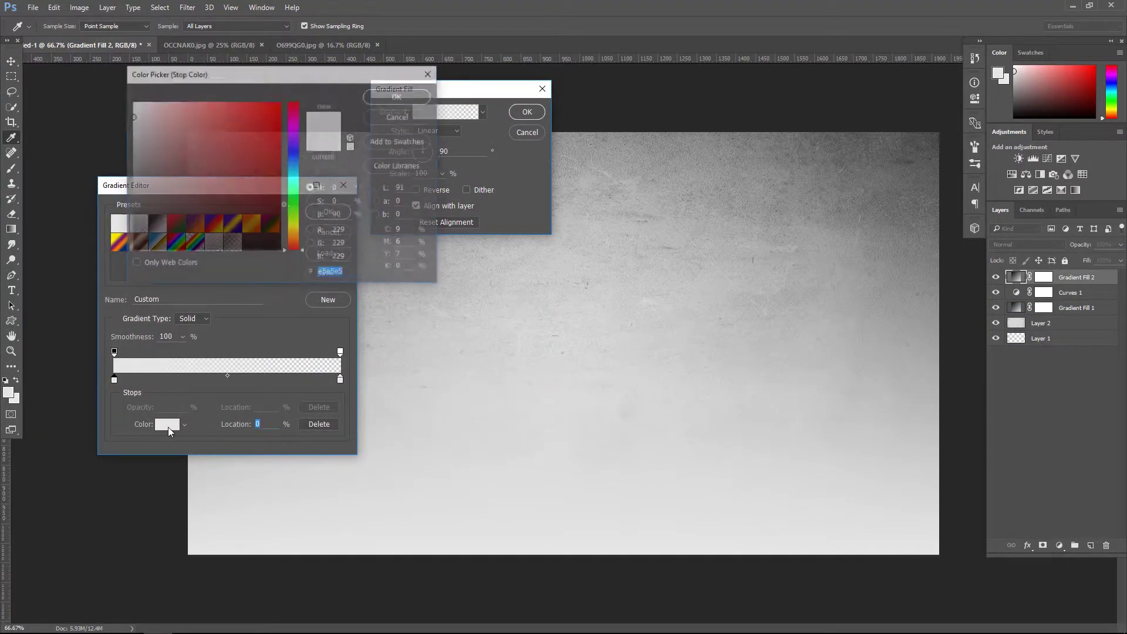
click(133, 102)
click(398, 96)
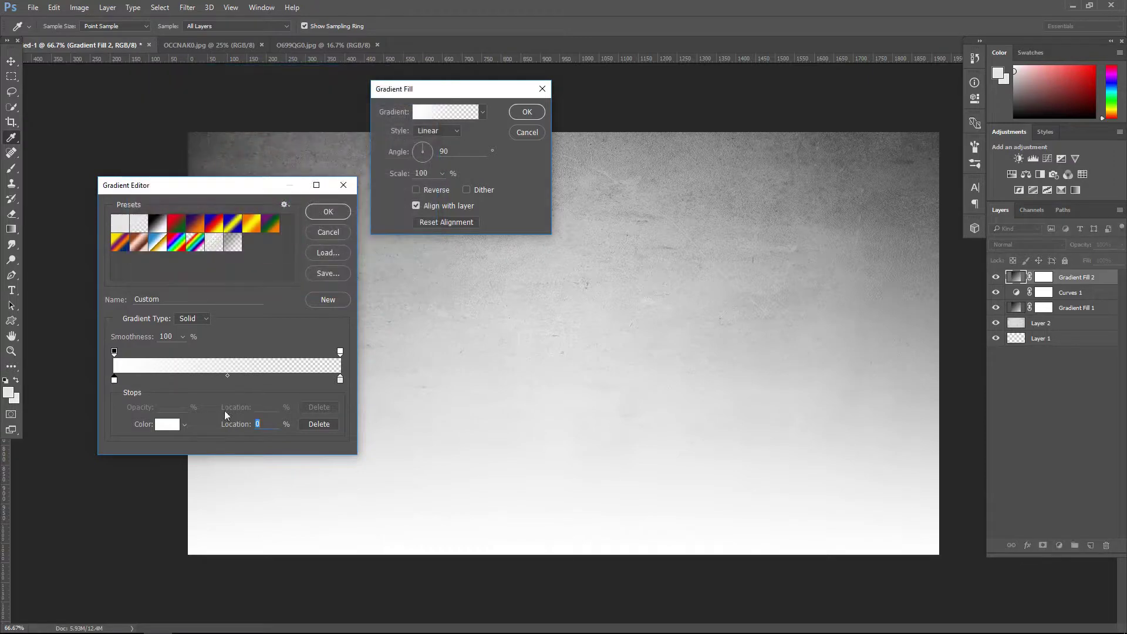
click(340, 380)
click(167, 424)
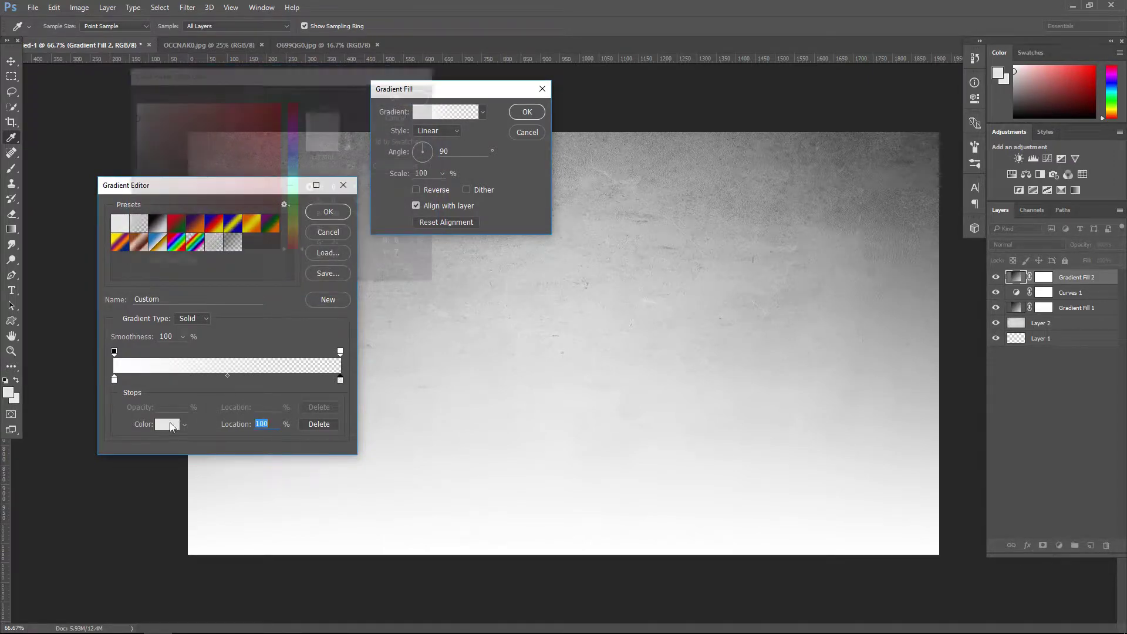
click(133, 102)
click(398, 96)
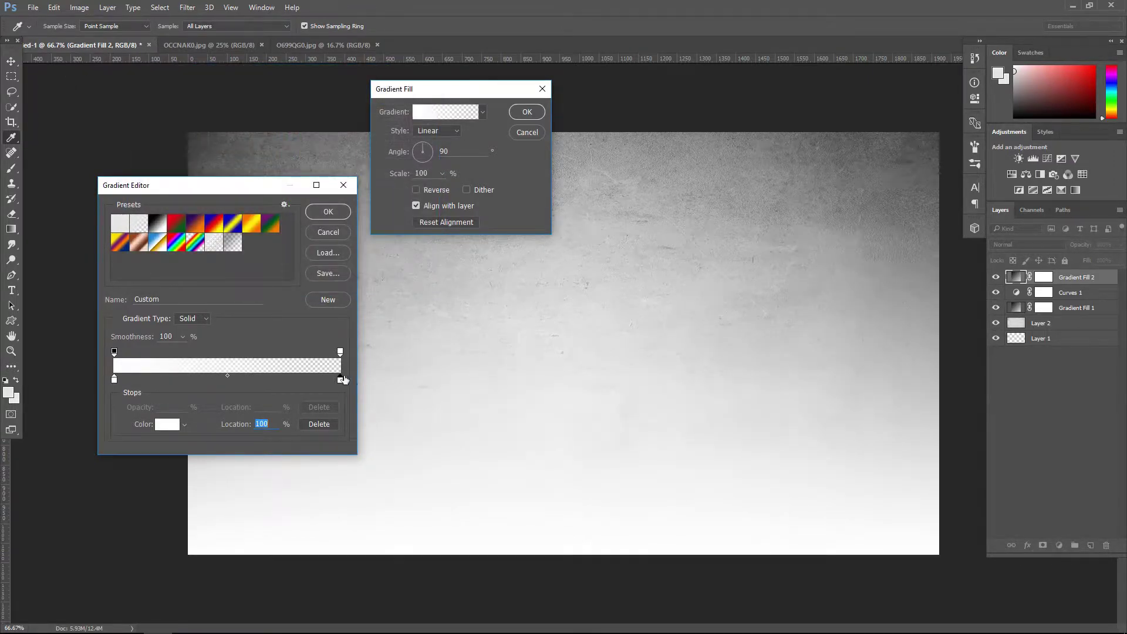
click(341, 350)
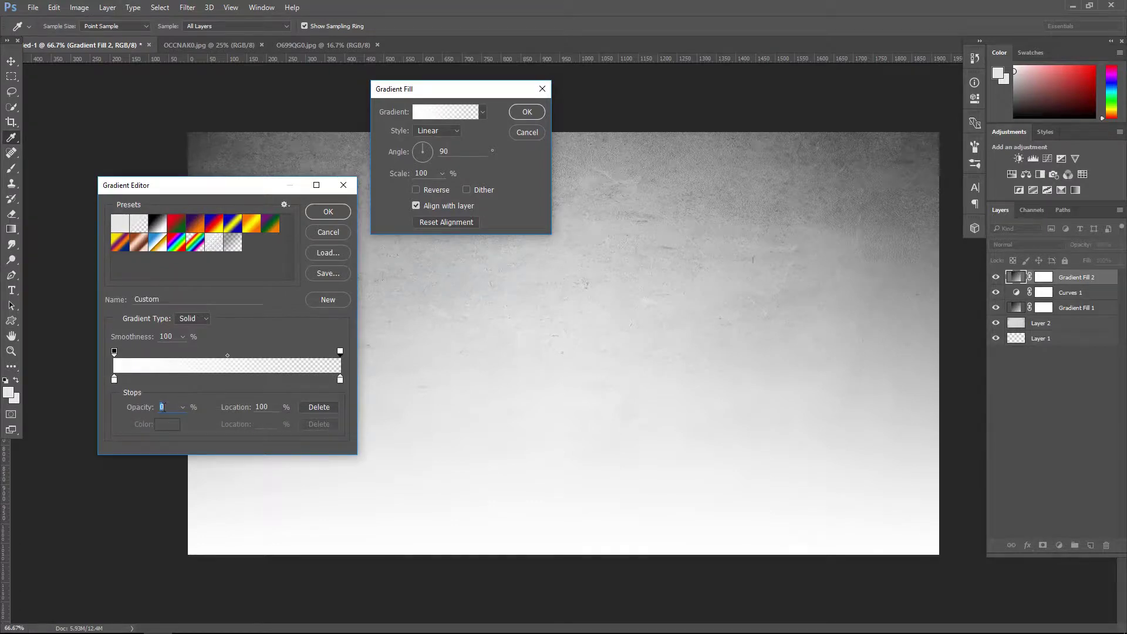
click(326, 213)
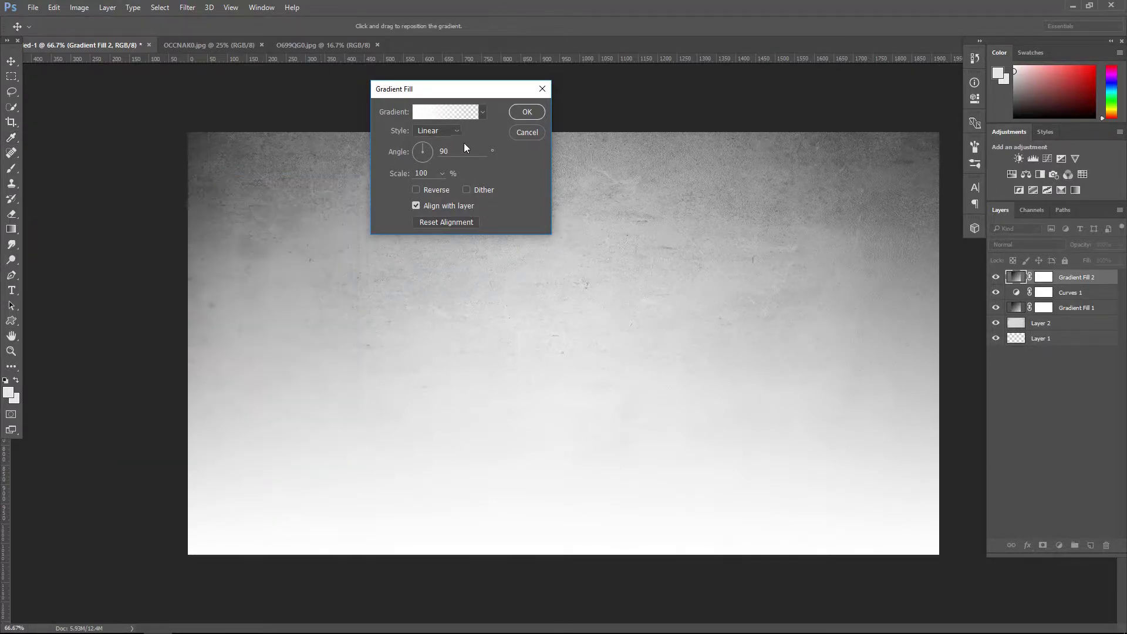
Step: Make the white glow radial at 210% scale, nudged slightly right, and apply it
click(453, 131)
click(449, 150)
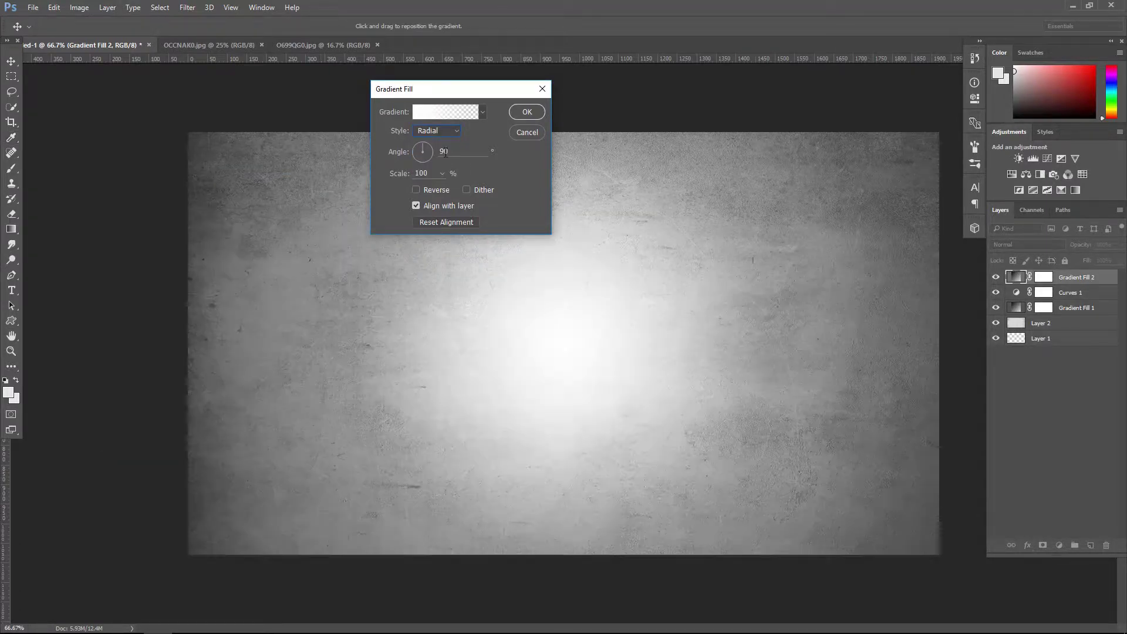
drag(514, 351, 588, 341)
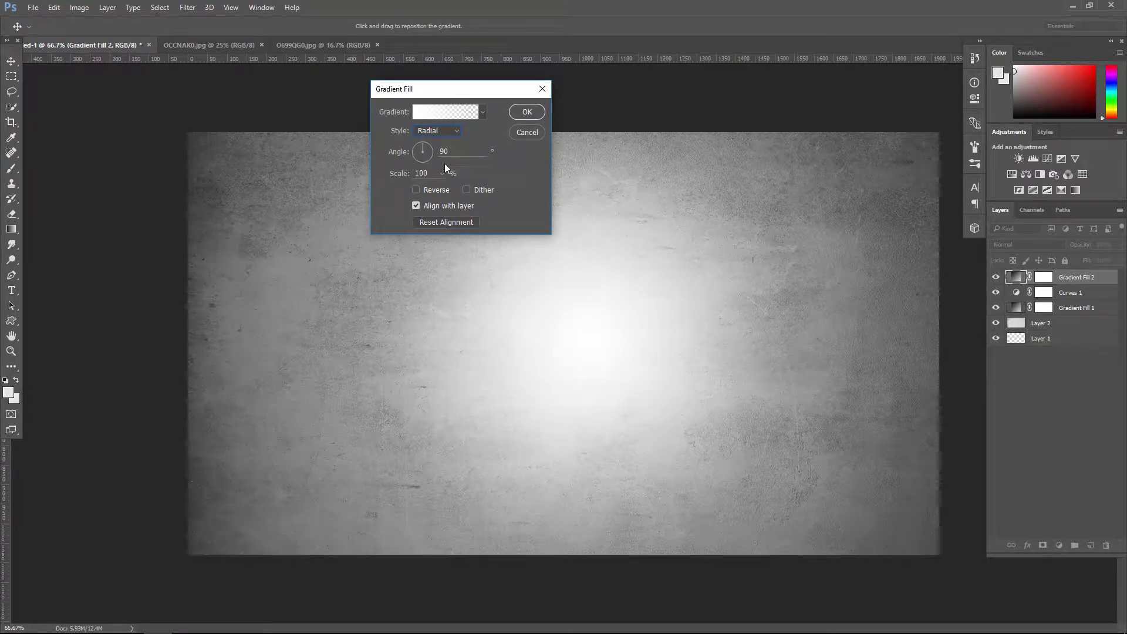
drag(443, 176, 445, 188)
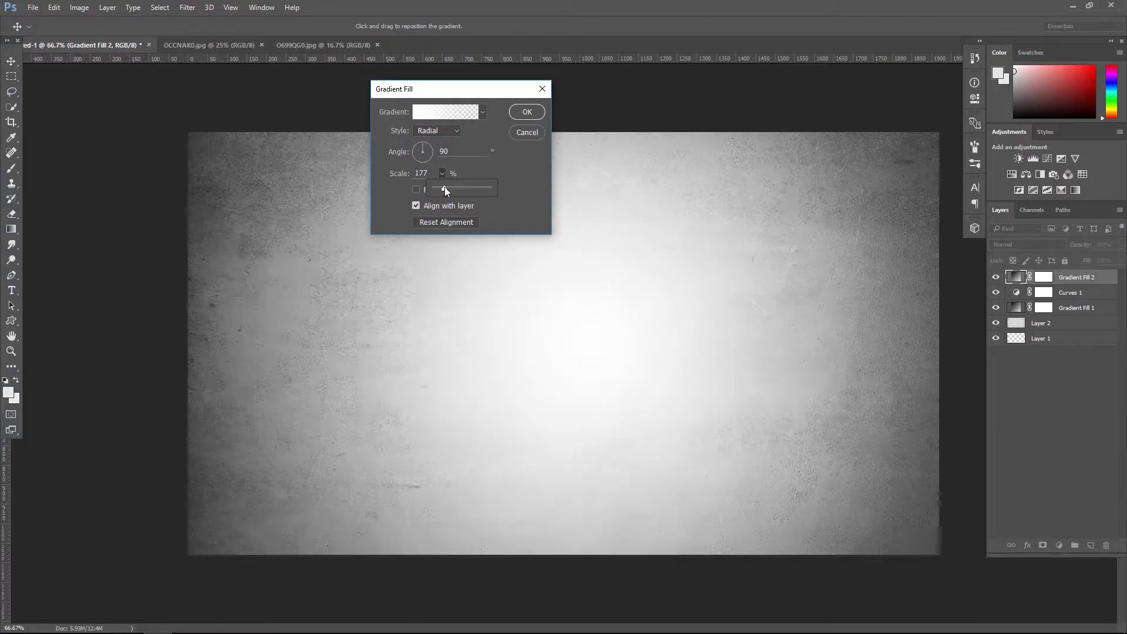
click(613, 337)
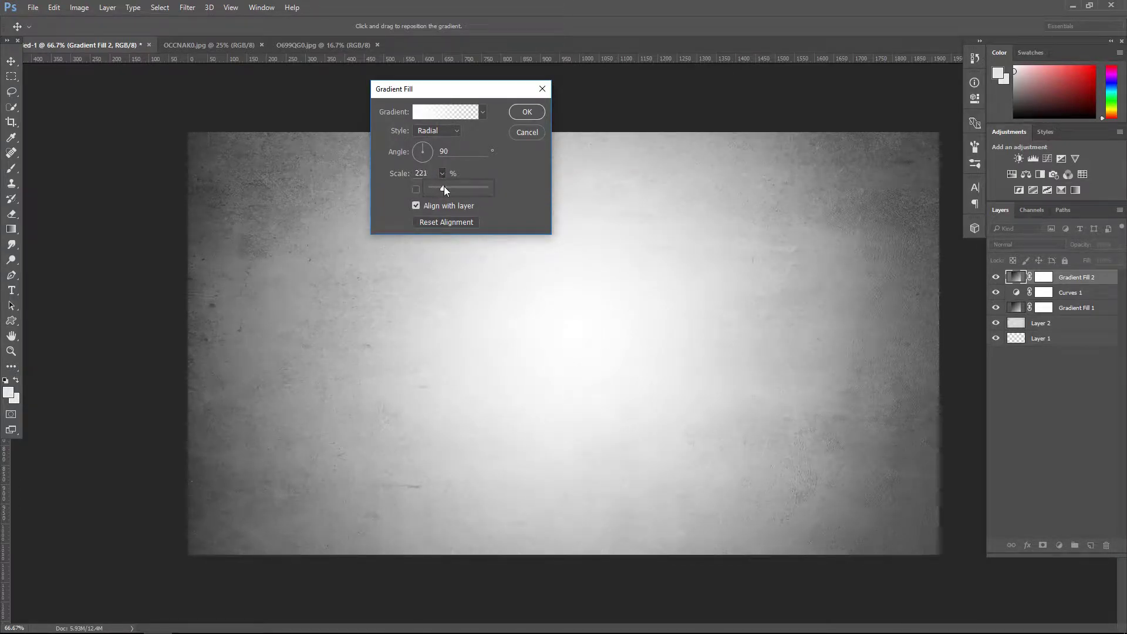
drag(444, 185, 443, 187)
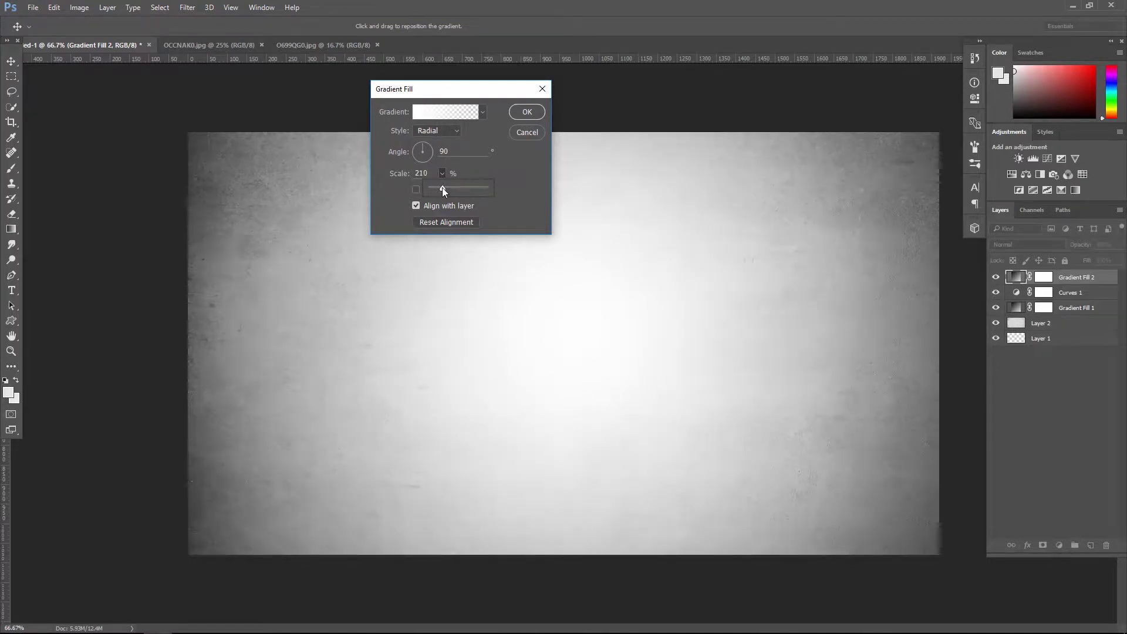
click(527, 113)
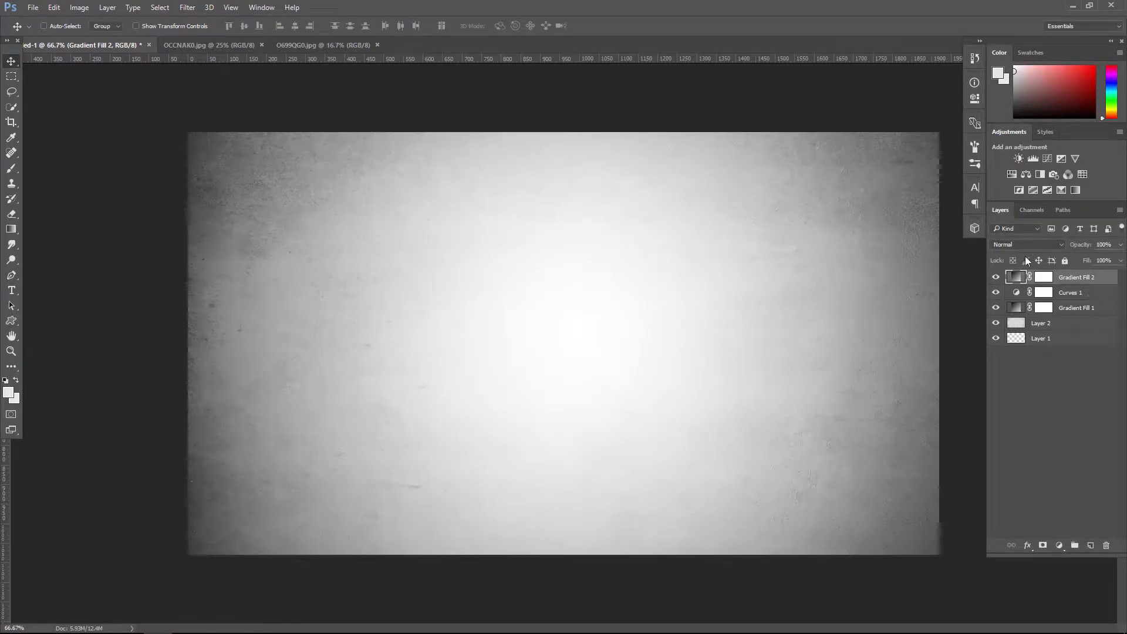
click(1027, 244)
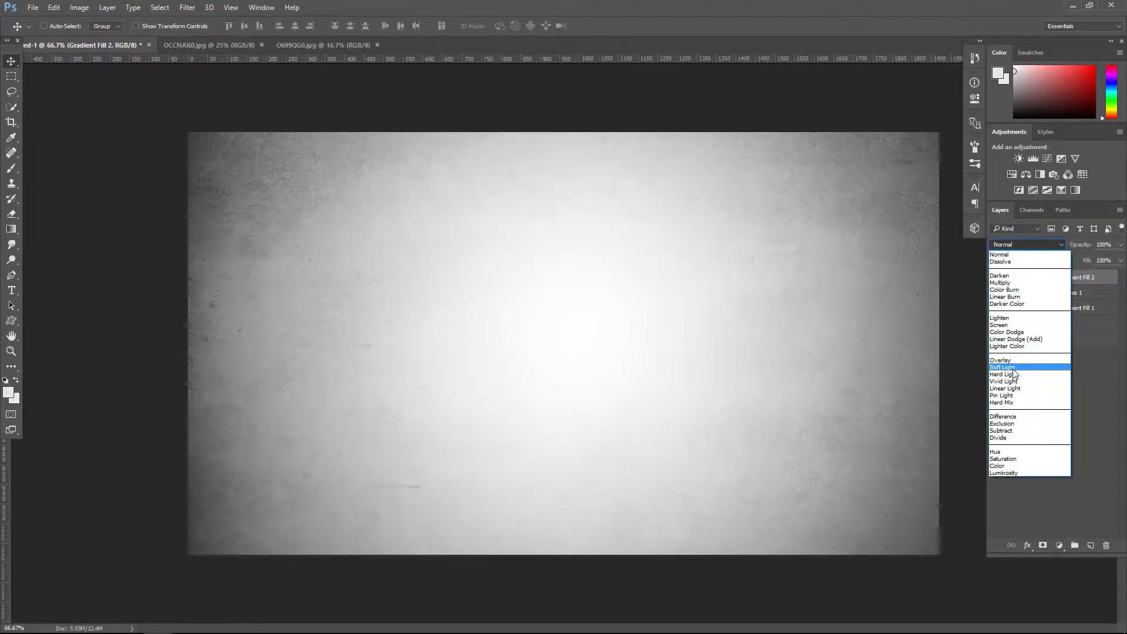
Step: Set Gradient Fill 2 to Soft Light and toggle its visibility to compare
click(1003, 367)
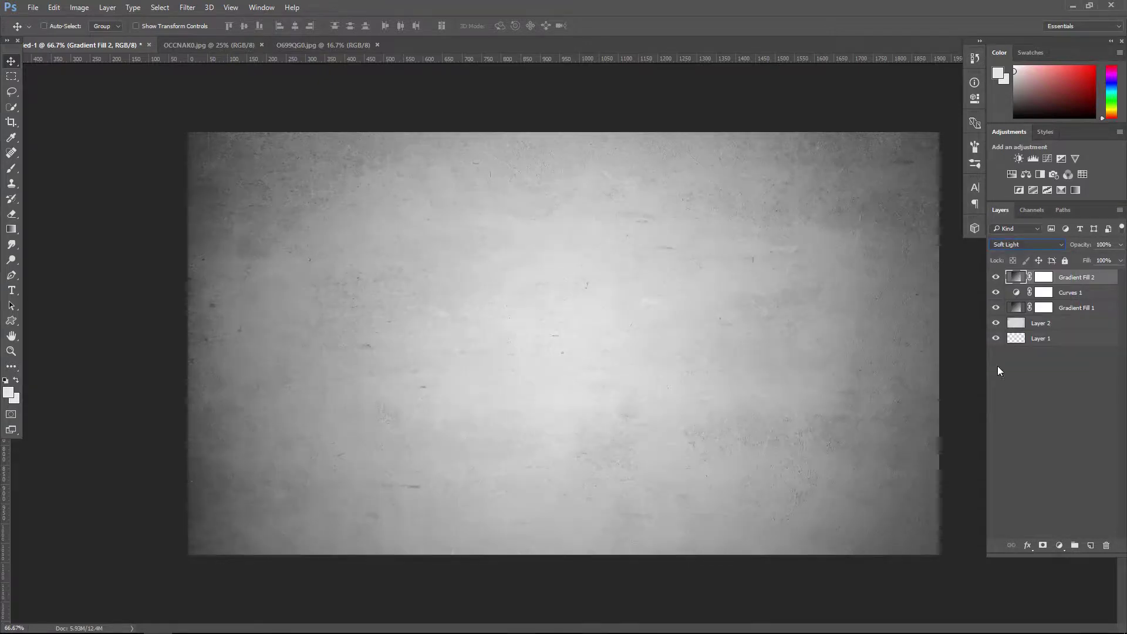
click(995, 277)
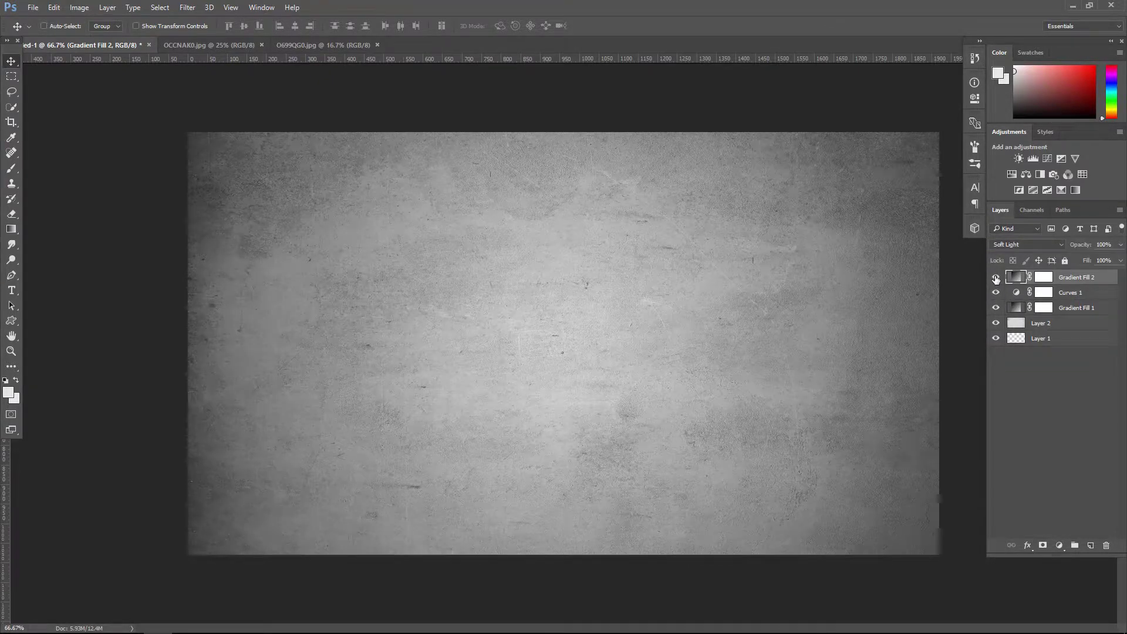
click(995, 277)
click(995, 277)
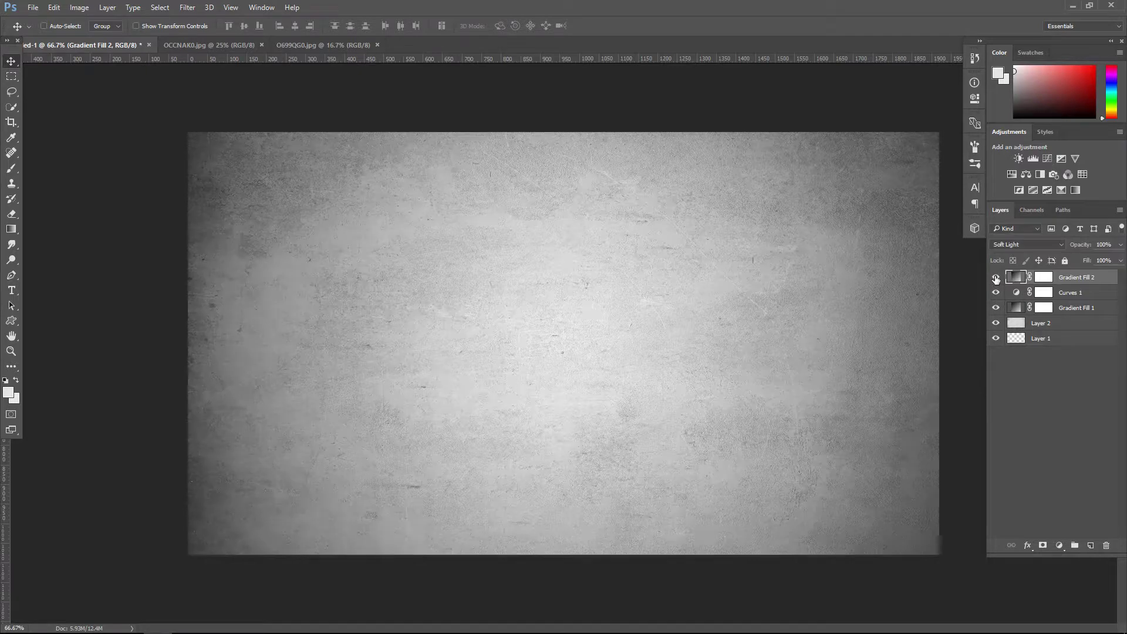
Step: In O699QG0.jpg, pick the Quick Selection tool and convert Background into Layer 0
click(294, 48)
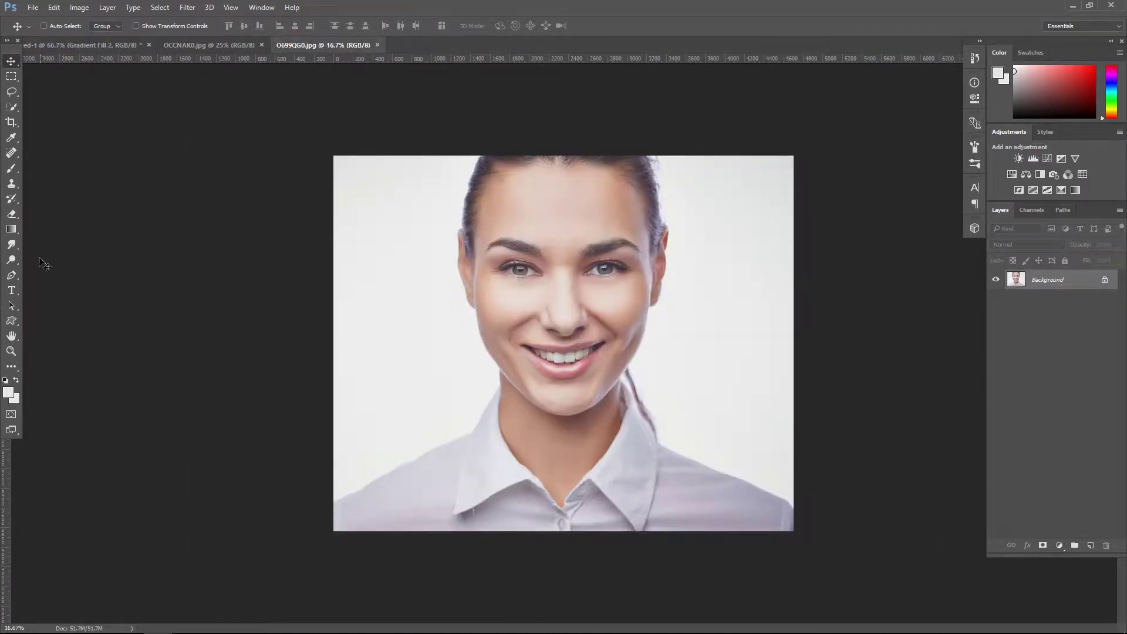
click(11, 107)
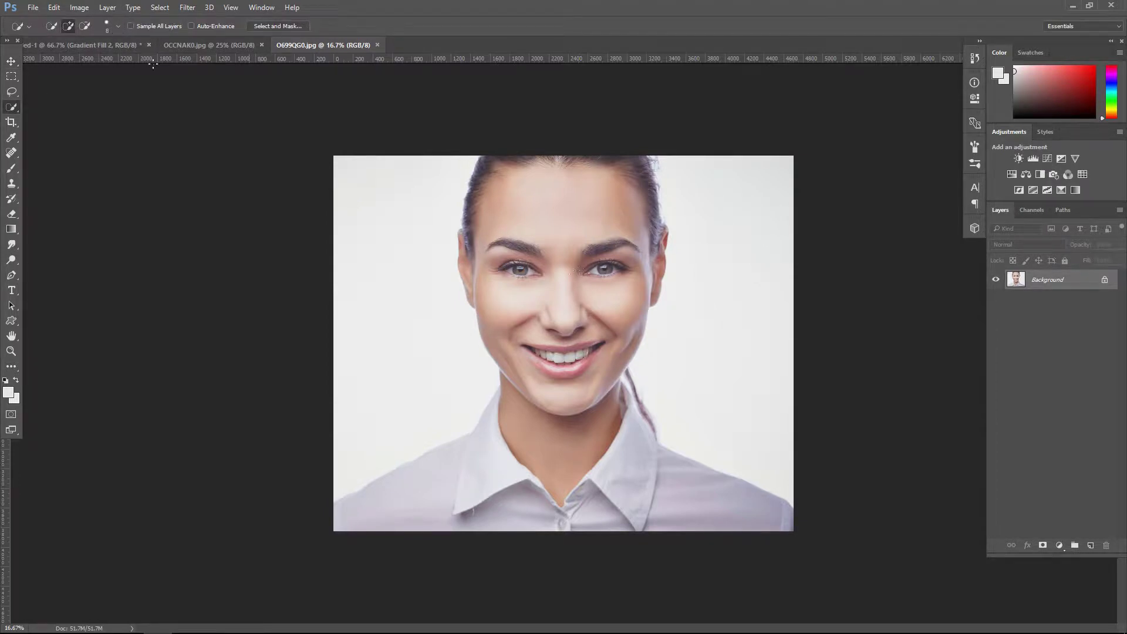
click(118, 27)
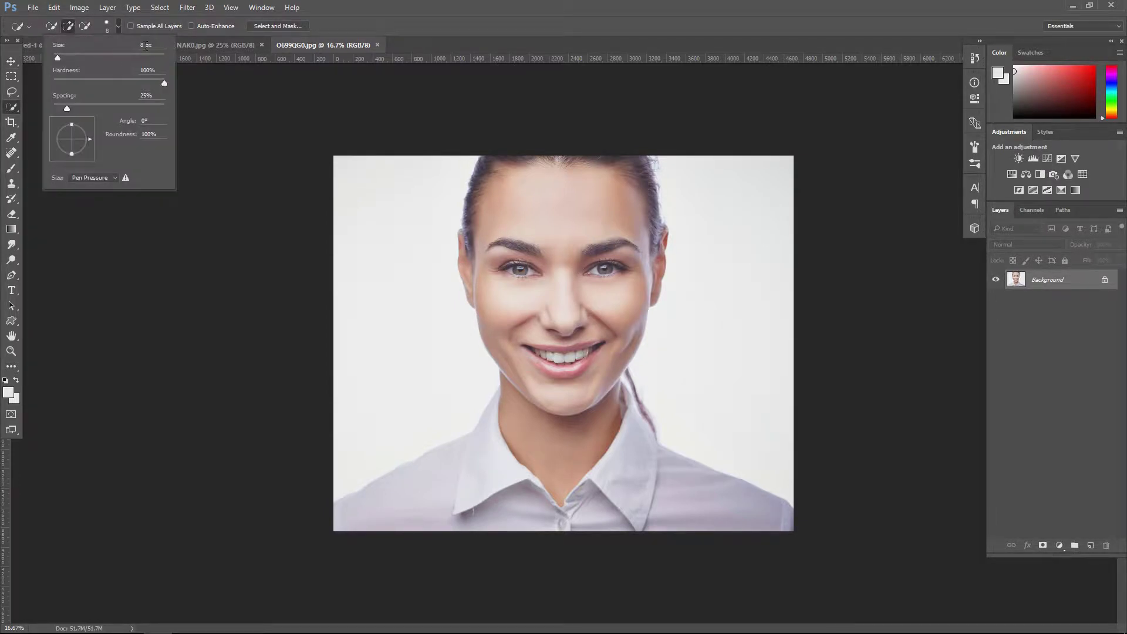
click(407, 9)
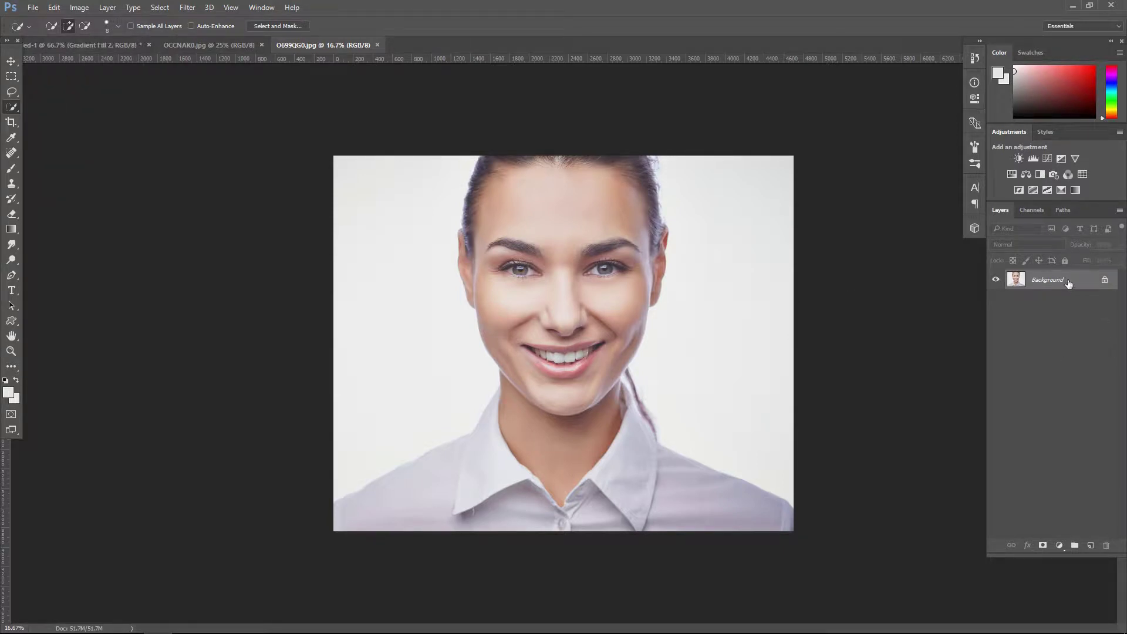
double_click(1048, 280)
key(Return)
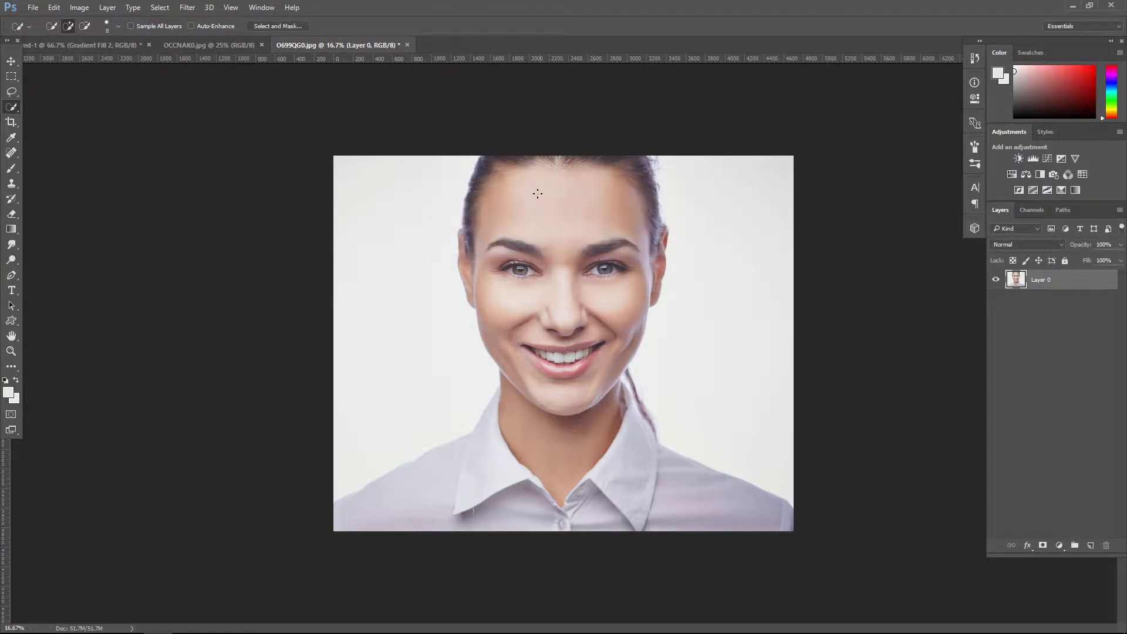
Step: Select the woman's face, neck, shirt and shoulders with Quick Selection
drag(533, 182, 551, 452)
drag(468, 512, 744, 531)
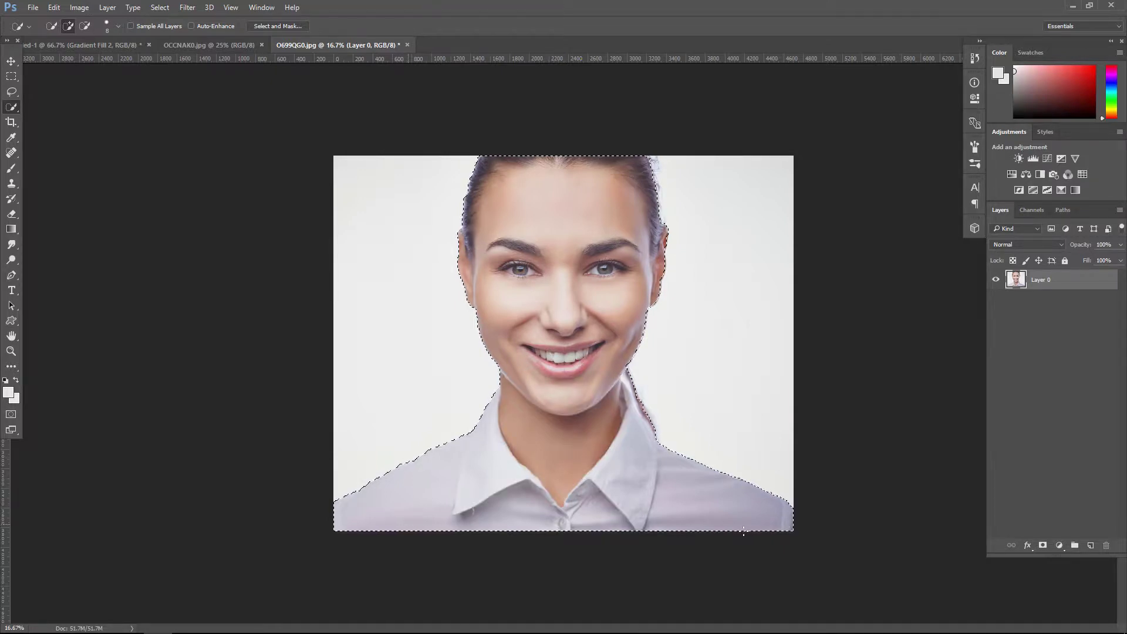
click(11, 60)
Step: Drag the selected woman onto the concrete document and scale her down to about 32%
drag(600, 276, 104, 55)
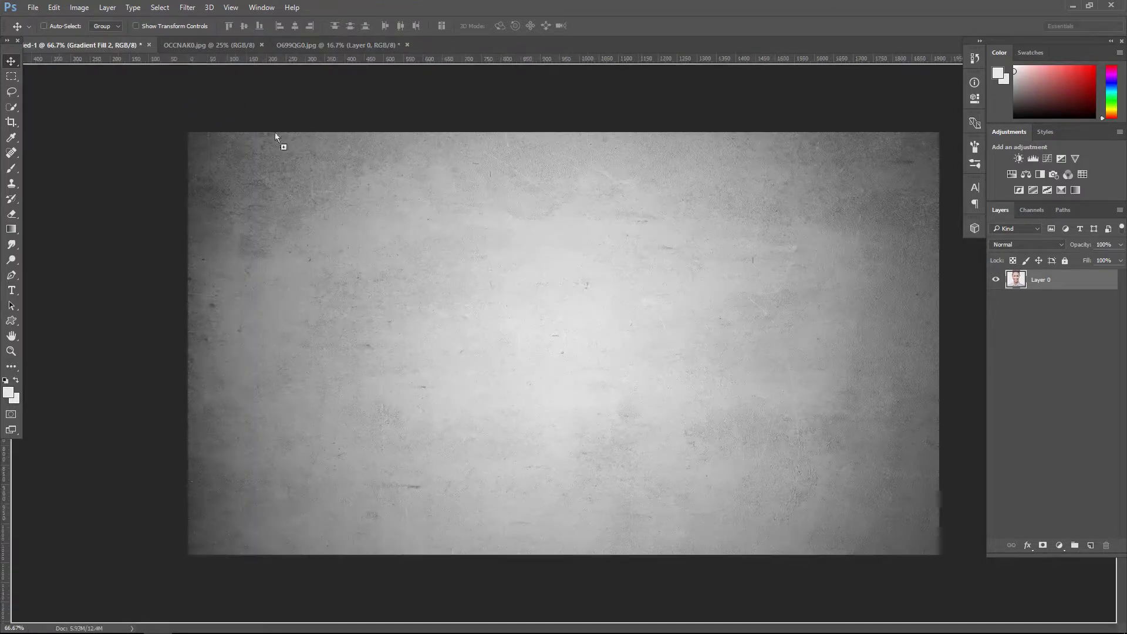
drag(104, 55, 608, 323)
scroll(611, 326, down, 3)
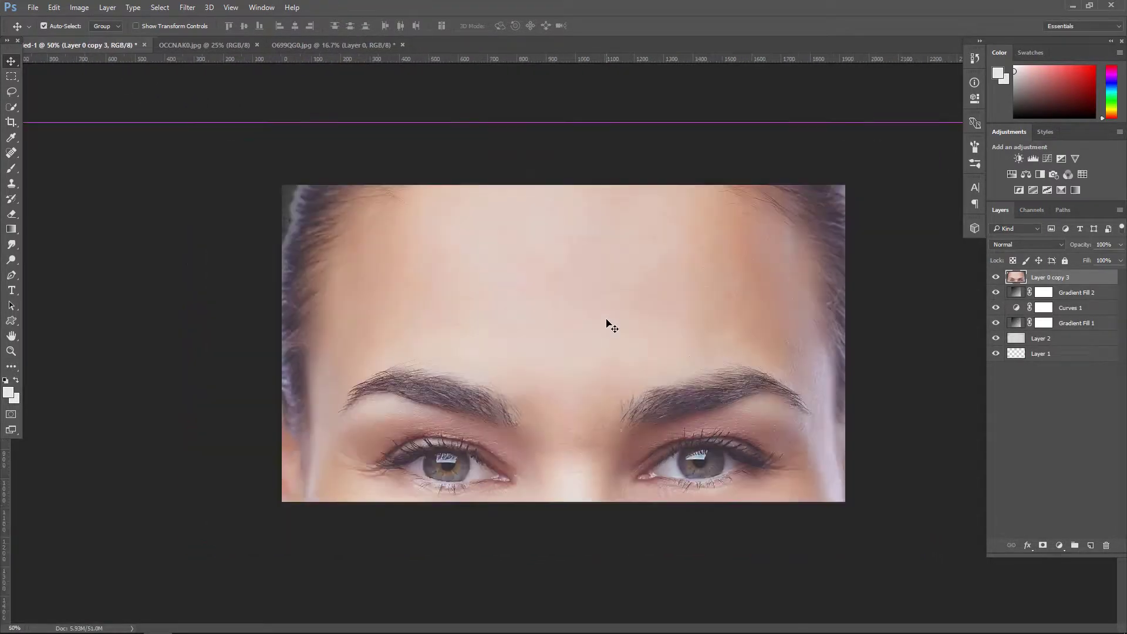
key(ctrl+t)
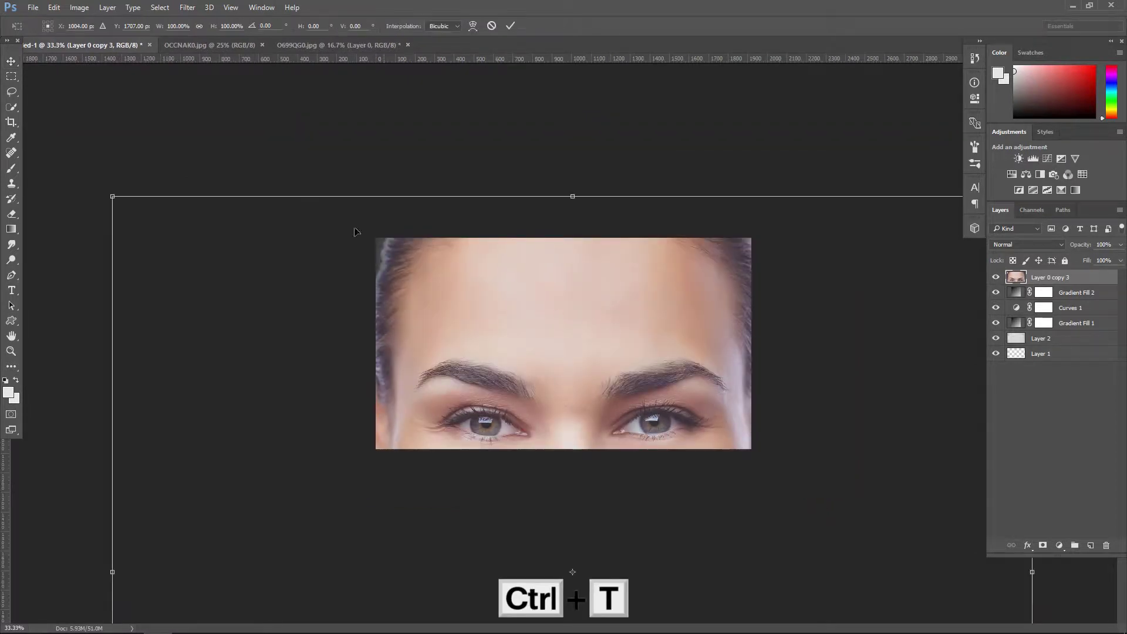
drag(560, 350, 568, 313)
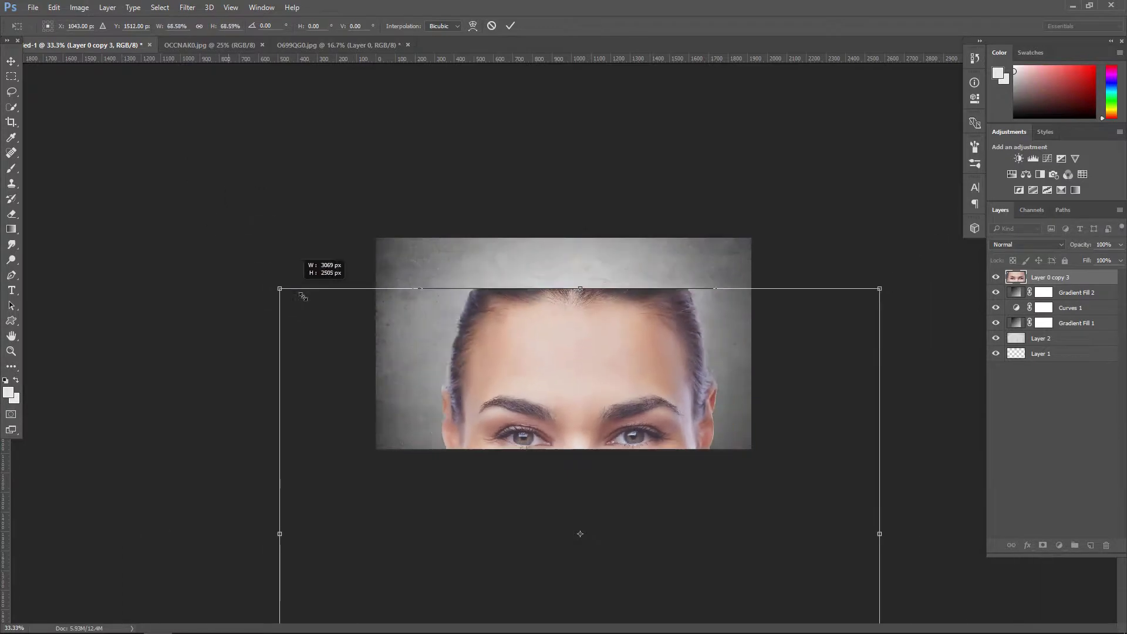
drag(121, 158, 340, 335)
drag(397, 385, 545, 268)
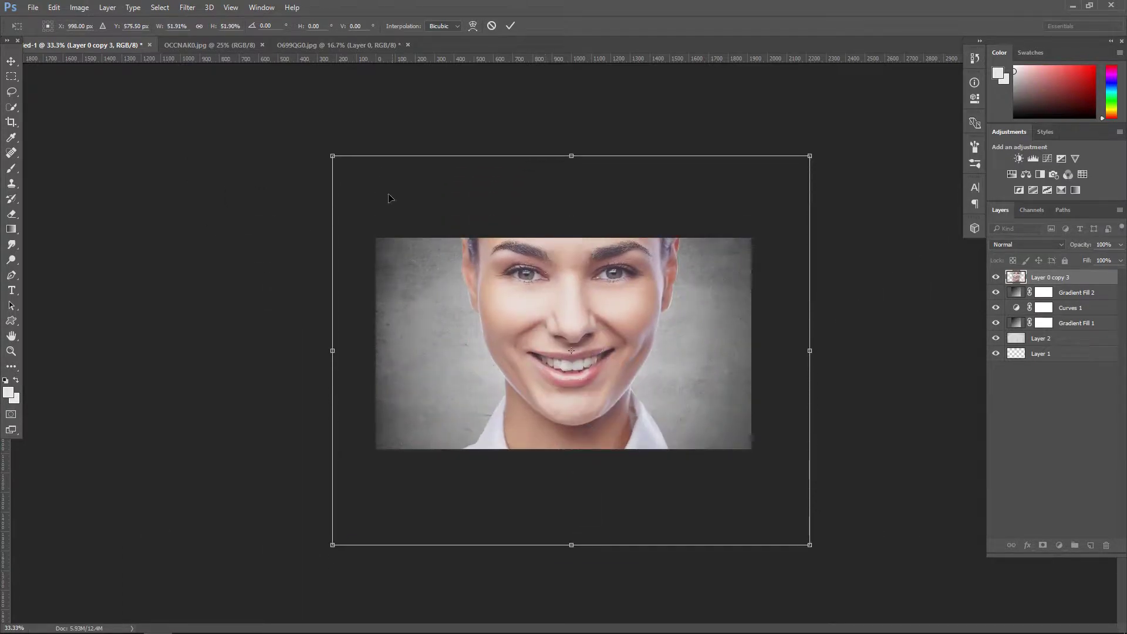
drag(333, 156, 413, 219)
drag(607, 302, 612, 315)
drag(412, 234, 435, 241)
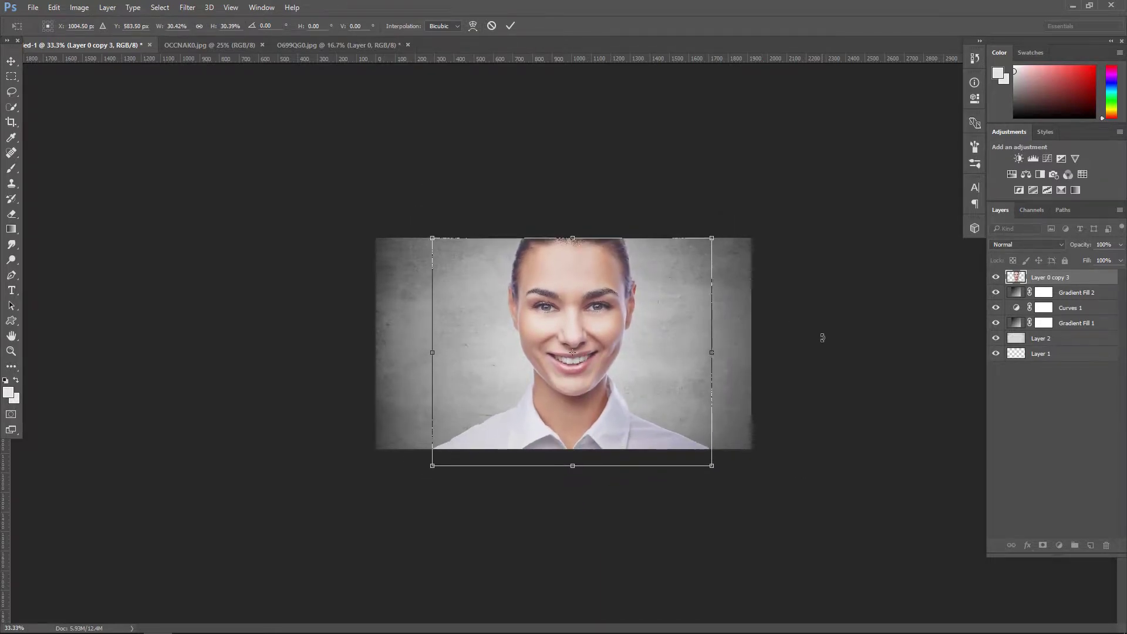
key(Return)
key(ctrl+plus)
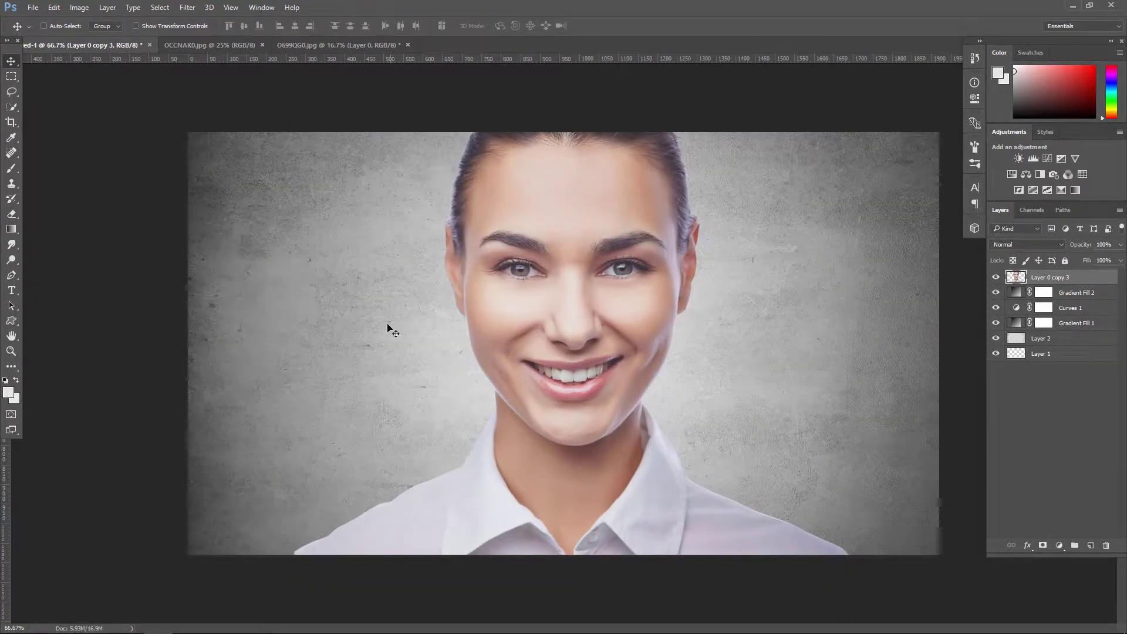
Step: Enlarge the portrait copy to about 101.5%, nudge it down, and commit the transform
key(ctrl+t)
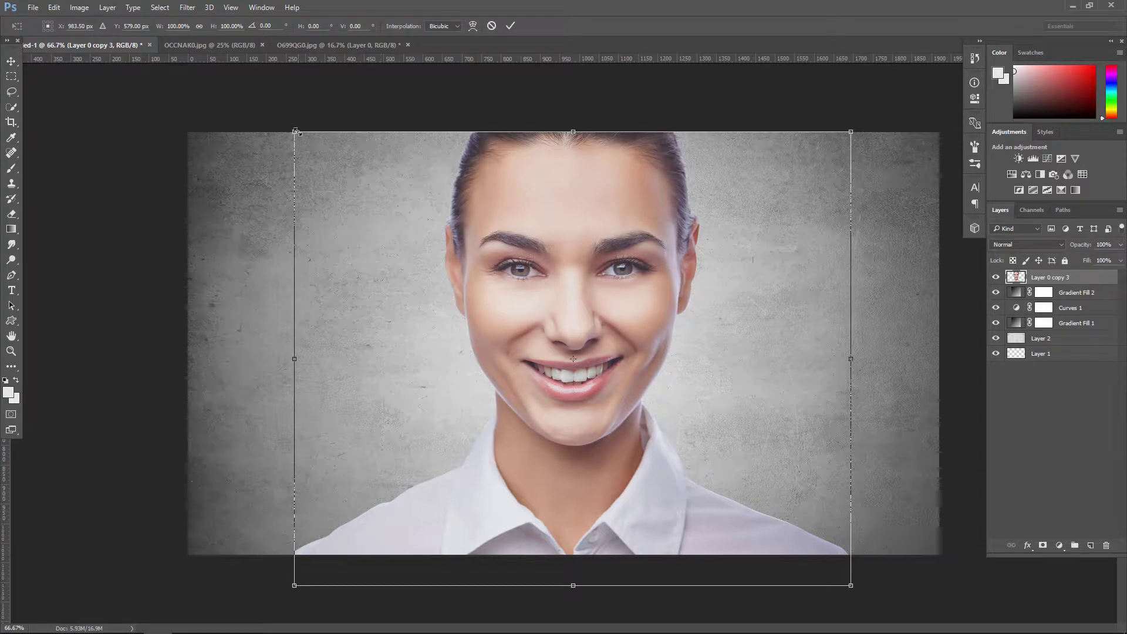
drag(295, 132, 291, 129)
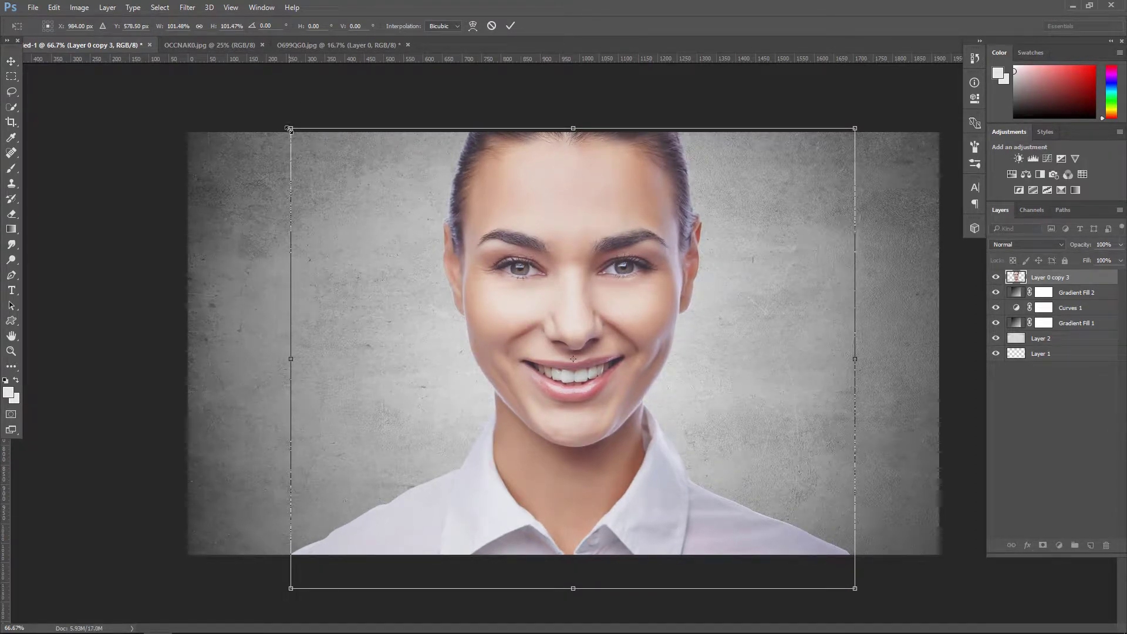
key(Down)
key(Down)
key(Down)
key(Down)
key(Down)
key(Down)
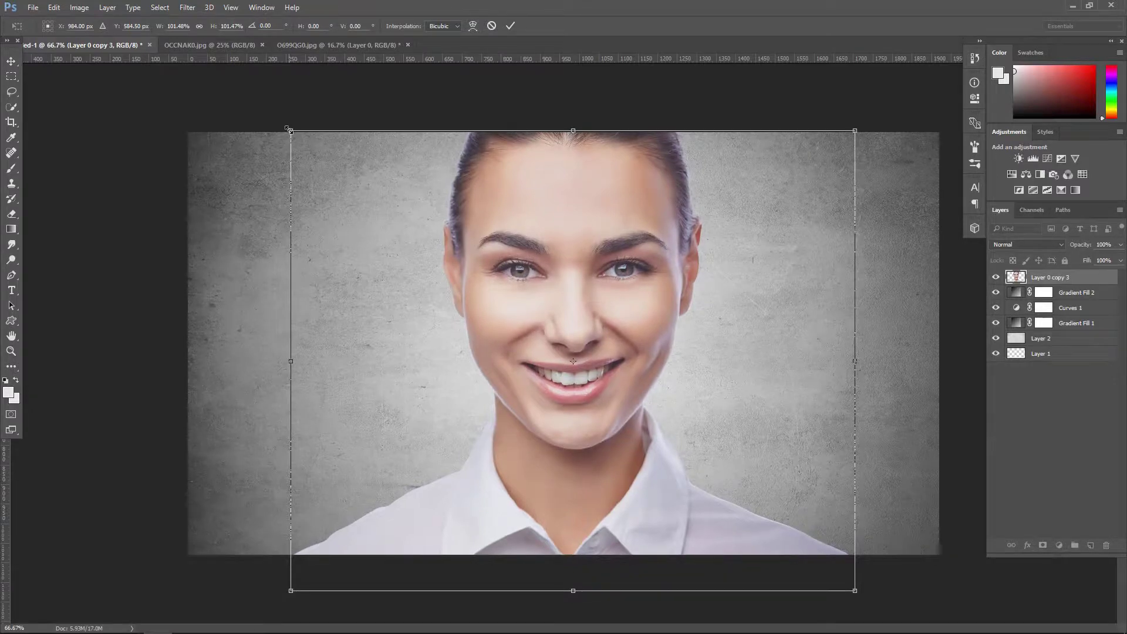
key(Return)
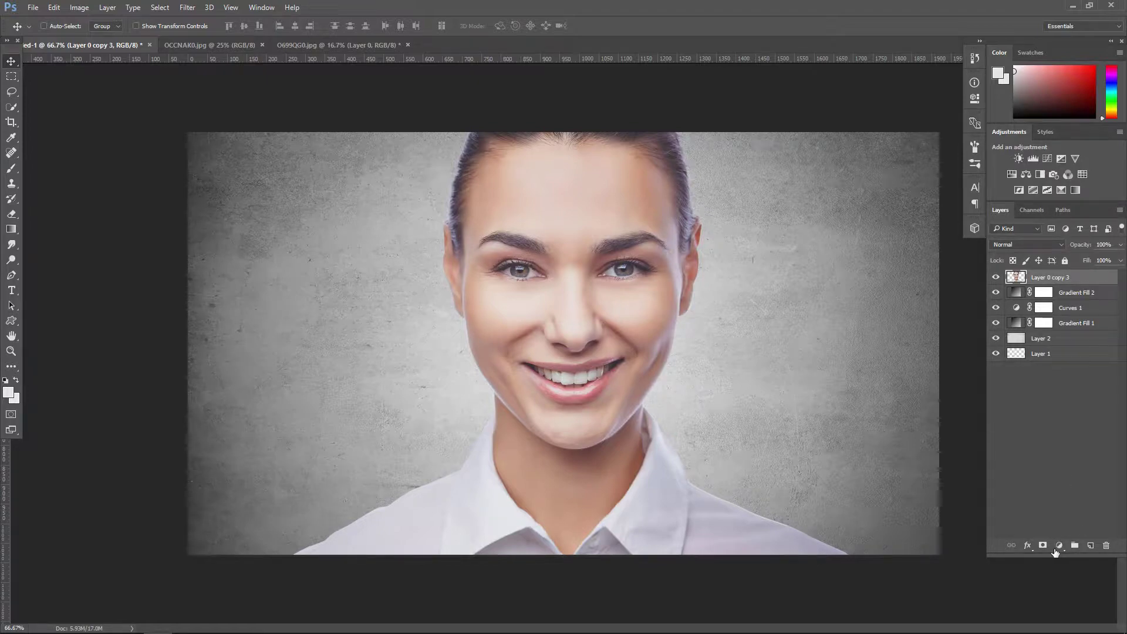
Step: Add a clipped Black & White layer with Reds -60, Magentas -140 and Yellows 140
click(1057, 547)
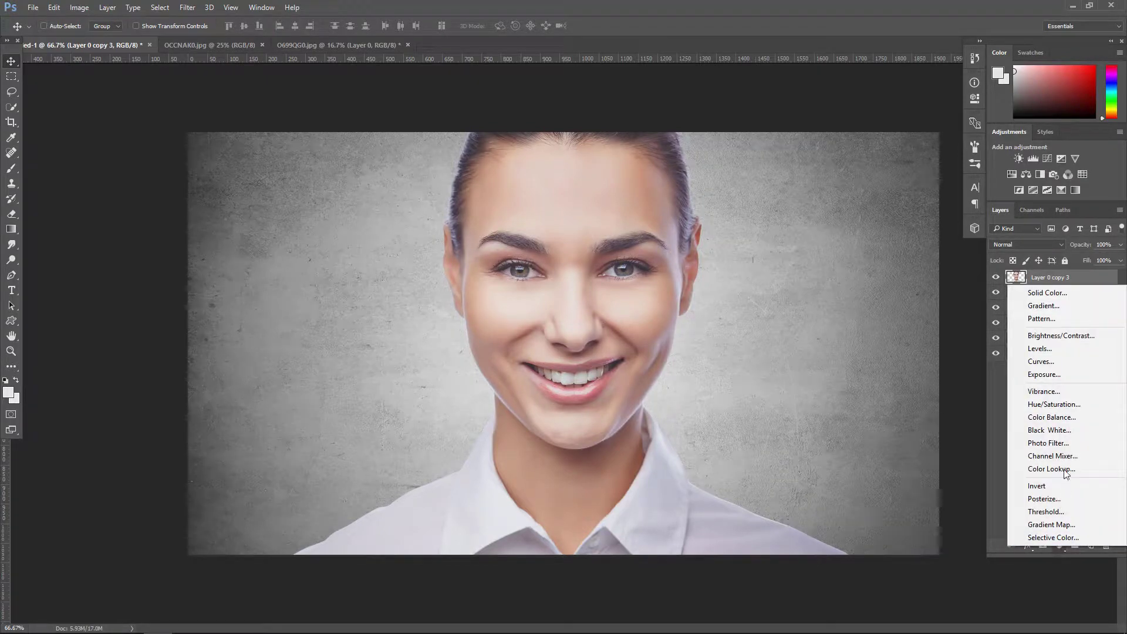
click(1056, 430)
click(870, 286)
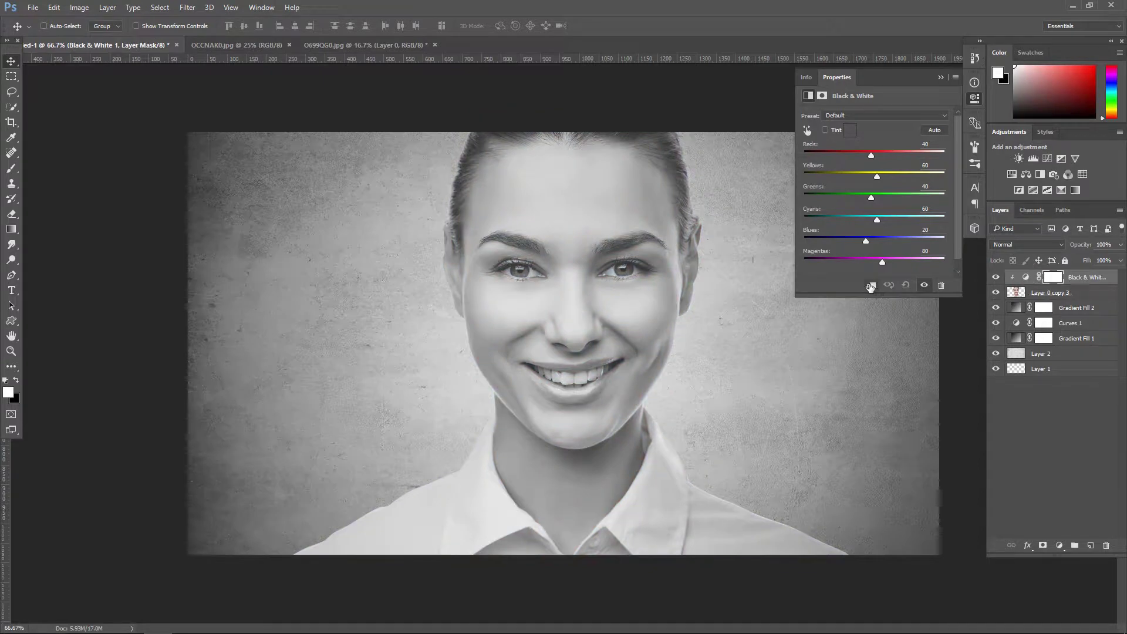
drag(871, 155, 845, 154)
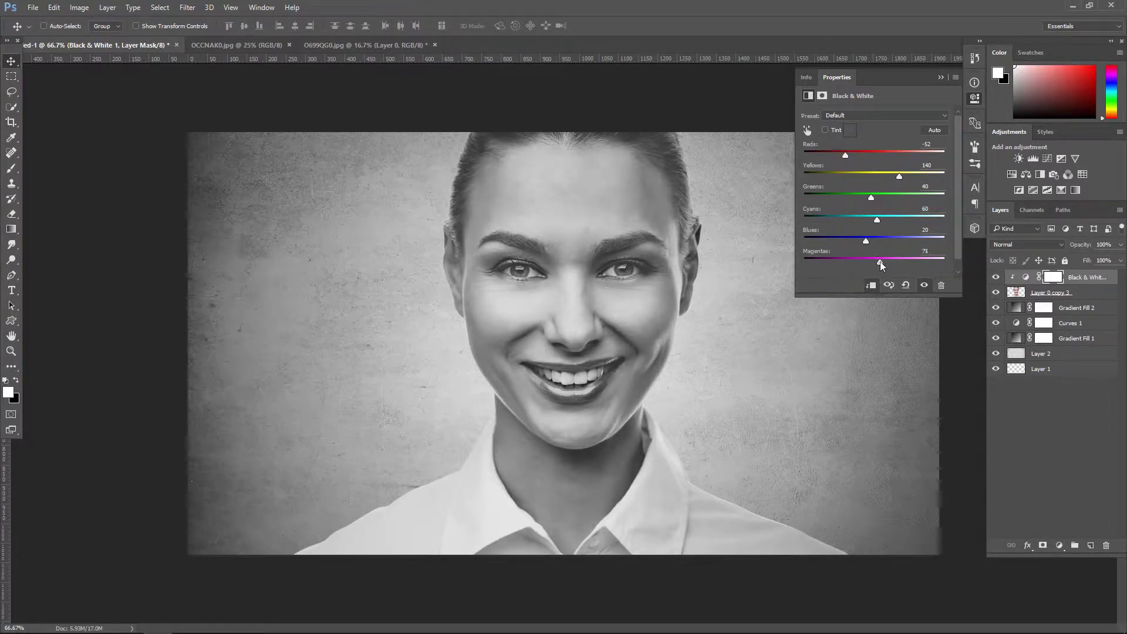
mouse_move(881, 266)
mouse_down()
mouse_move(807, 264)
mouse_move(856, 263)
mouse_move(823, 262)
mouse_up()
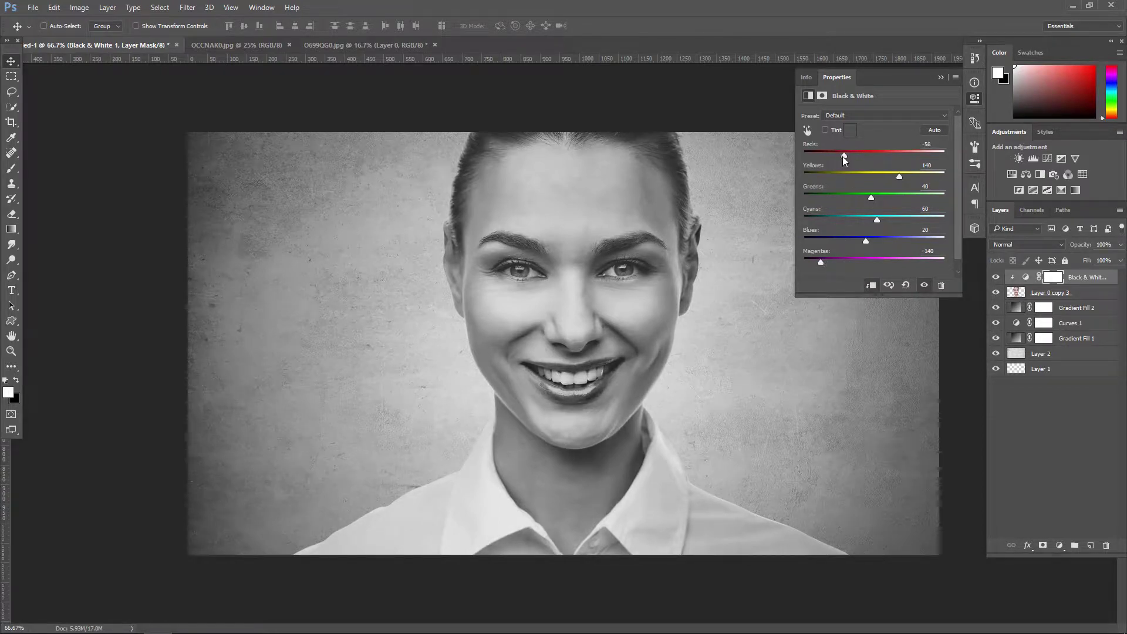
drag(844, 156, 835, 155)
click(941, 77)
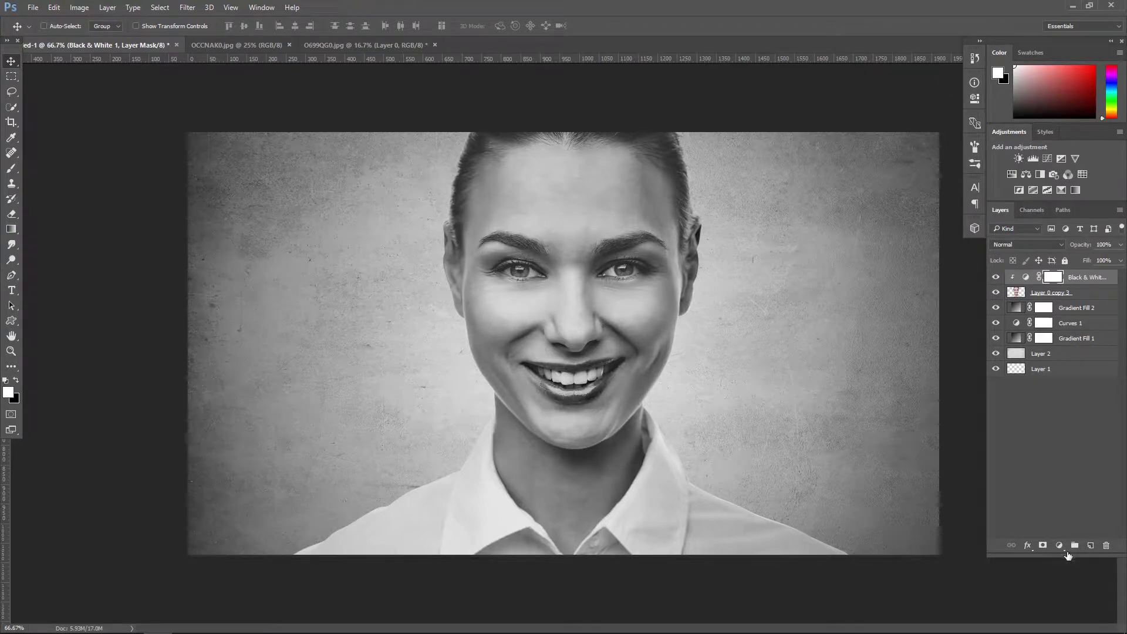
Step: Add a clipped Brightness/Contrast layer at 13 brightness and 13 contrast, then hide it to compare
click(1060, 546)
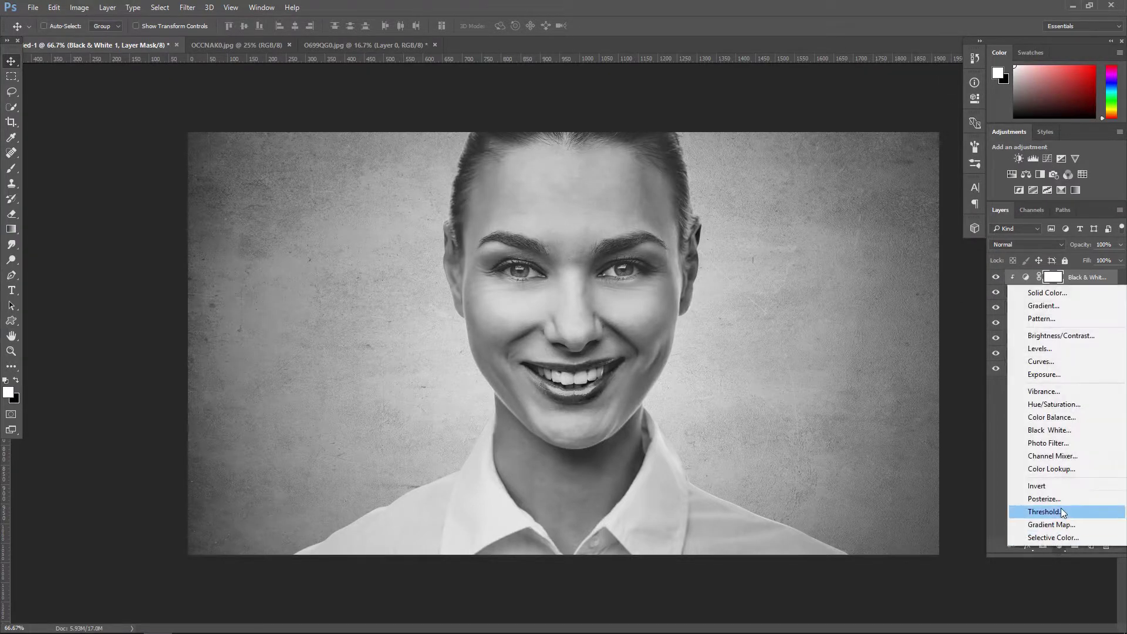
click(1065, 338)
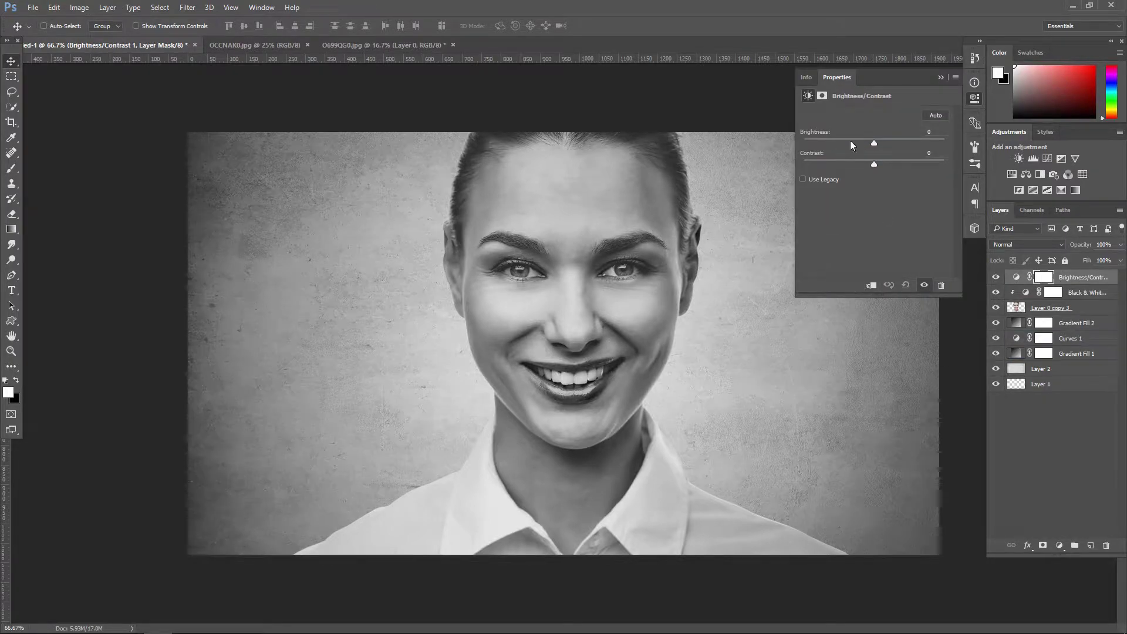
drag(875, 144, 880, 143)
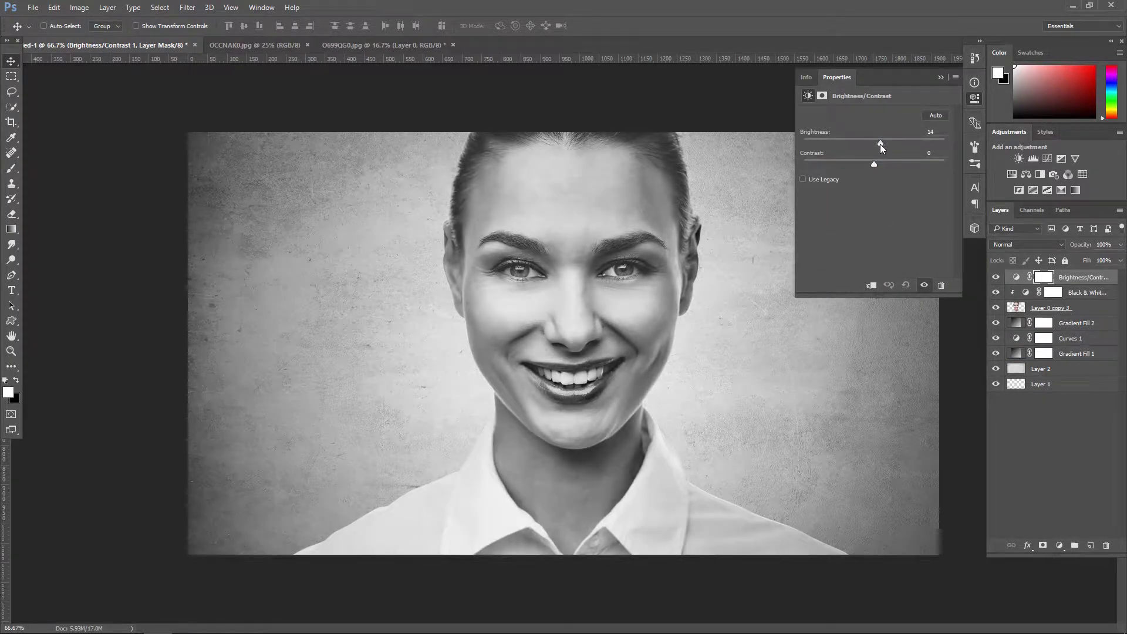
click(871, 285)
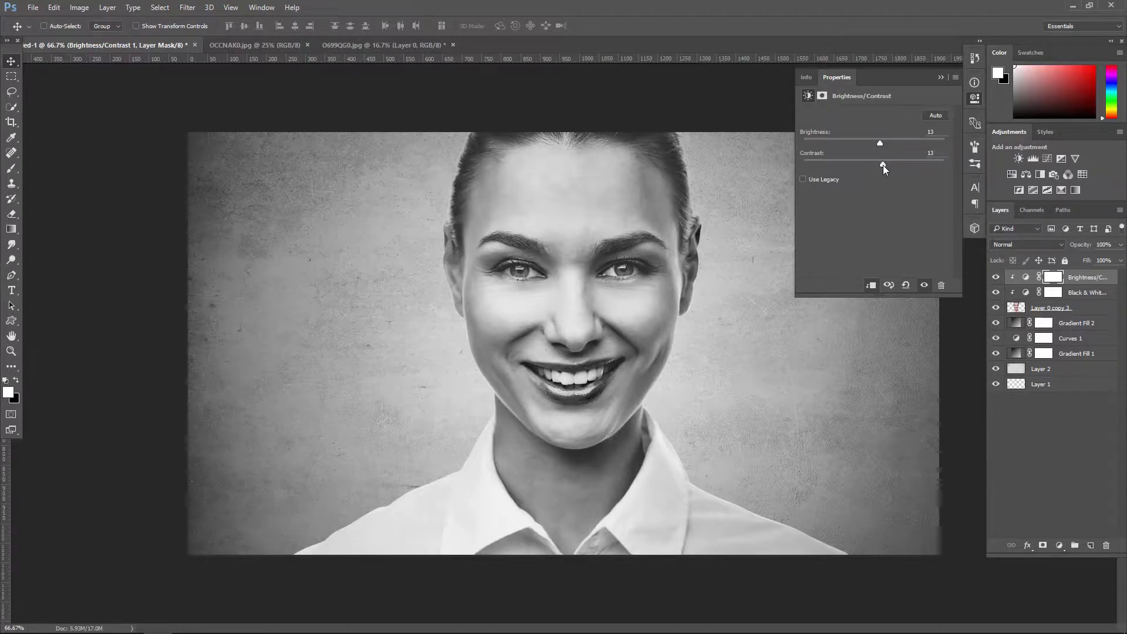
click(940, 78)
click(996, 277)
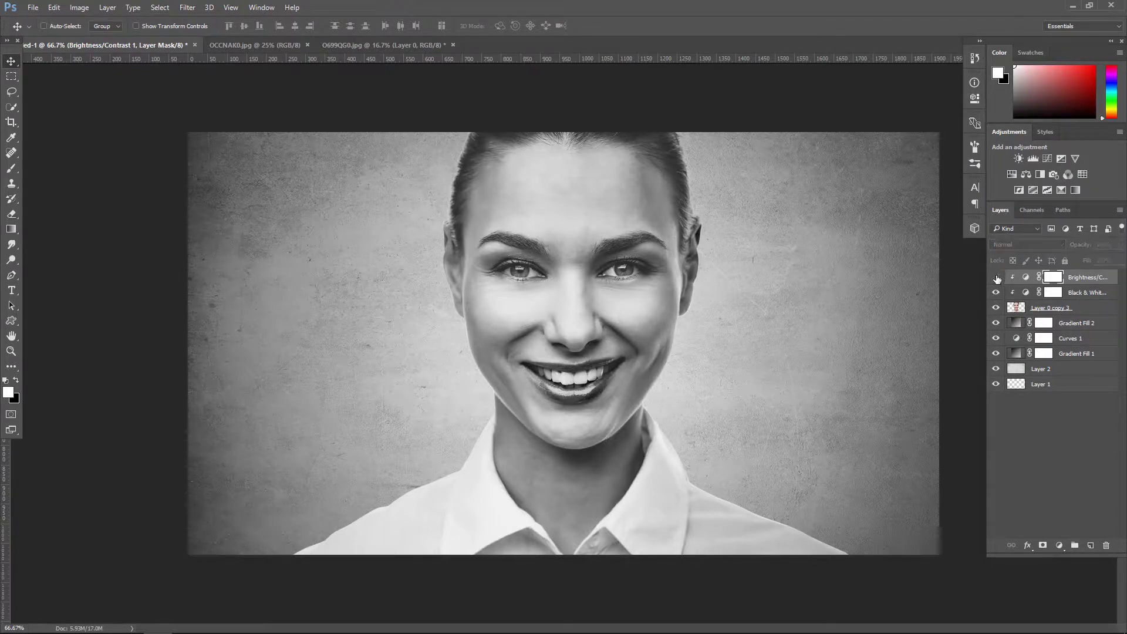
Step: Re-show Brightness/Contrast and add a clipped Levels 1 layer with midtones at about 0.83
click(996, 277)
click(1060, 545)
click(1045, 347)
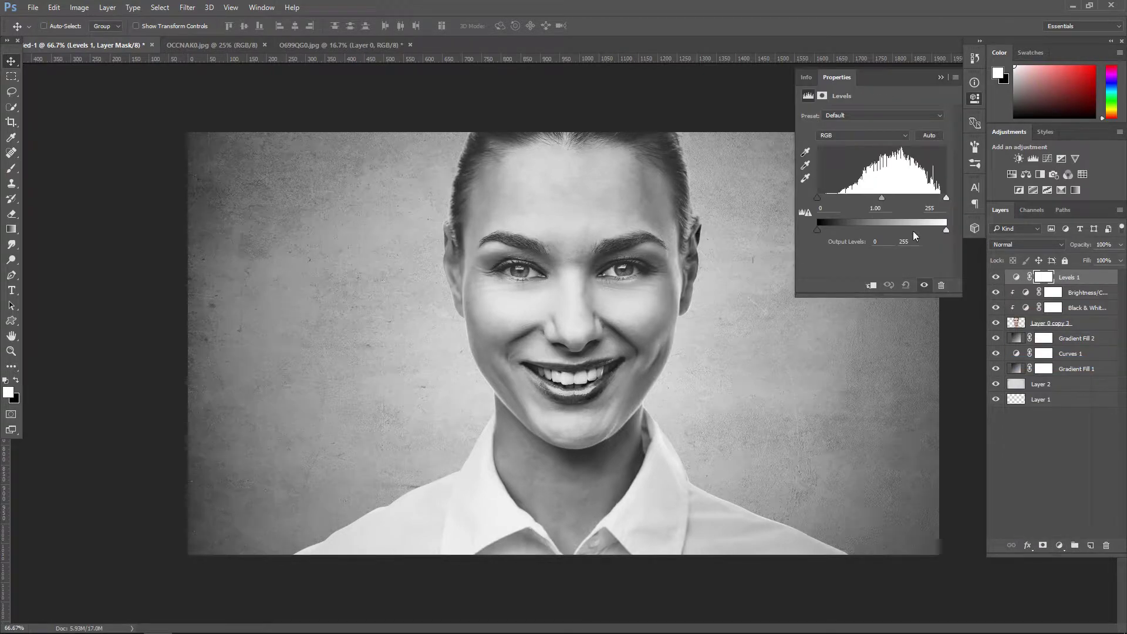
drag(883, 197, 889, 196)
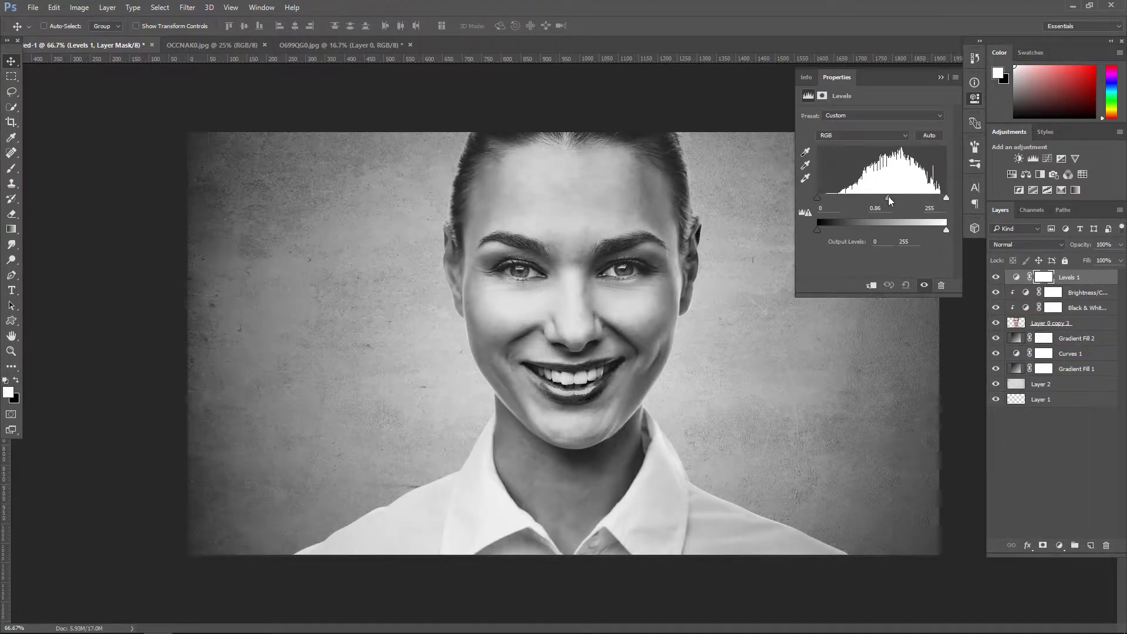
click(871, 285)
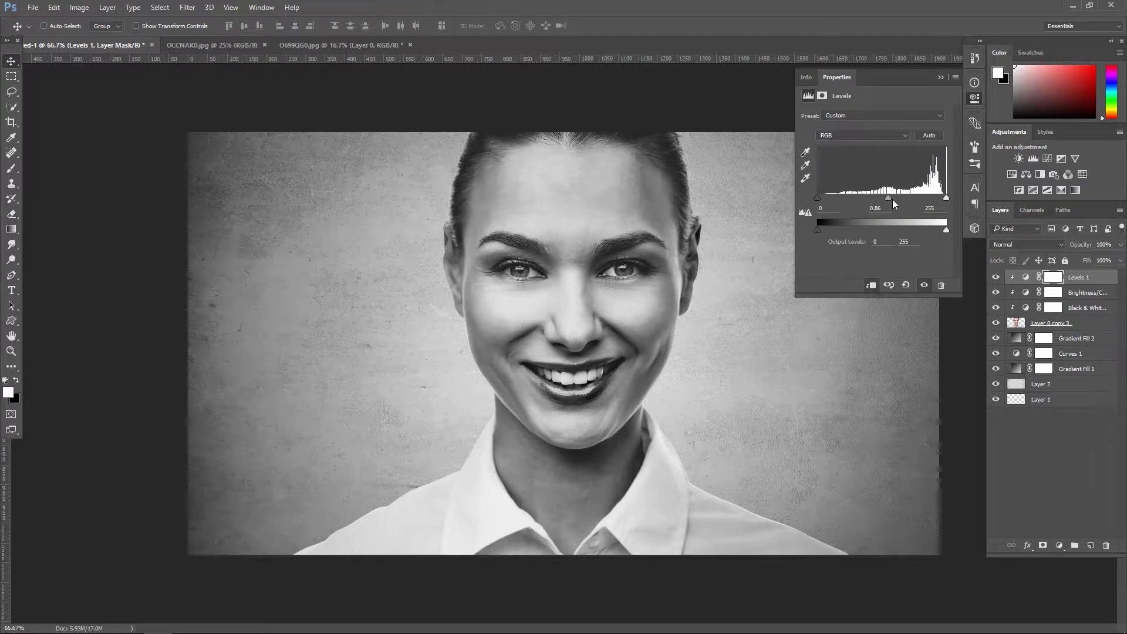
drag(895, 200, 890, 199)
click(939, 77)
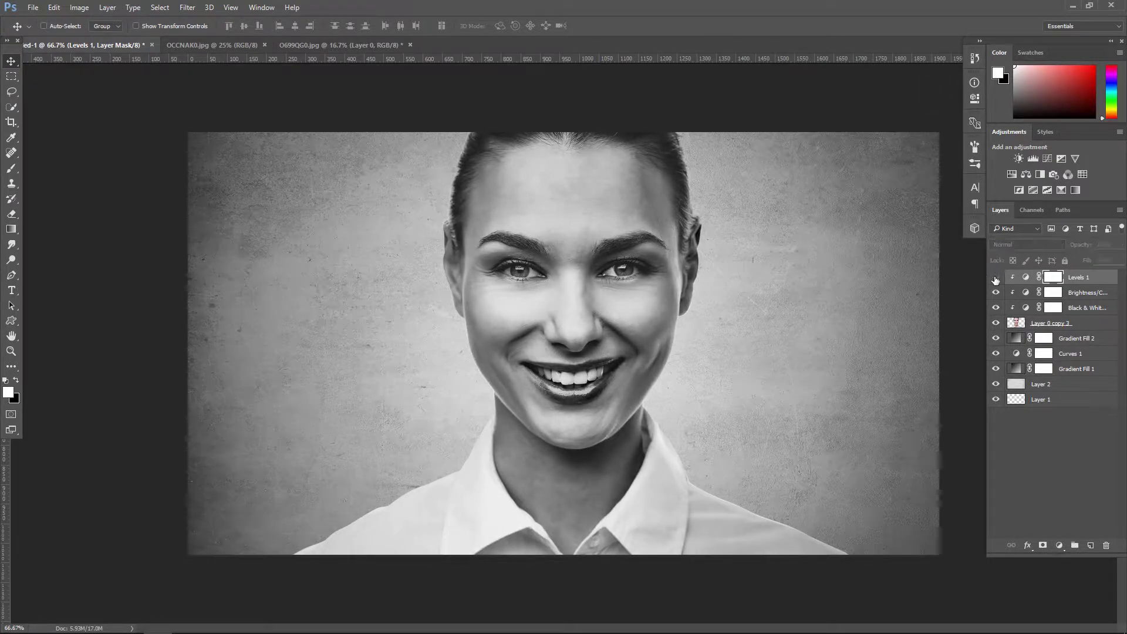
click(996, 277)
Step: Add a clipped Curves 2 layer bent upward to brighten, with its mask inverted
click(1062, 549)
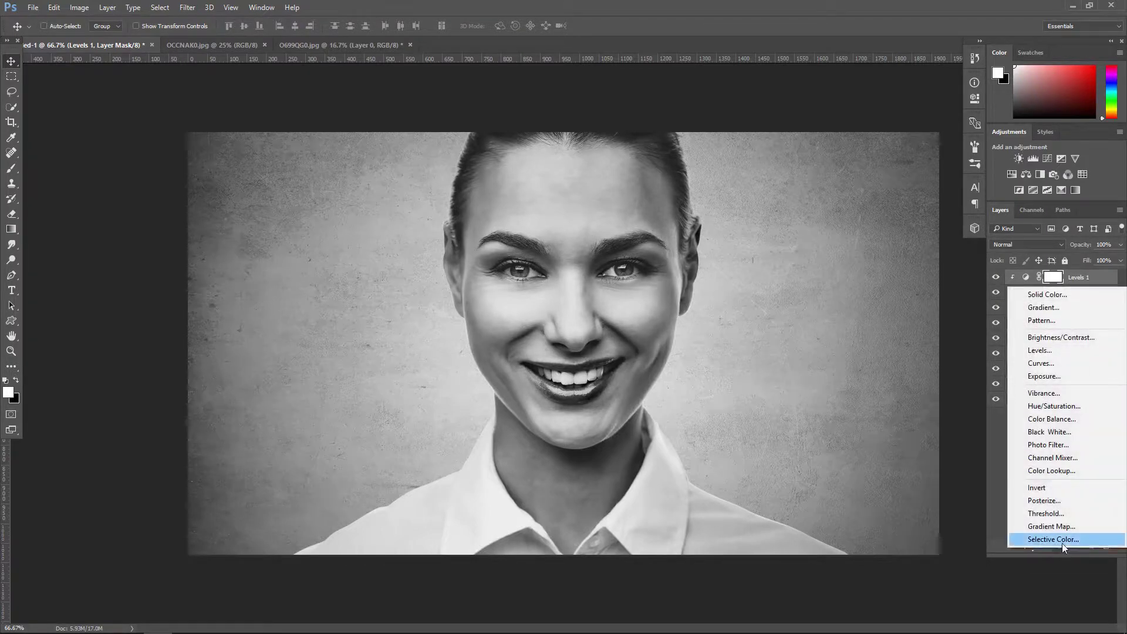
click(1056, 363)
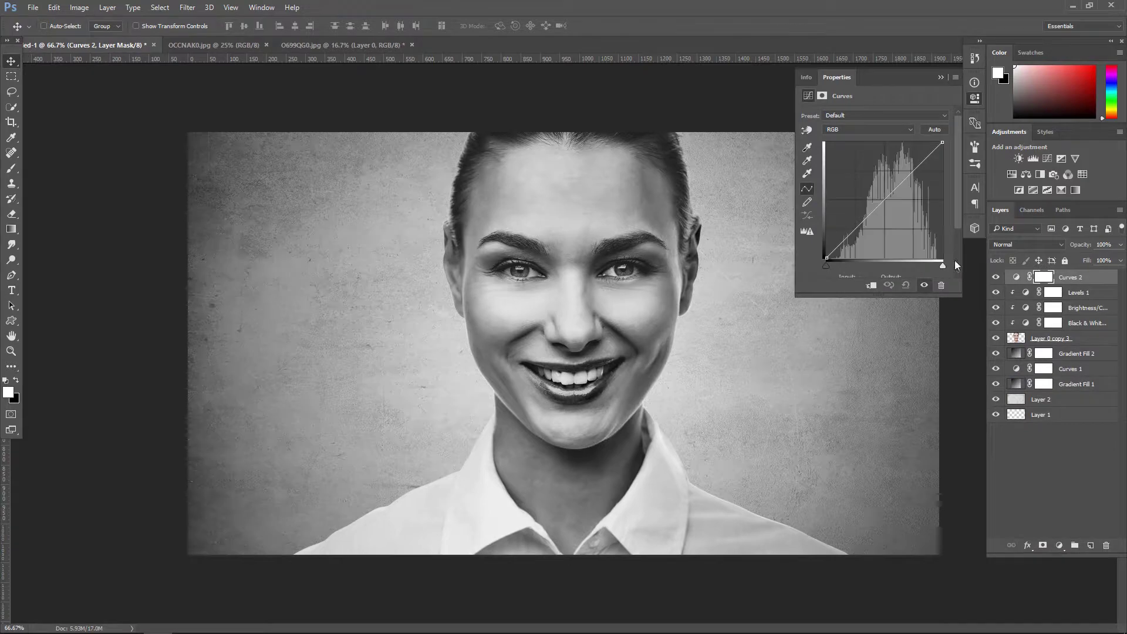
click(871, 287)
drag(884, 204, 867, 187)
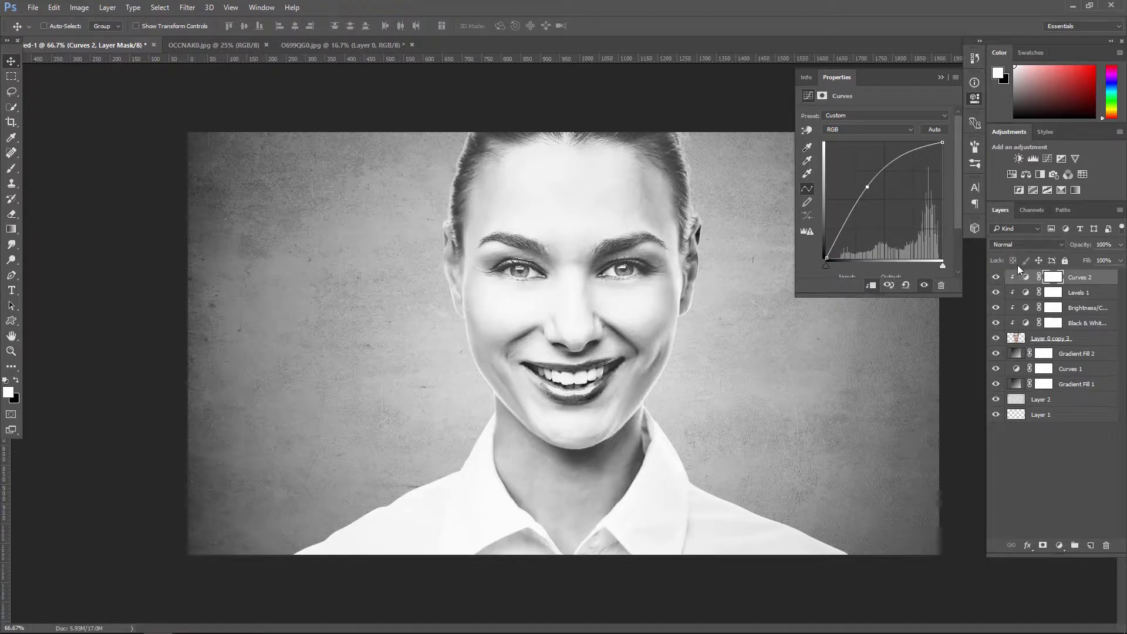
click(1052, 277)
click(928, 241)
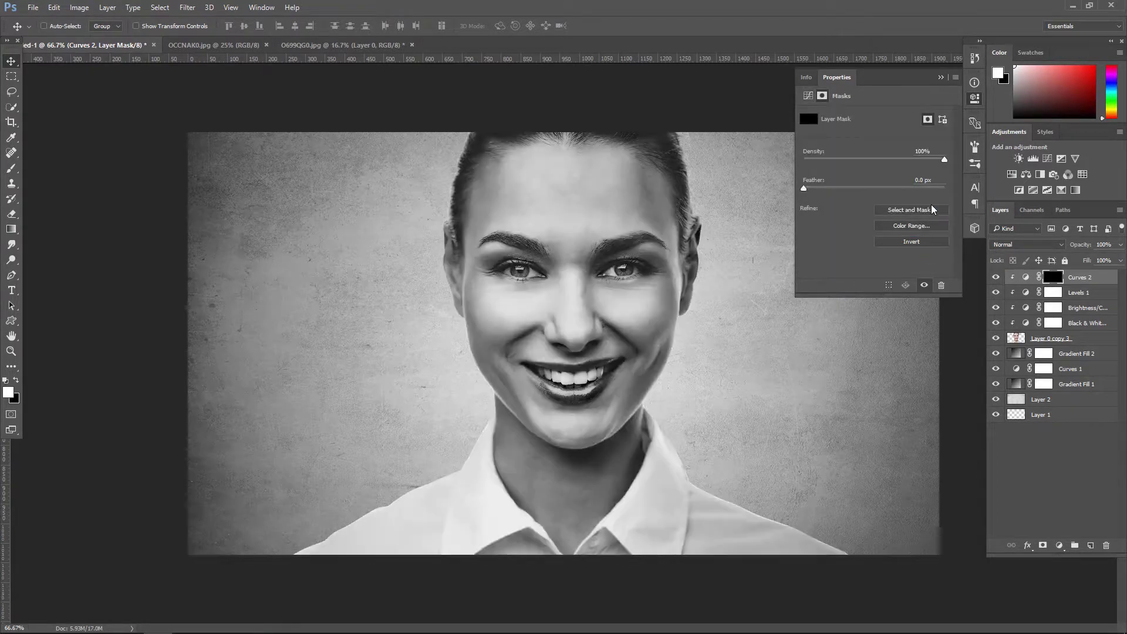
click(939, 77)
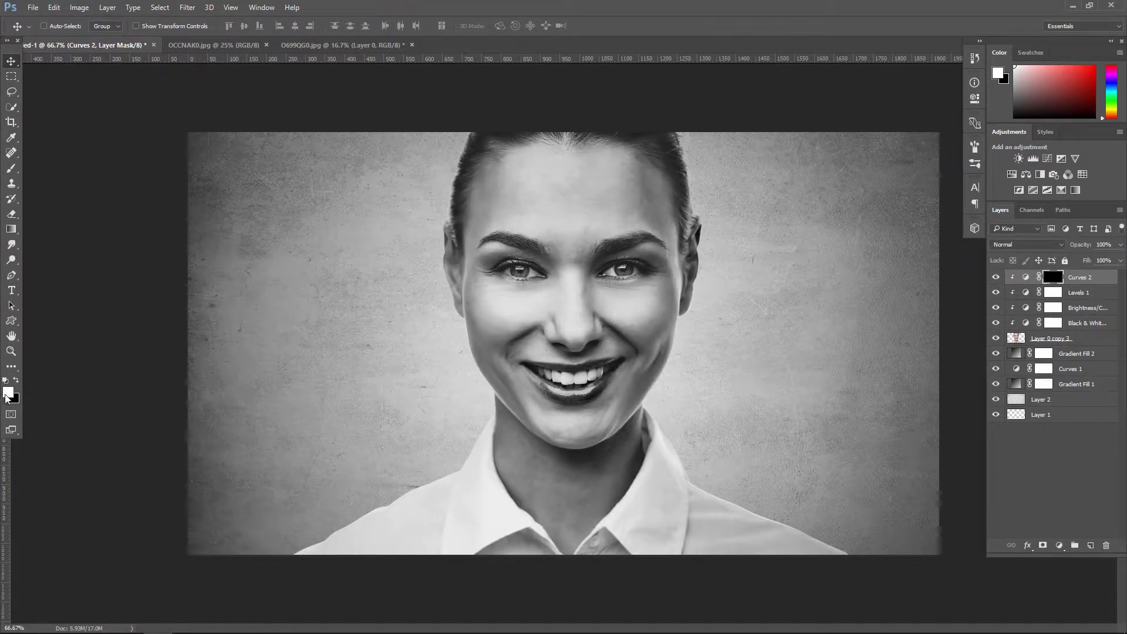
Step: Brush white on the Curves 2 mask over the forehead, temples, face sides and brows
click(13, 173)
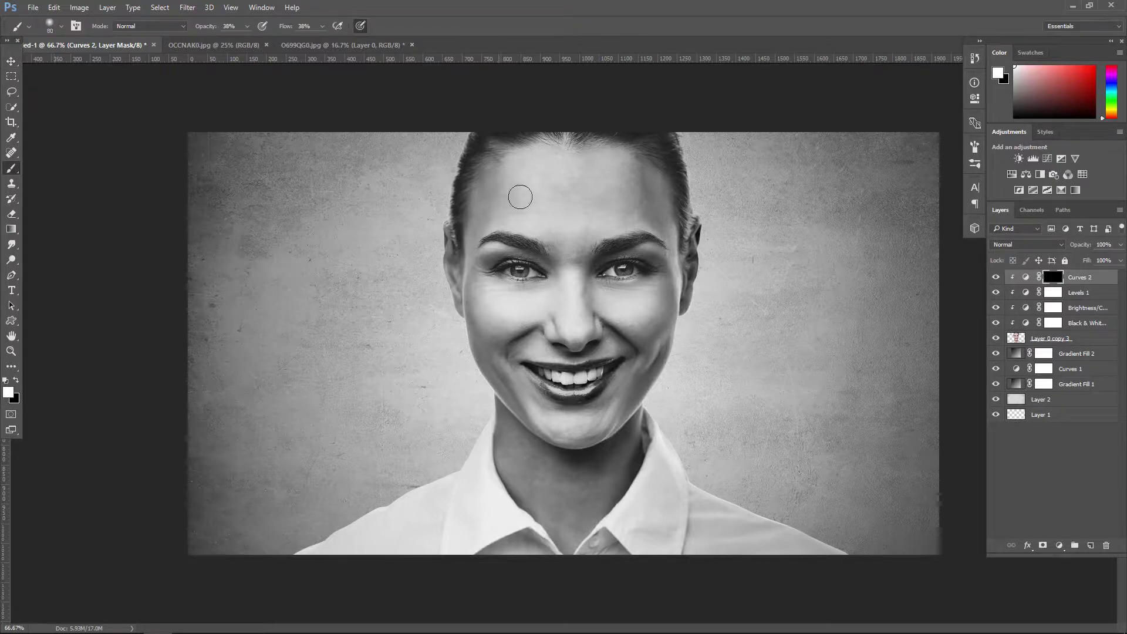
key(bracketright)
key(bracketright)
key(bracketright)
key(bracketright)
key(bracketright)
key(bracketright)
key(bracketleft)
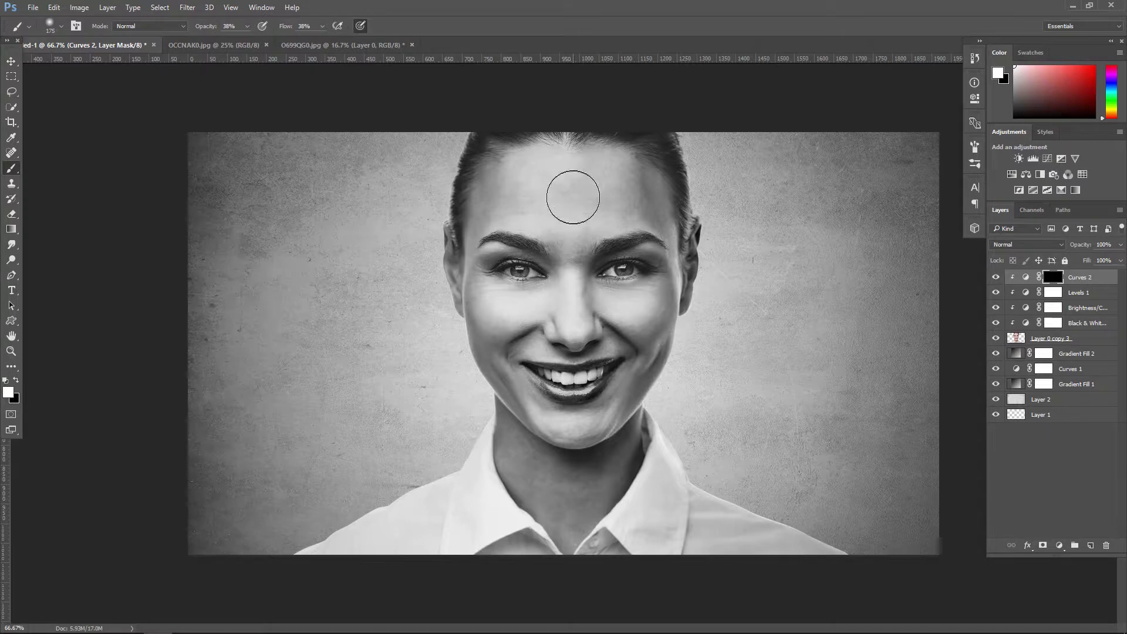
drag(568, 191, 657, 198)
key(bracketleft)
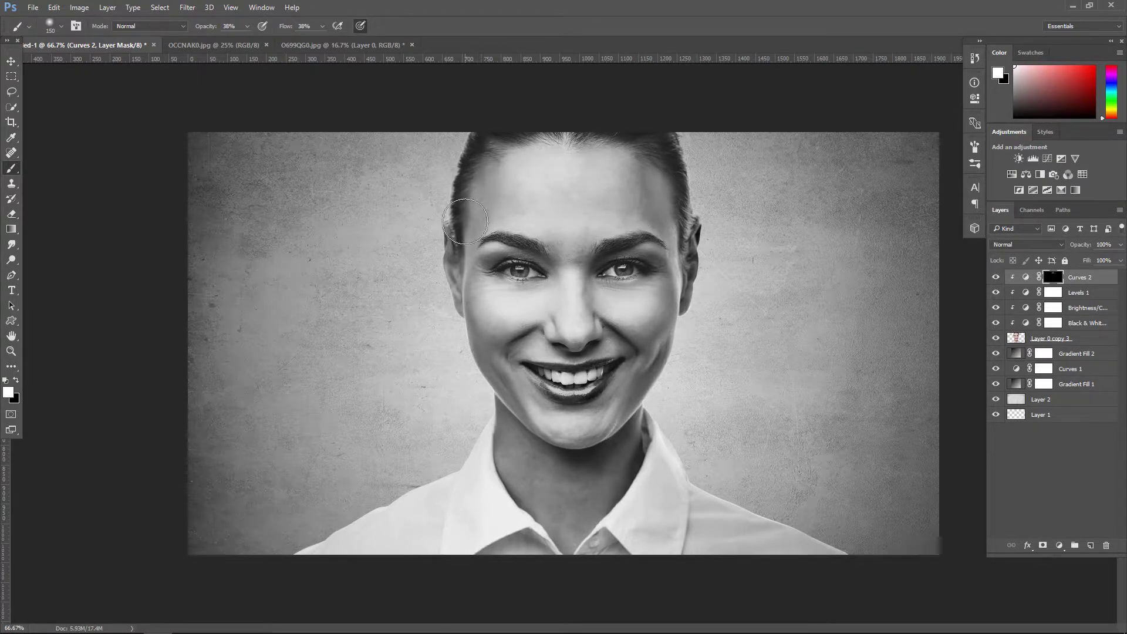
mouse_move(442, 245)
mouse_down()
mouse_move(433, 304)
mouse_move(427, 231)
mouse_up()
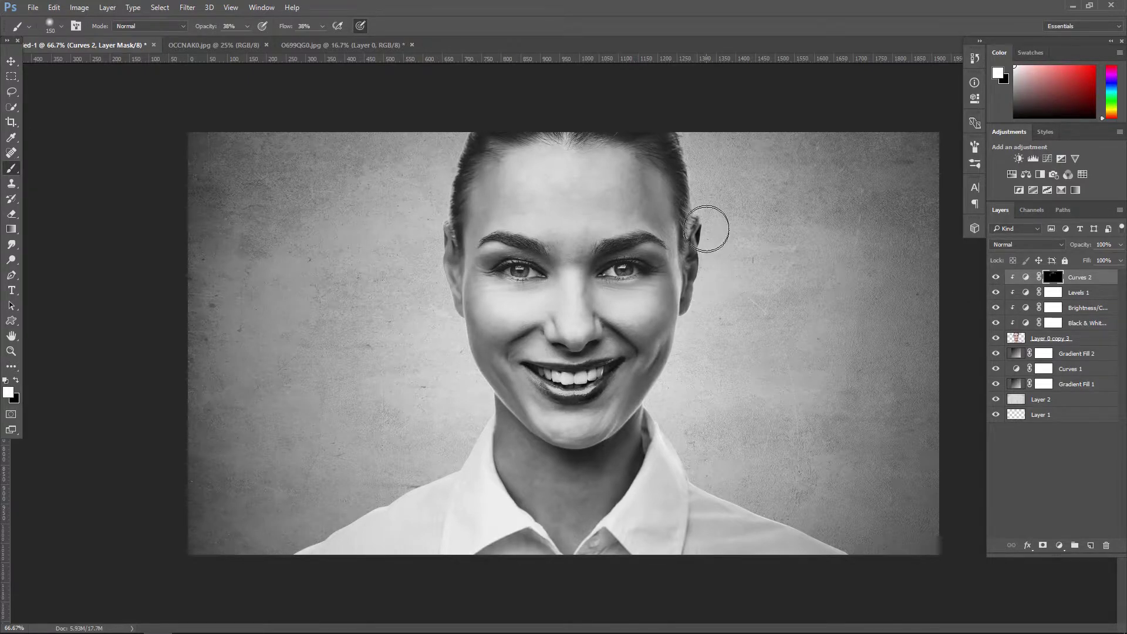
drag(709, 231, 712, 231)
drag(423, 226, 438, 354)
key(bracketleft)
key(bracketleft)
key(bracketleft)
drag(490, 240, 483, 259)
drag(654, 250, 671, 255)
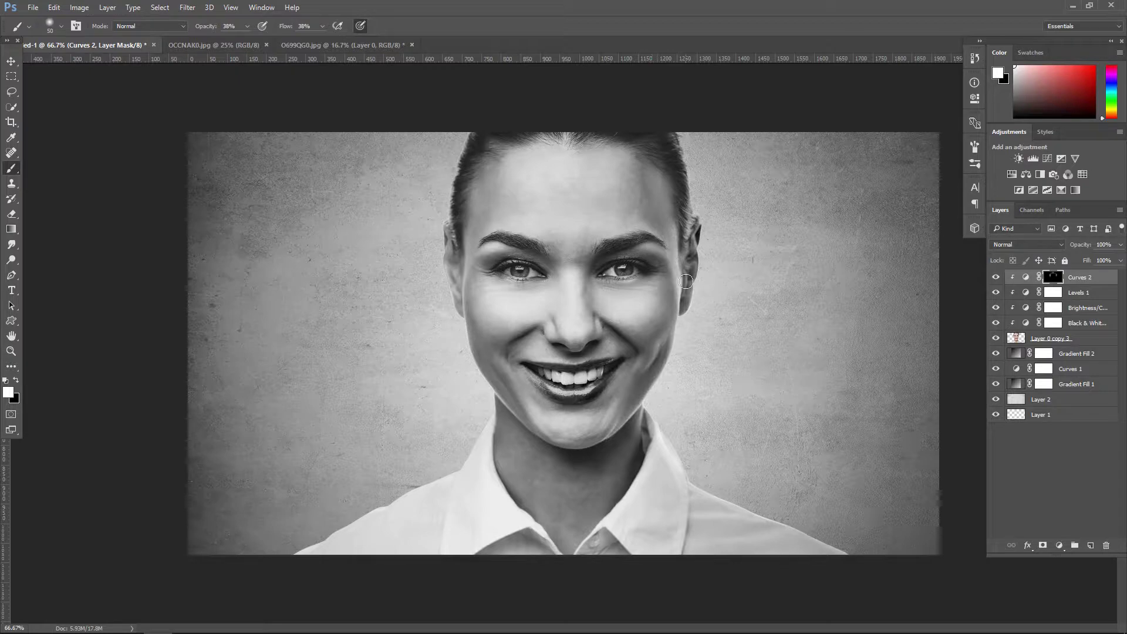
Step: Brighten the cheeks, upper lip, shadowed teeth and jawline on the Curves 2 mask
key(bracketright)
key(bracketright)
key(bracketright)
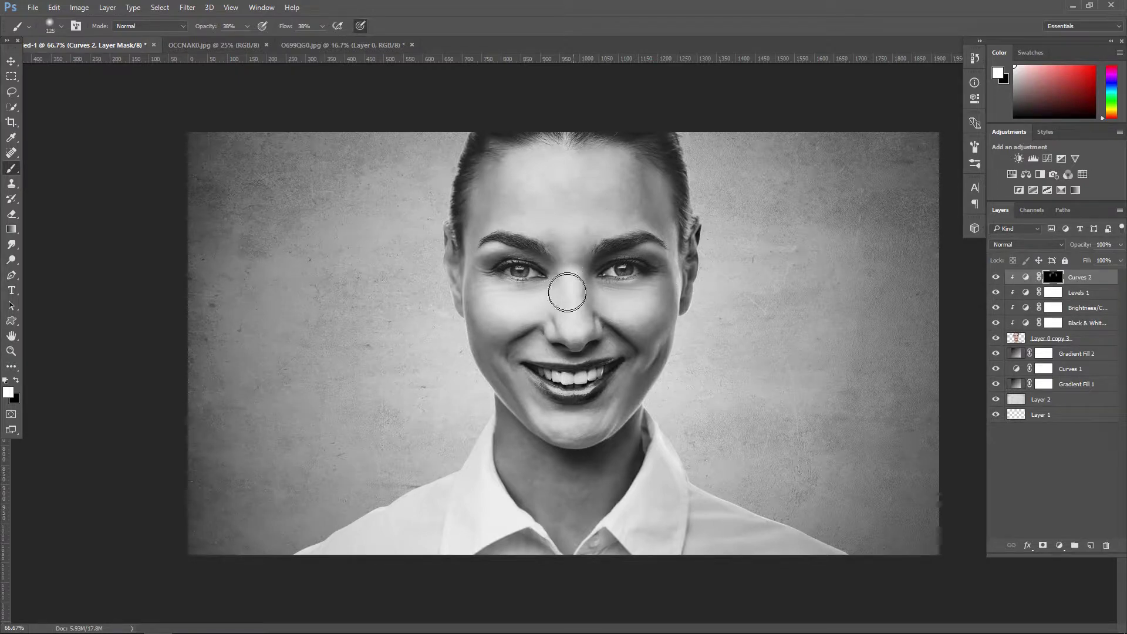
drag(498, 311, 496, 309)
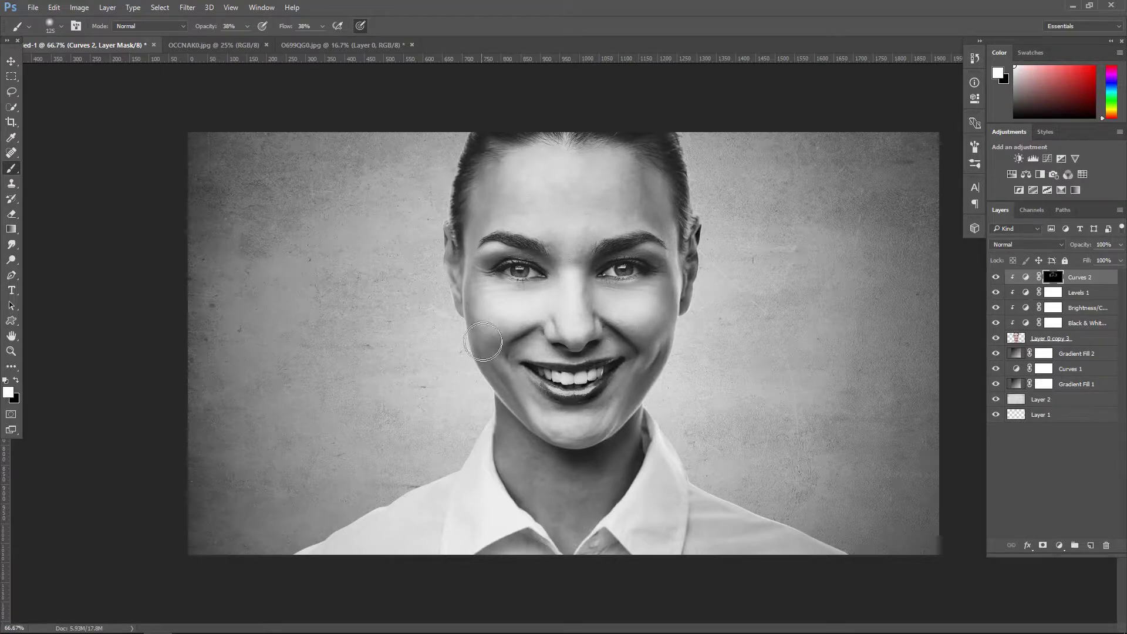
mouse_move(490, 349)
mouse_down()
mouse_move(477, 336)
mouse_move(578, 437)
mouse_up()
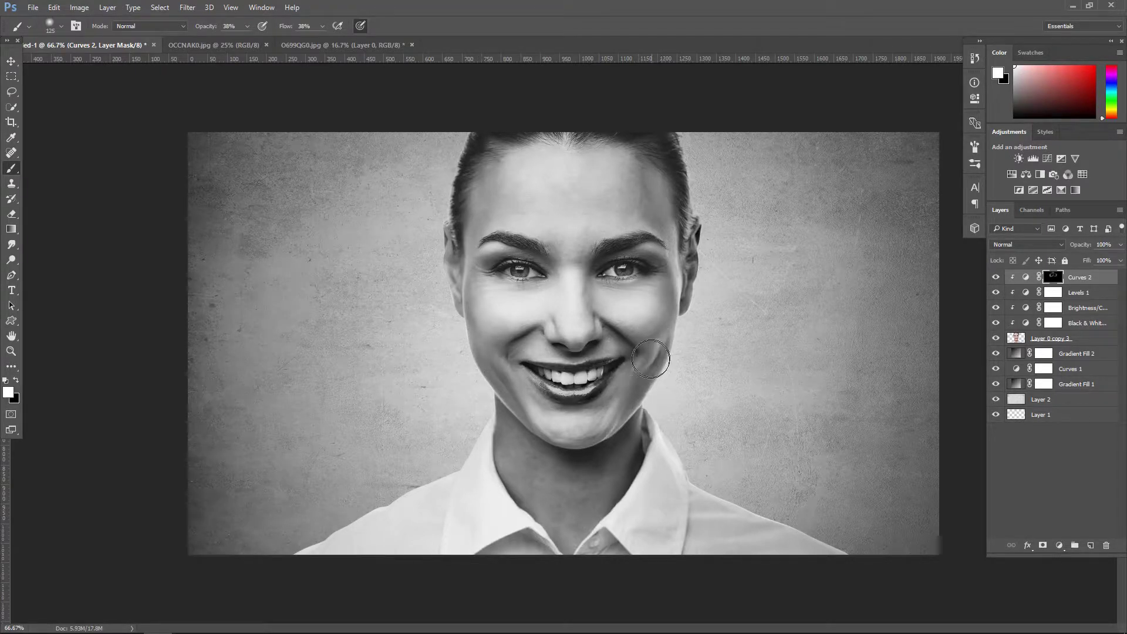
key(bracketright)
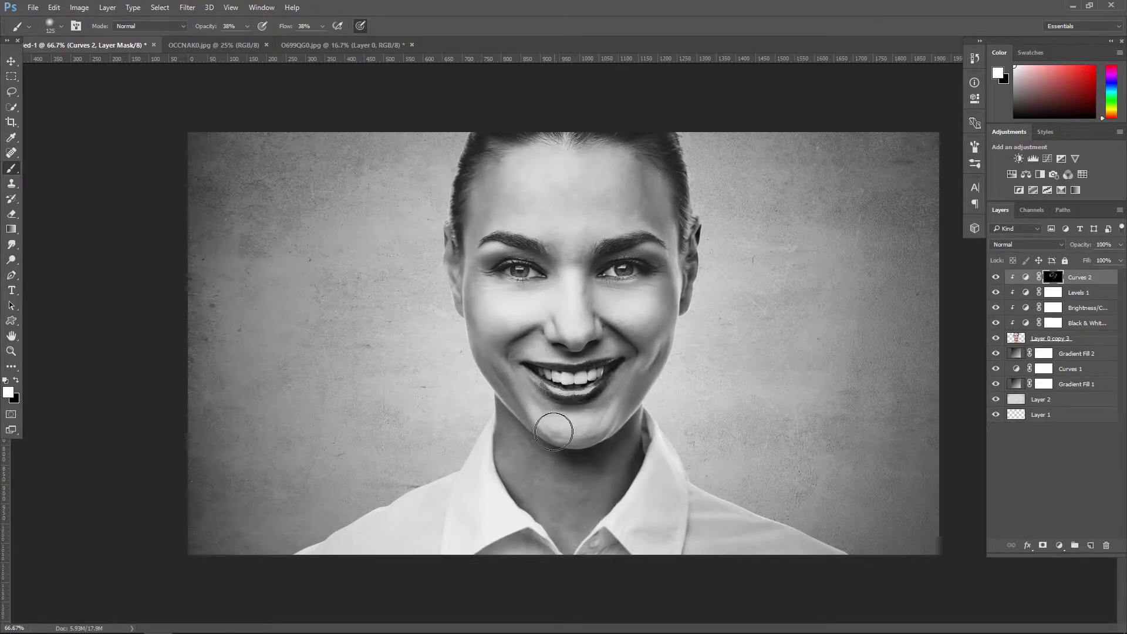
drag(558, 427, 500, 395)
key(bracketleft)
key(bracketleft)
key(bracketleft)
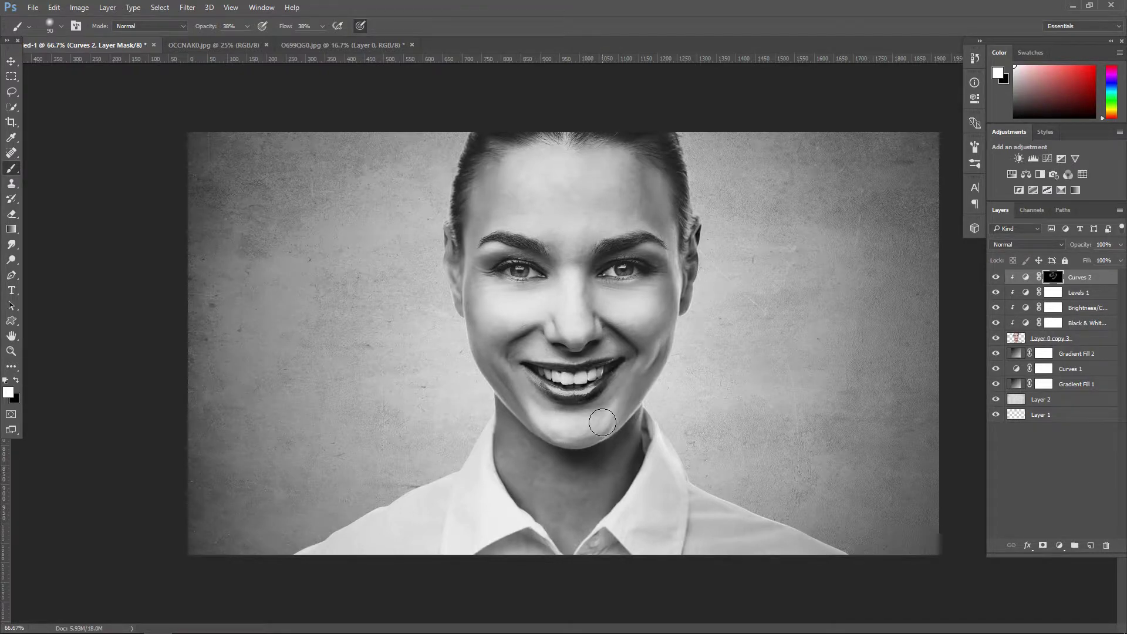
key(bracketleft)
key(bracketleft)
key(bracketleft)
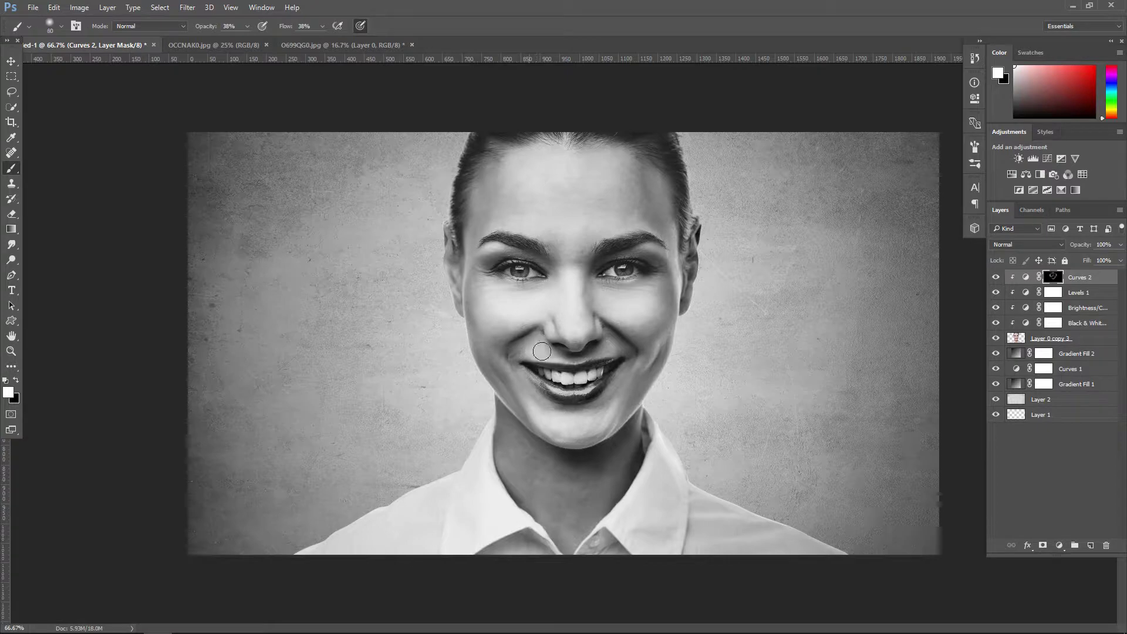
mouse_move(530, 351)
mouse_down()
mouse_move(663, 373)
mouse_move(659, 418)
mouse_up()
scroll(593, 353, up, 1)
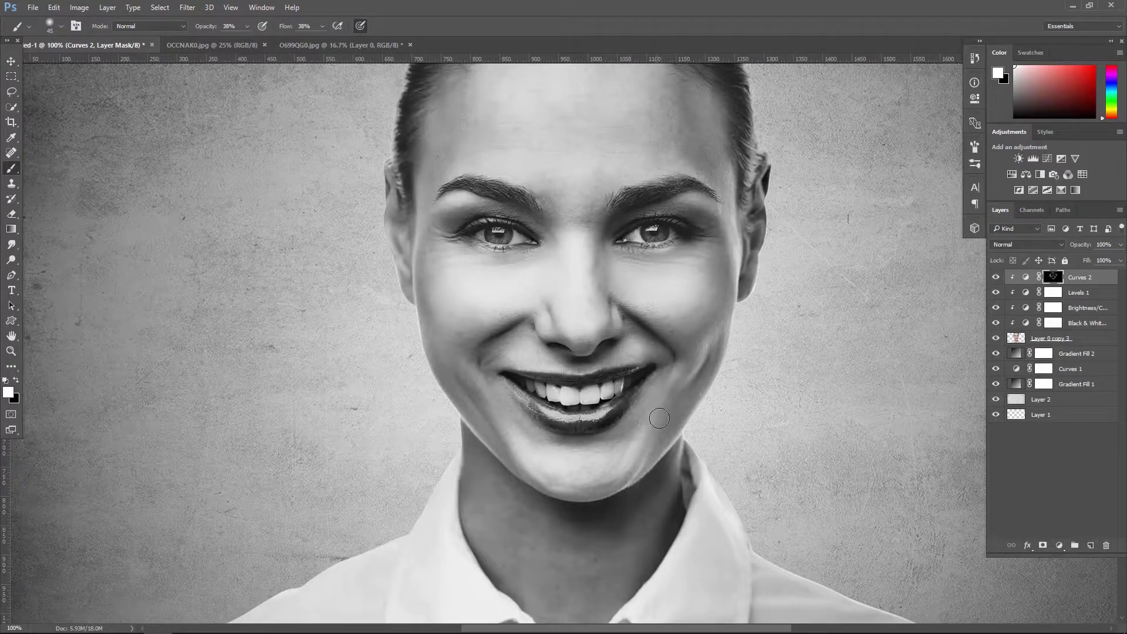
key(bracketleft)
mouse_move(621, 386)
mouse_down()
mouse_move(535, 392)
mouse_move(576, 395)
mouse_up()
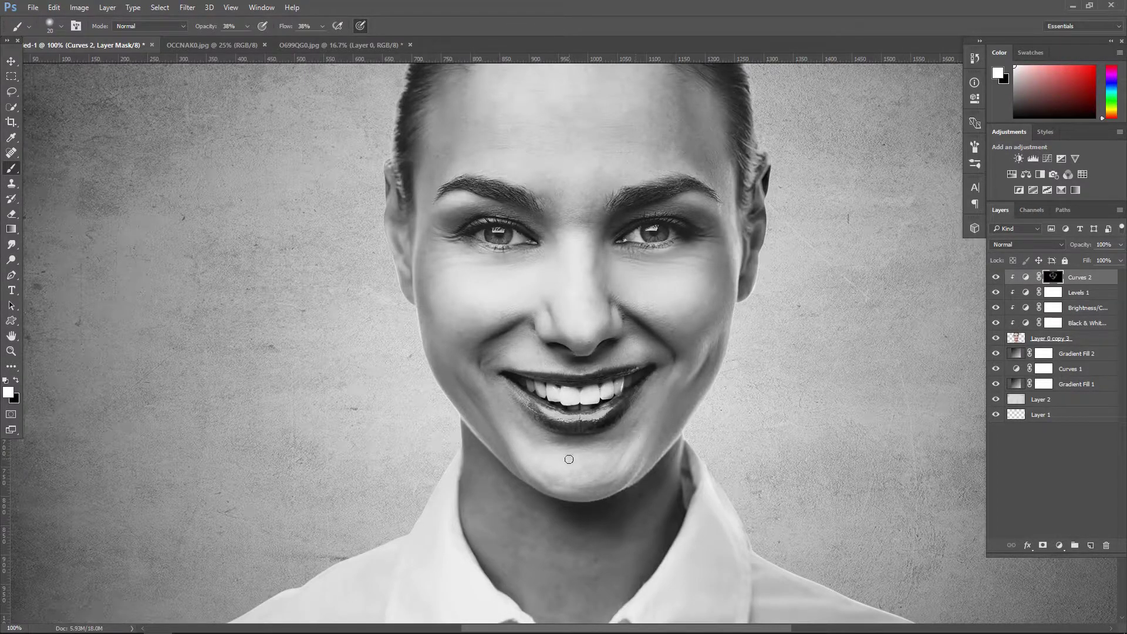
mouse_move(465, 414)
mouse_down()
mouse_move(480, 418)
mouse_move(505, 473)
mouse_up()
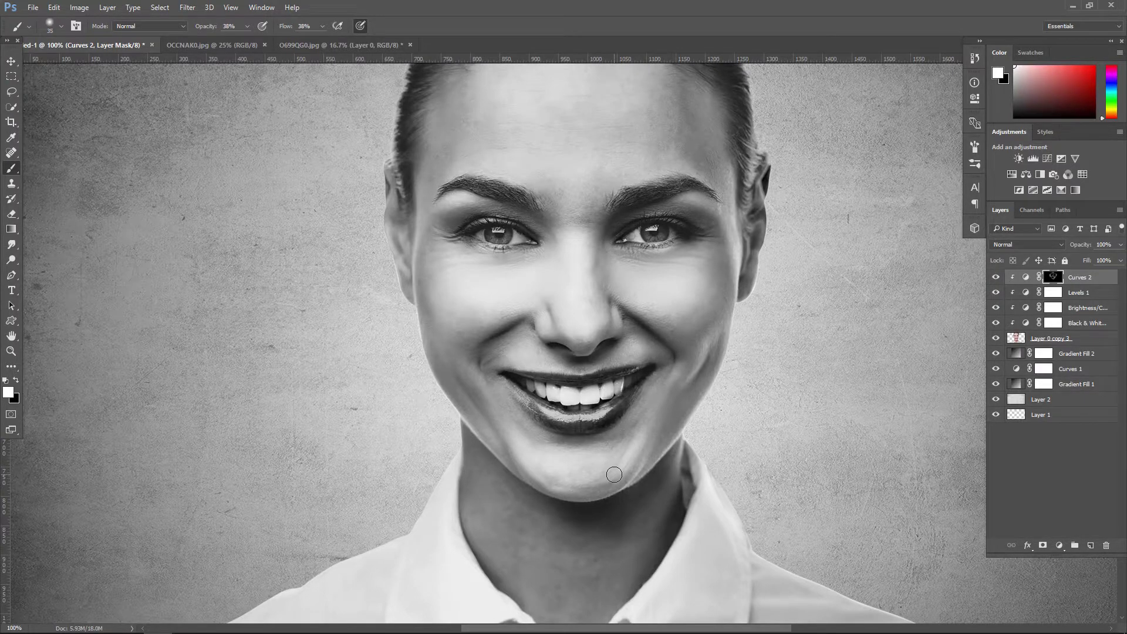
Step: Faintly lighten the neck shadow and collar on the Curves 2 mask at brush size 150
scroll(613, 475, down, 2)
scroll(606, 475, down, 1)
key(bracketright)
key(bracketright)
key(bracketright)
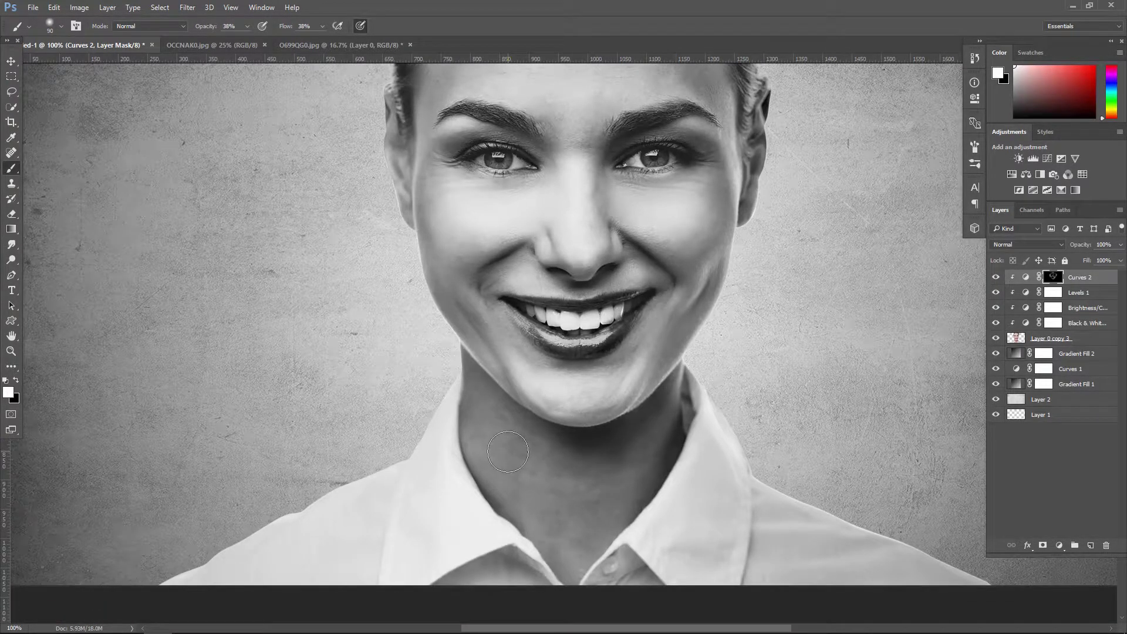
key(bracketright)
key(bracketright)
key(ctrl+minus)
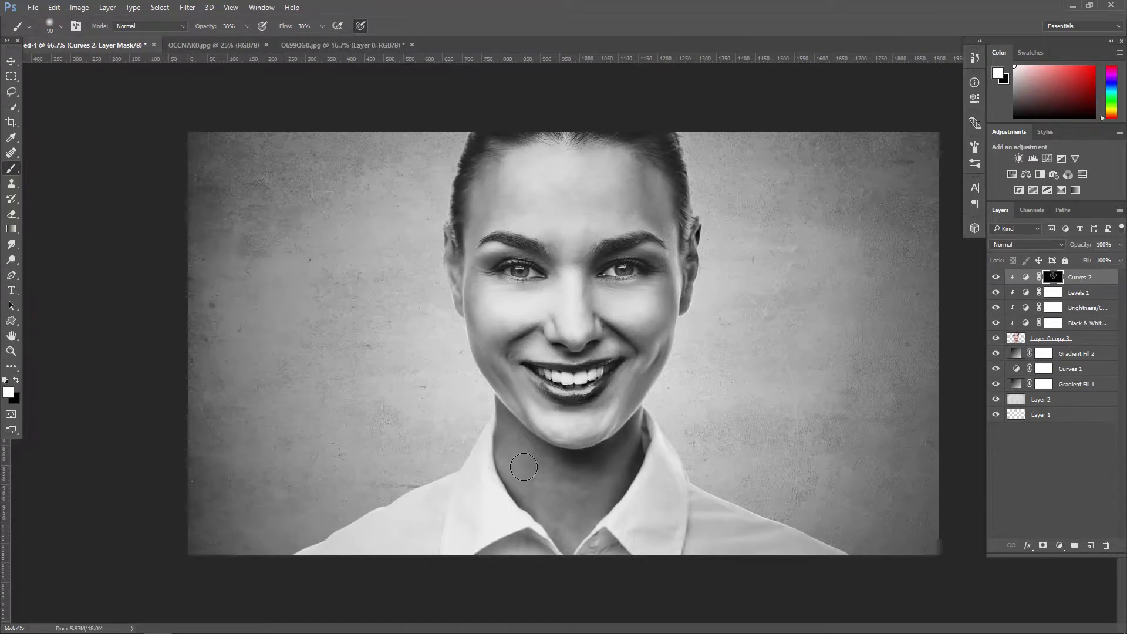
key(bracketright)
key(bracketright)
key(bracketright)
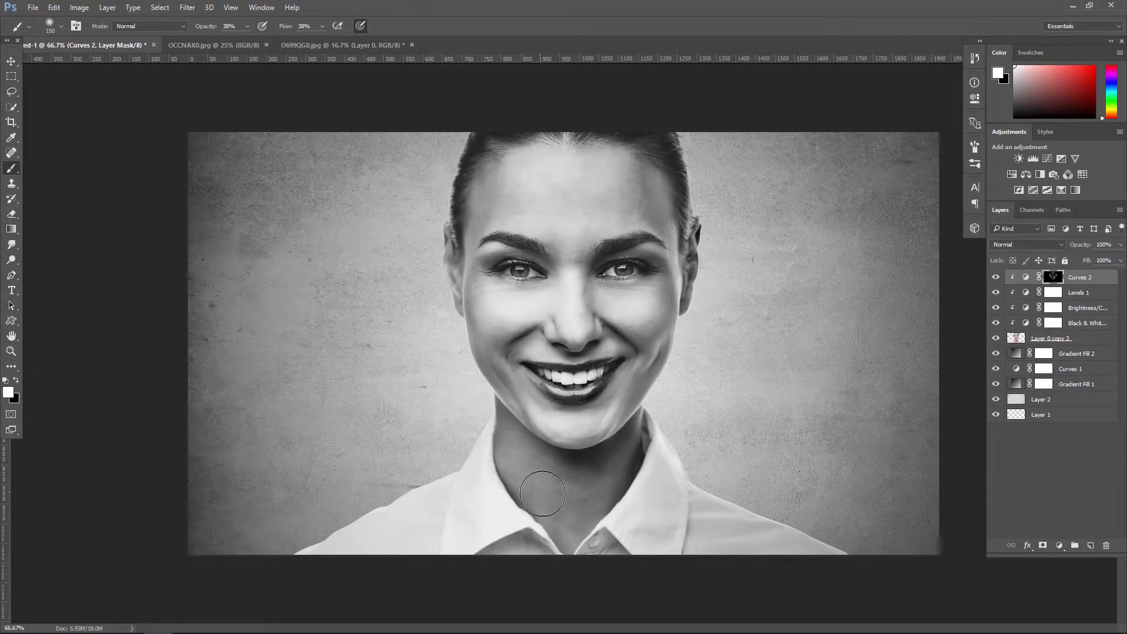
drag(623, 459, 571, 497)
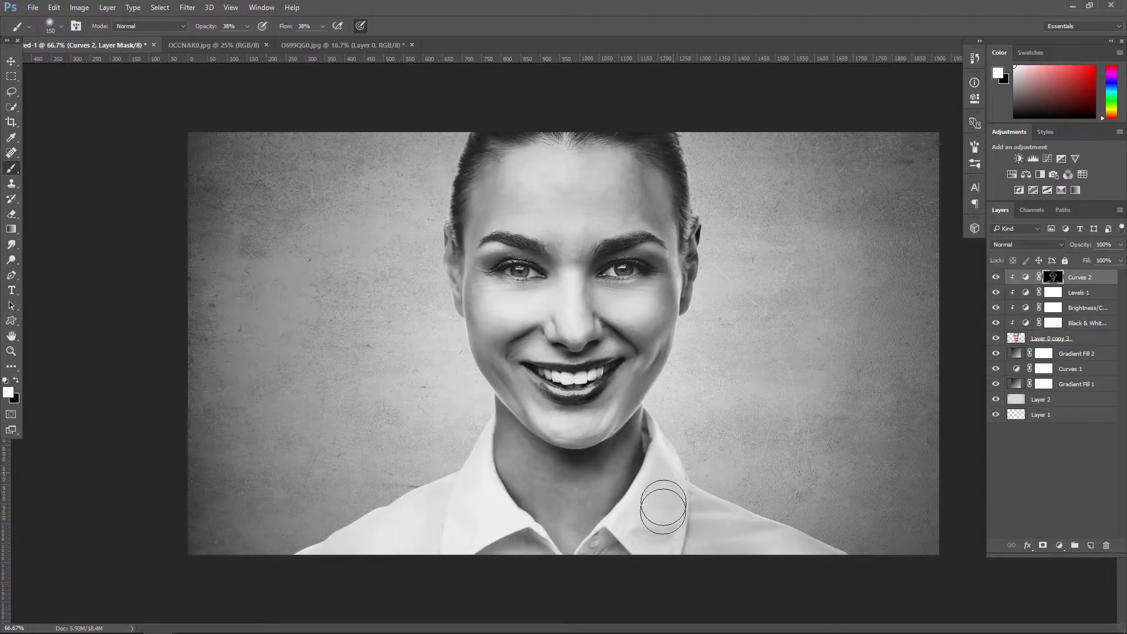
drag(662, 503, 650, 535)
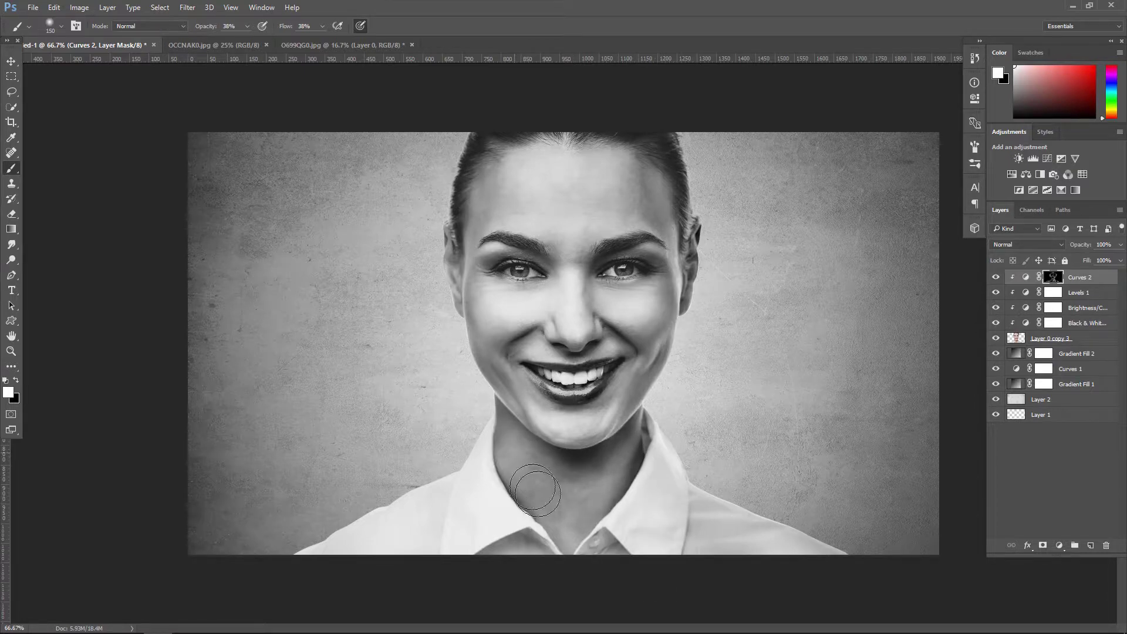
drag(539, 483, 541, 485)
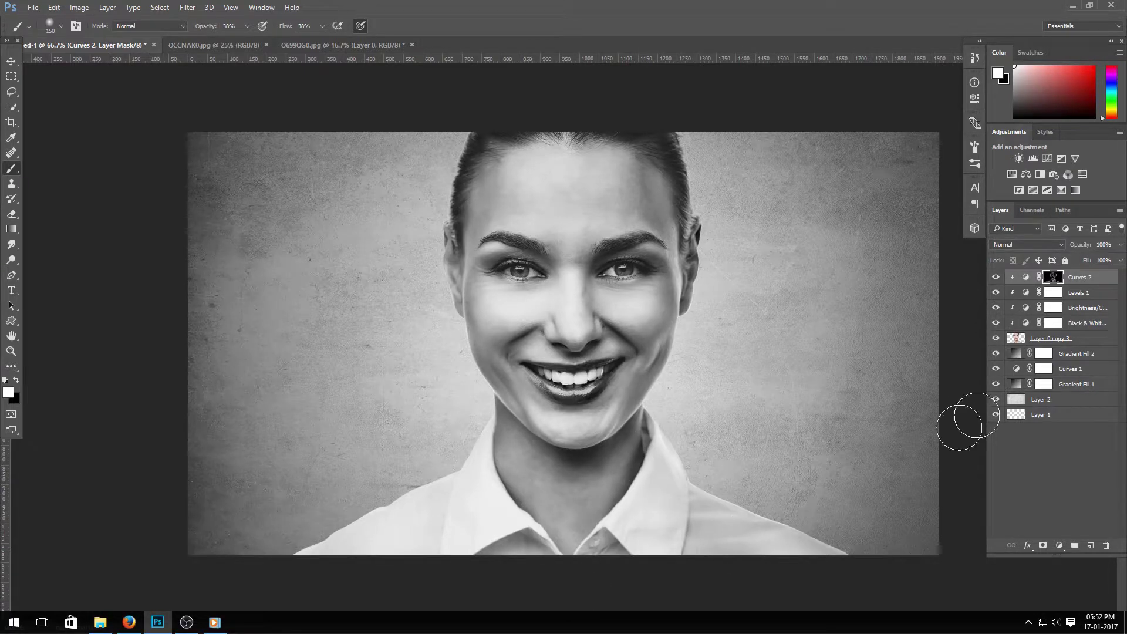
Step: After comparing Curves 2, add a clipped darkening Curves 3 layer with an inverted mask
click(995, 277)
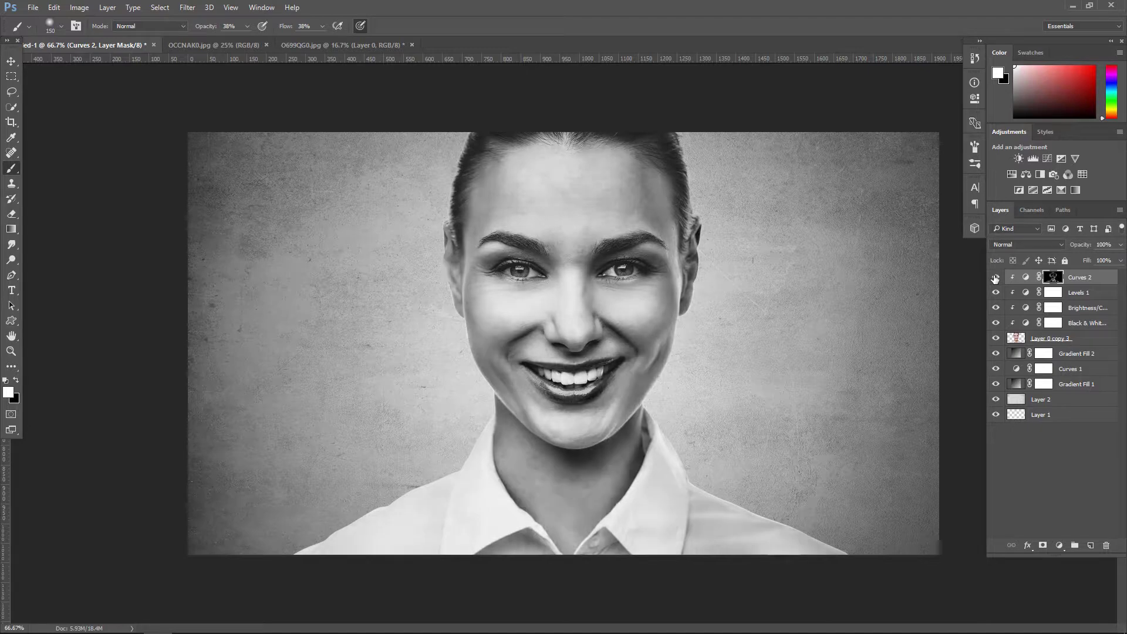
click(995, 277)
click(1059, 545)
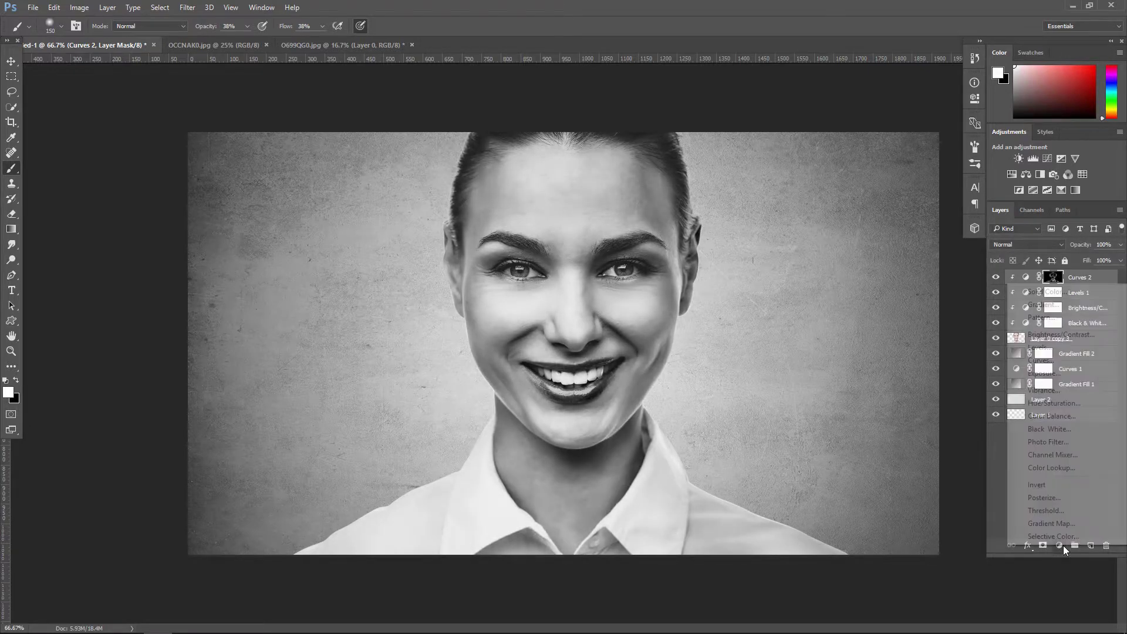
click(1051, 364)
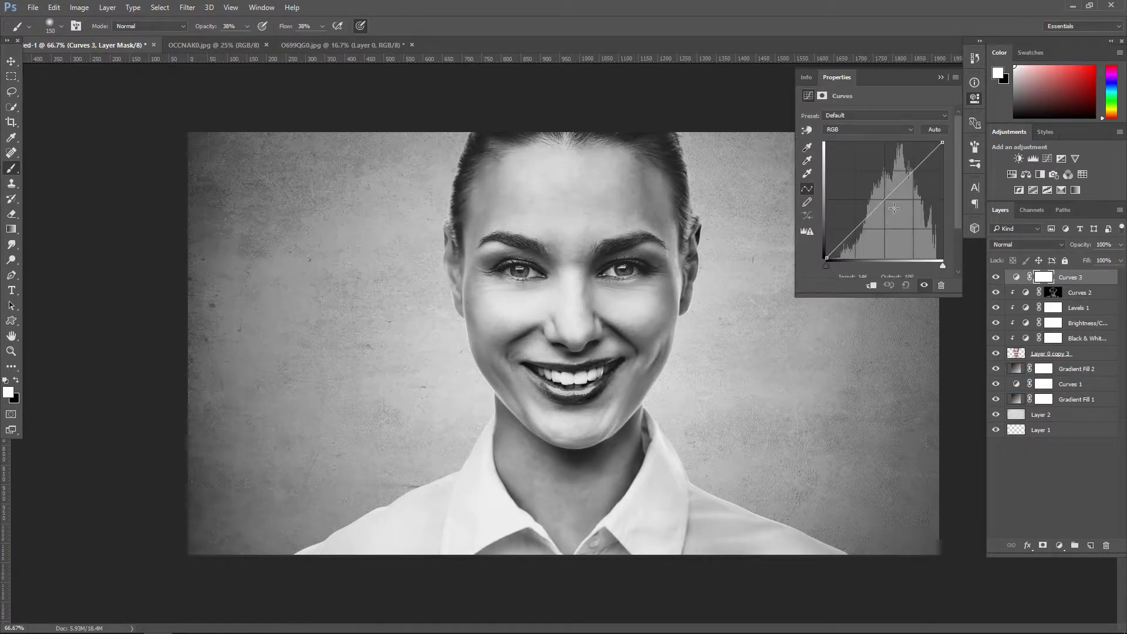
click(870, 287)
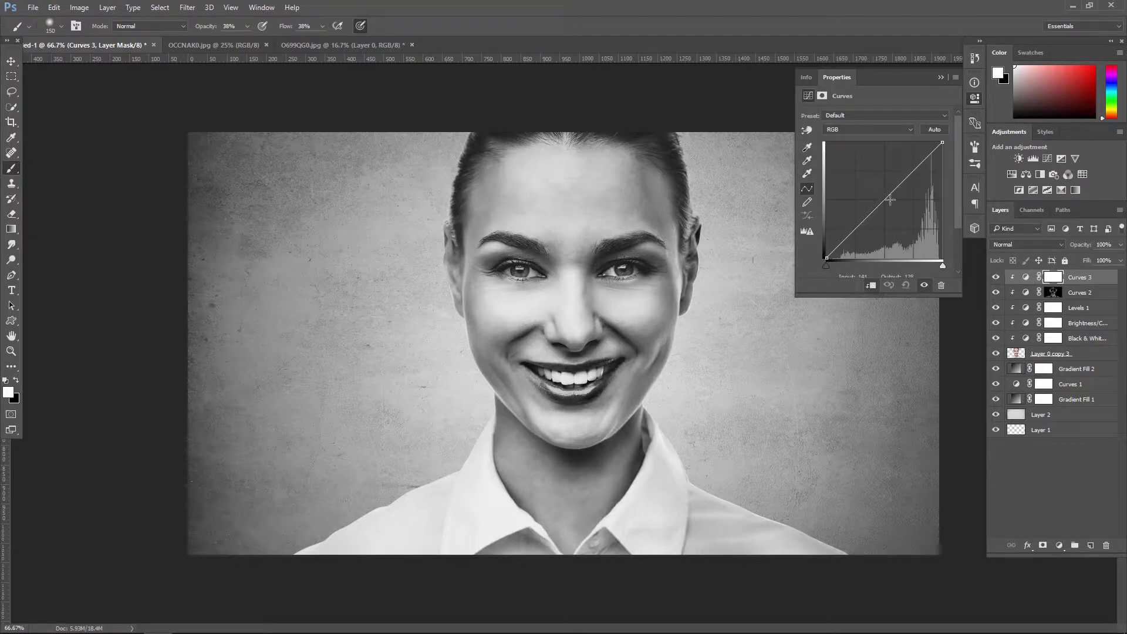
drag(890, 200, 899, 213)
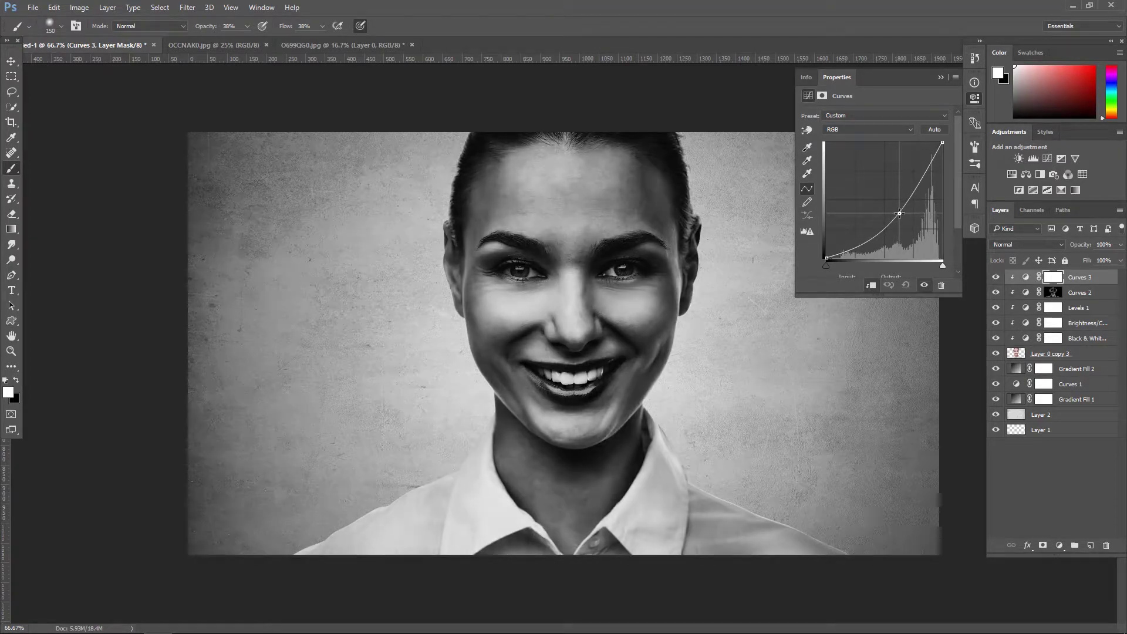
click(1054, 278)
click(911, 242)
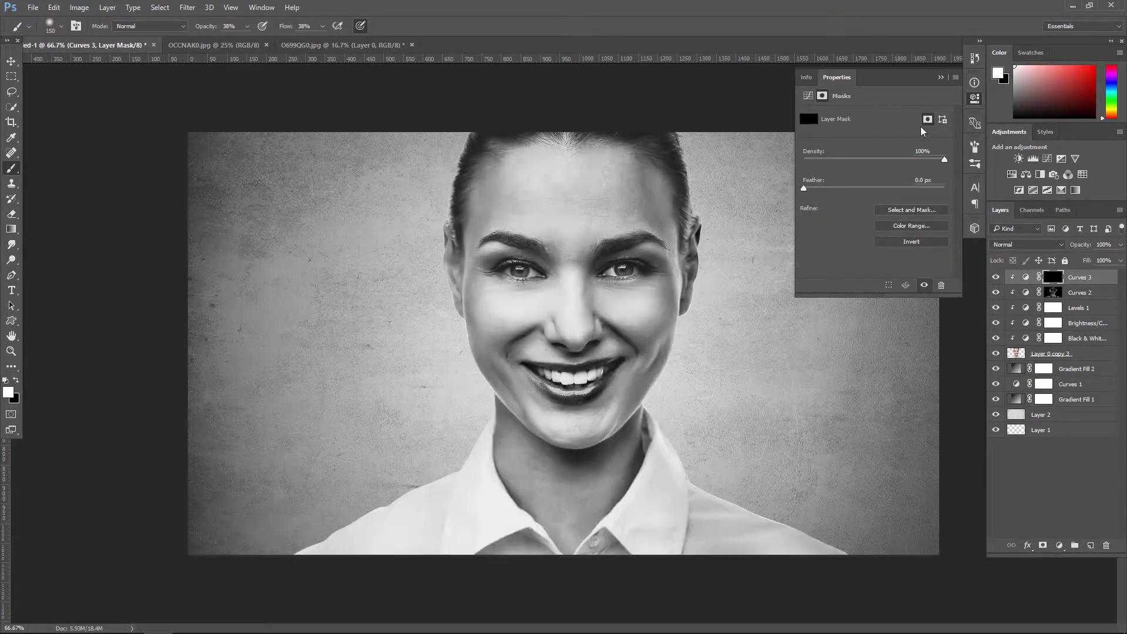
click(942, 77)
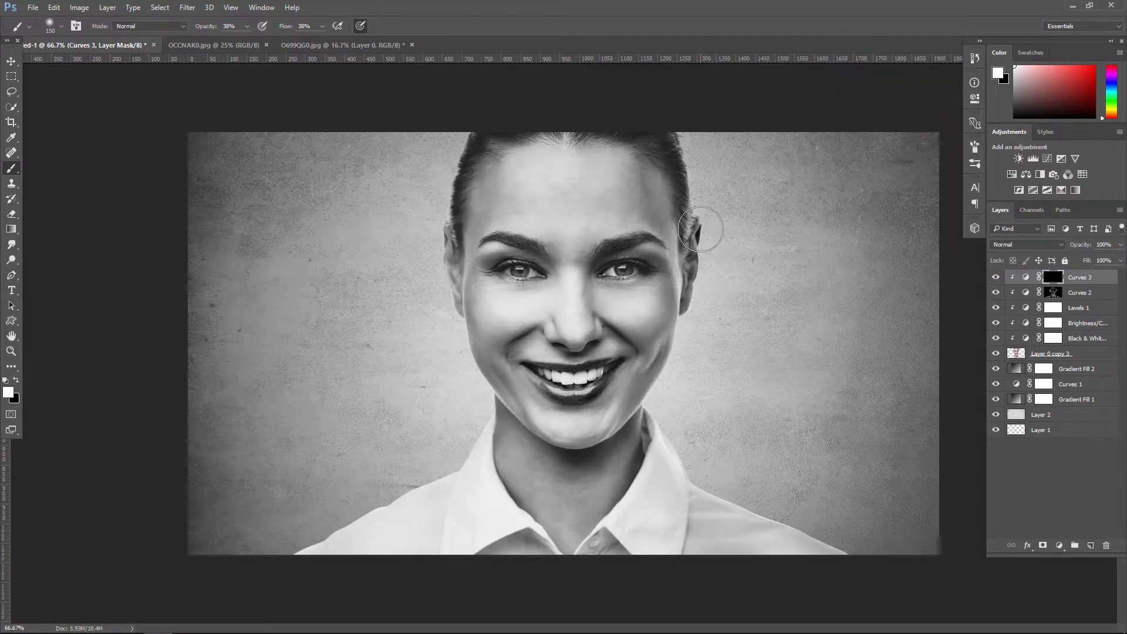
Step: Paint the Curves 3 mask to darken the top of the hair, the eyes and nose bridge
key(bracketright)
key(bracketright)
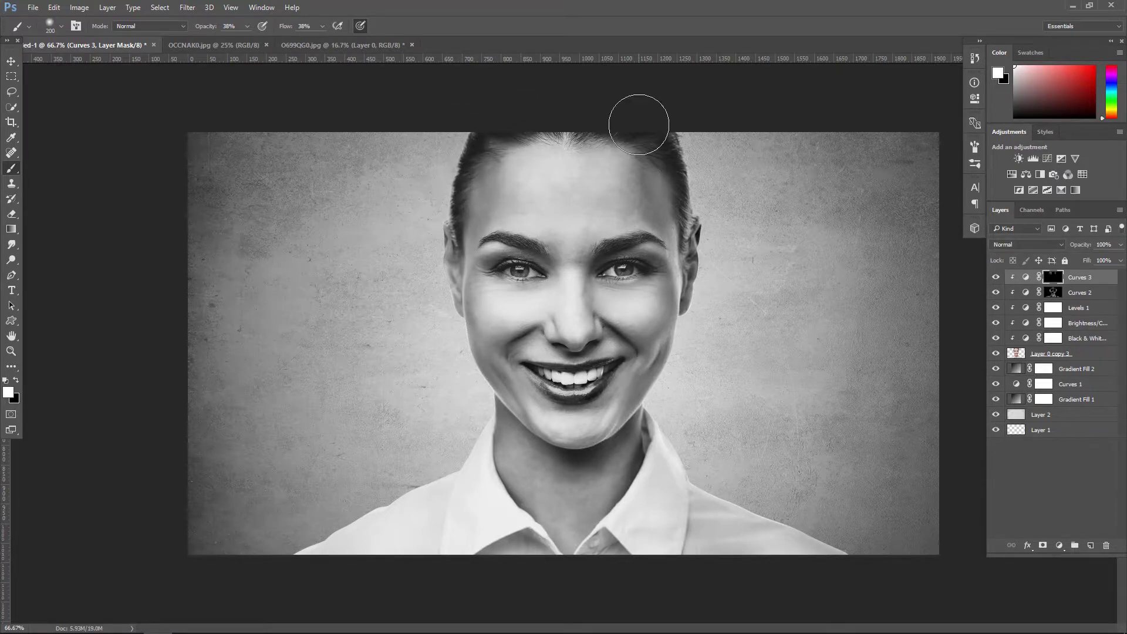
drag(639, 118, 698, 171)
drag(596, 105, 501, 106)
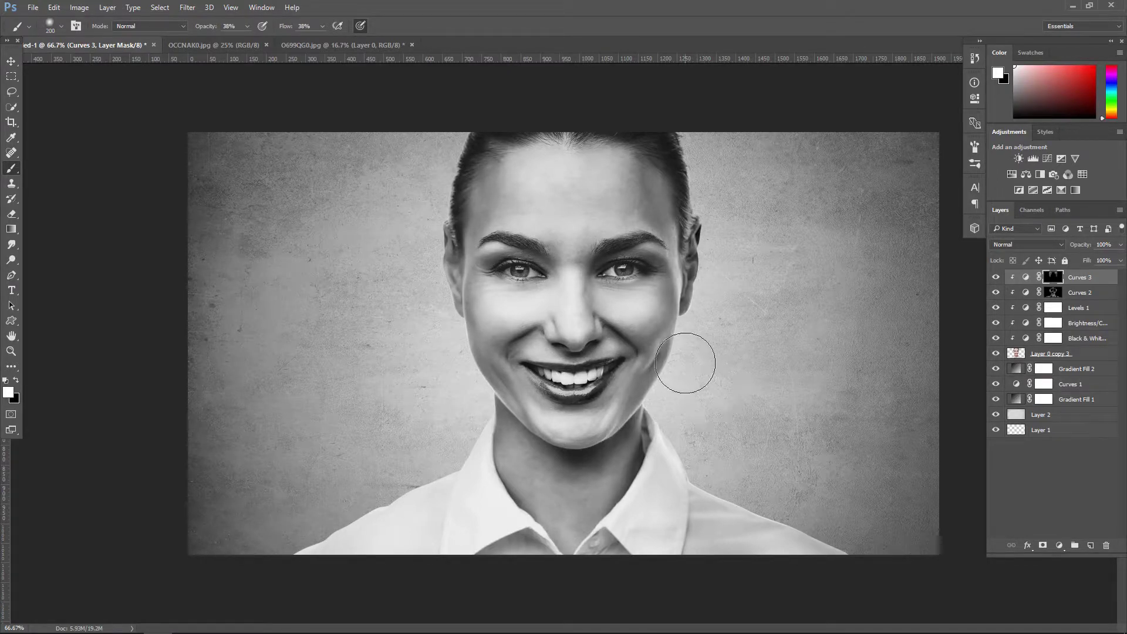
key(bracketleft)
key(bracketleft)
key(bracketleft)
key(bracketleft)
key(bracketleft)
key(bracketleft)
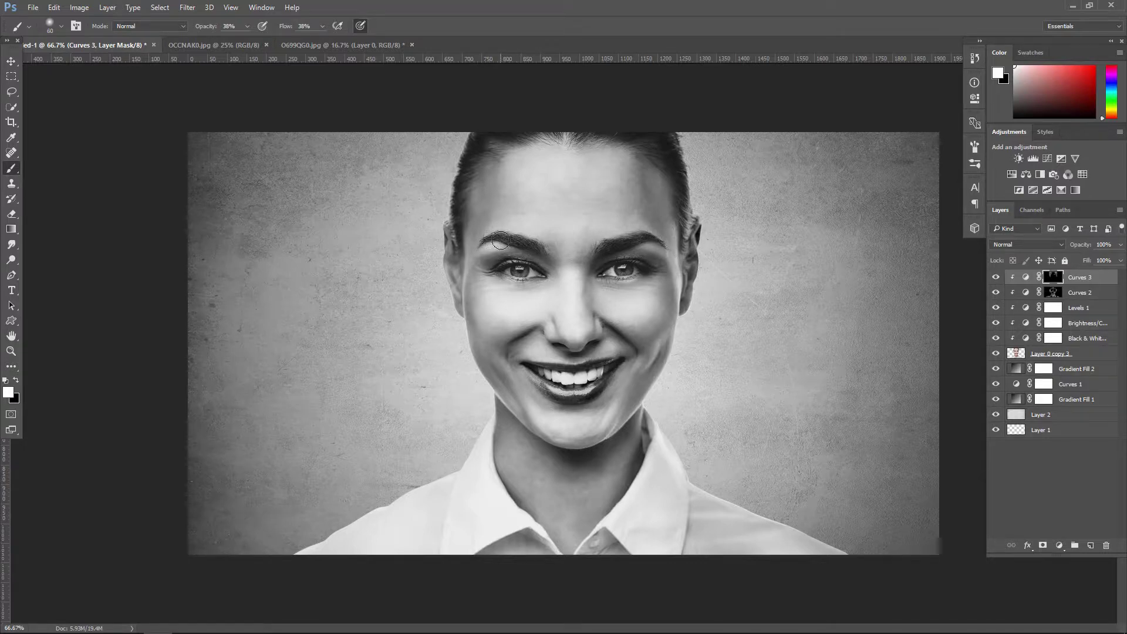
drag(520, 271, 522, 271)
drag(618, 269, 624, 269)
key(bracketleft)
key(bracketleft)
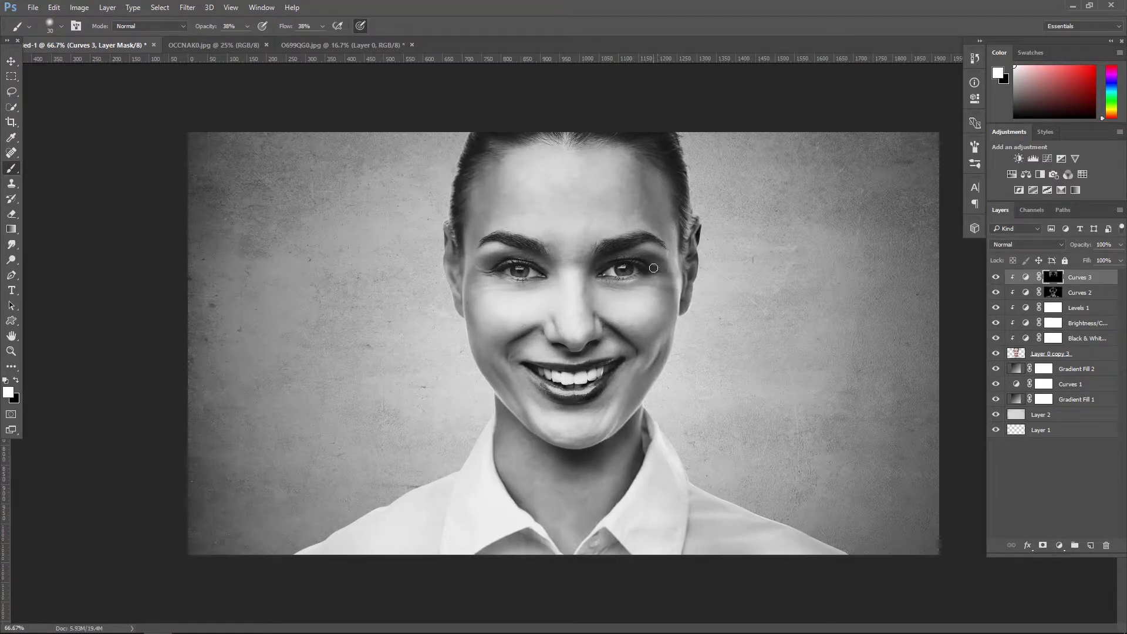
drag(589, 278, 600, 317)
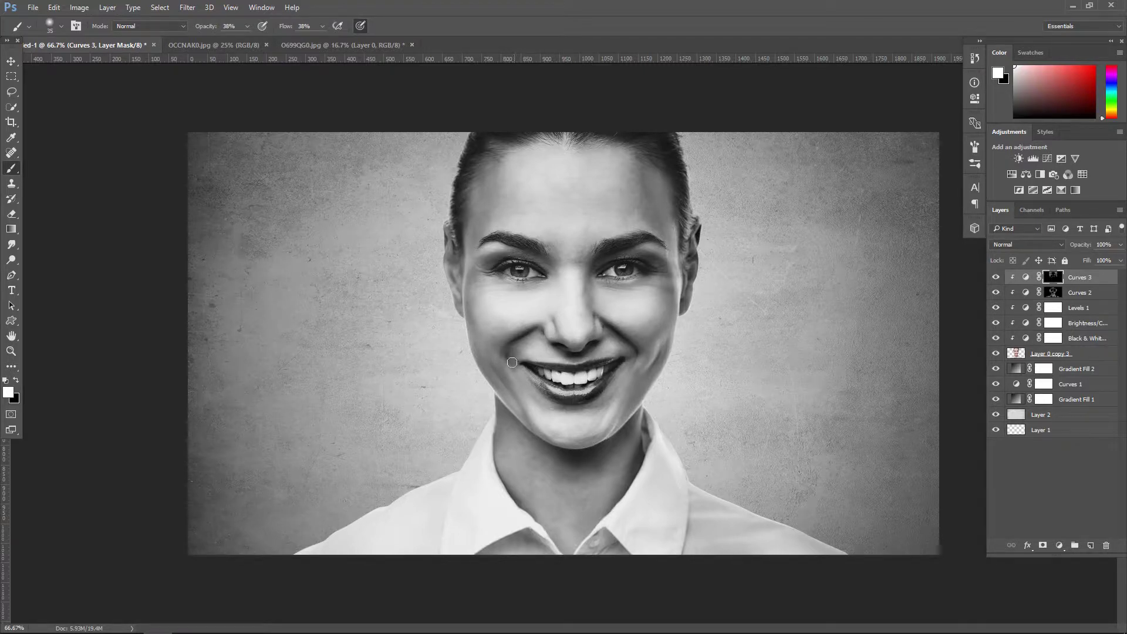
Step: Darken the chin, jawline and collar on the Curves 3 mask
mouse_move(495, 369)
mouse_down()
mouse_move(529, 420)
mouse_move(522, 413)
mouse_up()
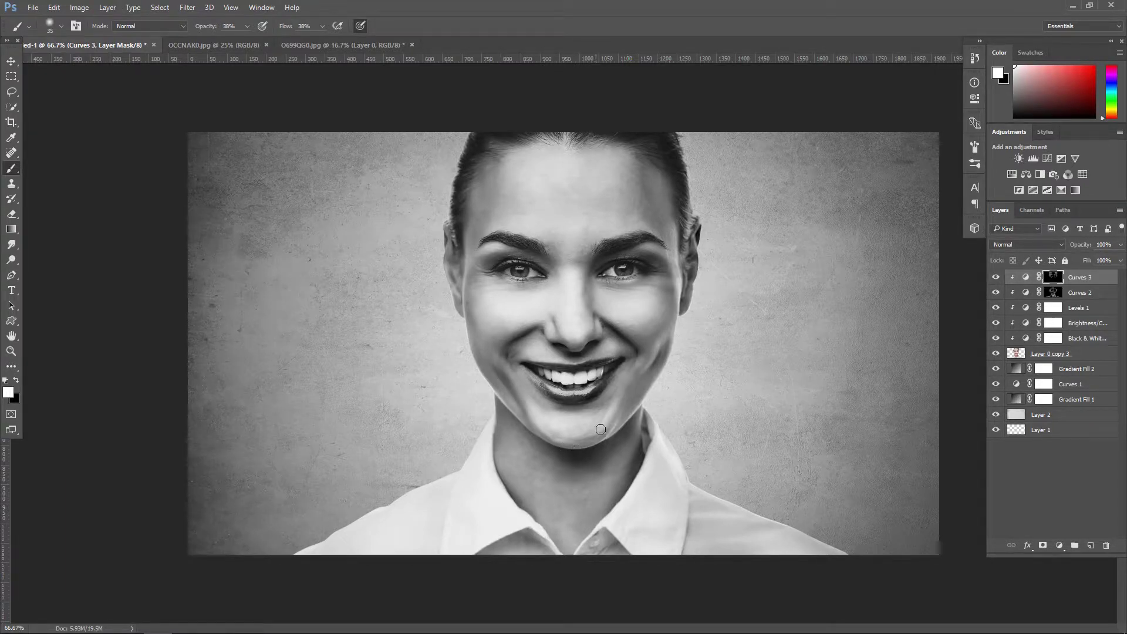
drag(614, 408, 579, 449)
drag(632, 423, 496, 411)
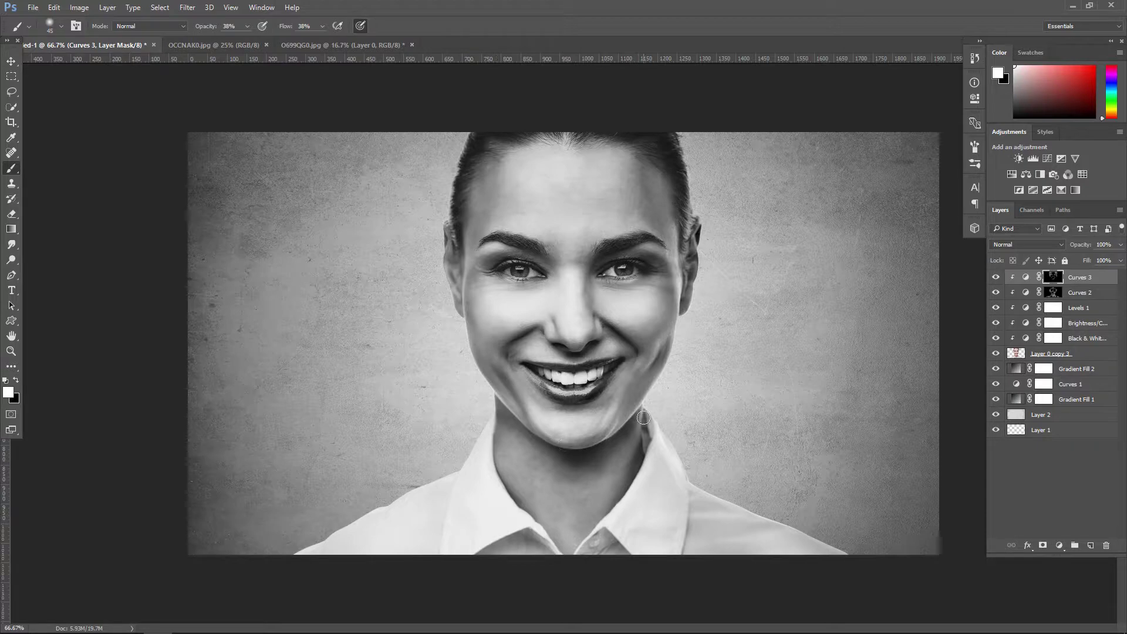
key(bracketright)
key(bracketright)
key(bracketright)
key(bracketleft)
key(bracketleft)
key(bracketleft)
key(bracketleft)
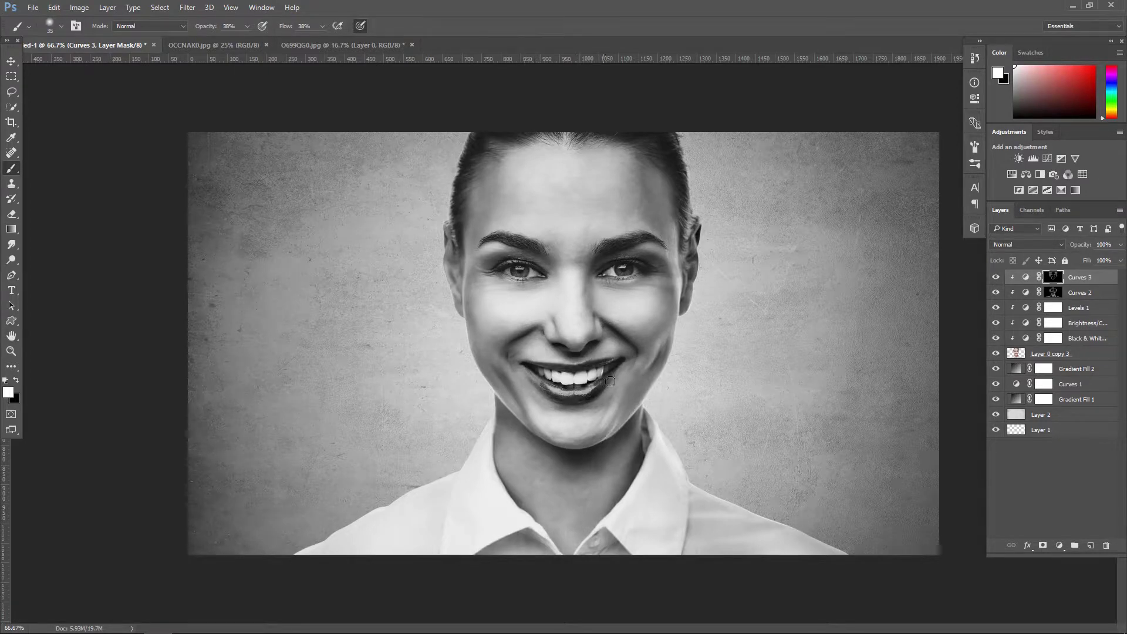
key(bracketleft)
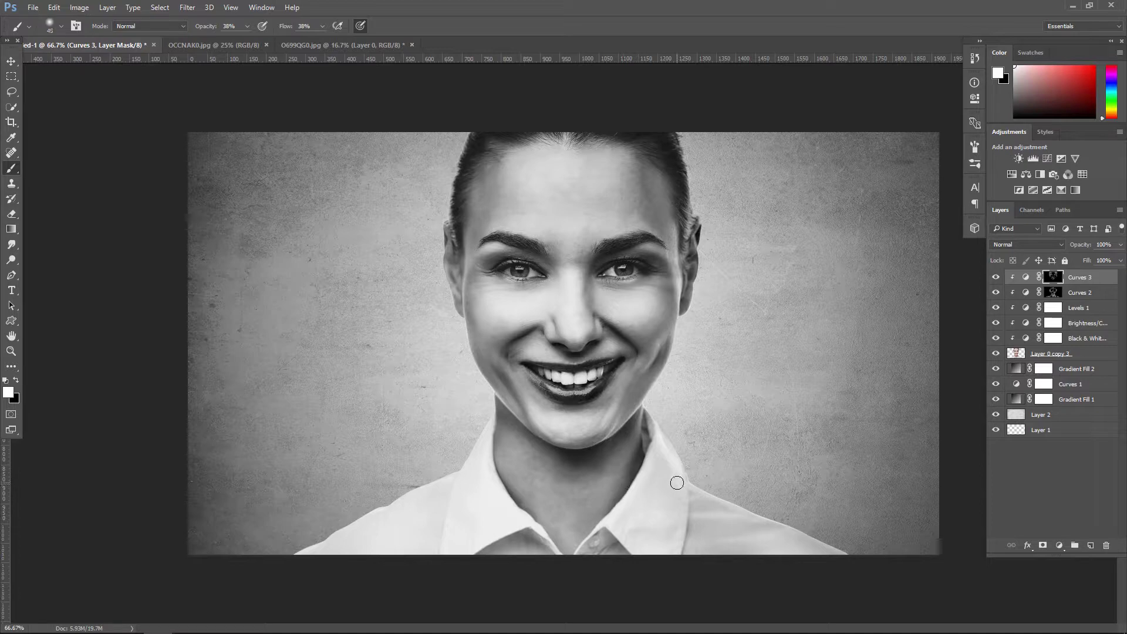
key(bracketright)
key(bracketright)
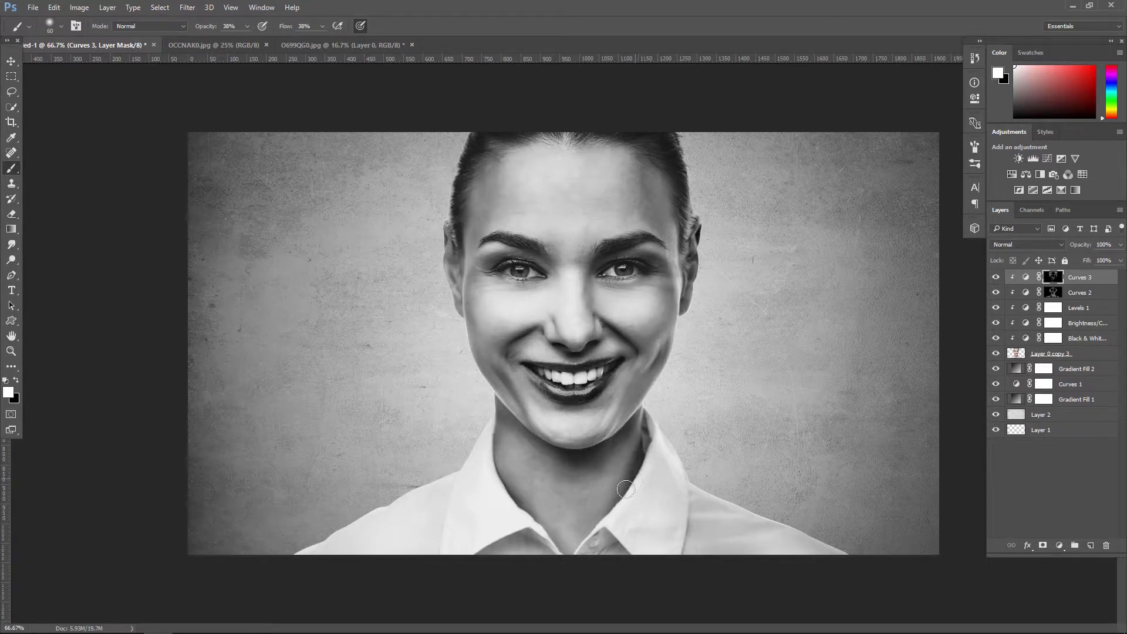
drag(496, 547, 615, 543)
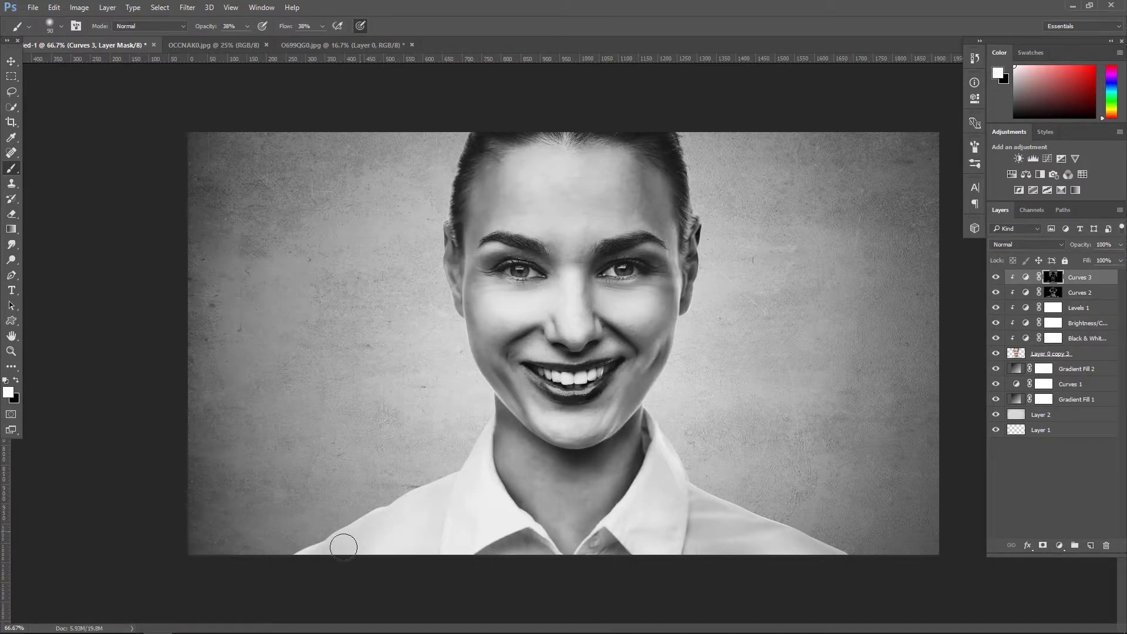
key(bracketright)
key(bracketright)
key(bracketright)
mouse_move(751, 556)
mouse_down()
mouse_move(692, 483)
mouse_move(666, 548)
mouse_move(686, 586)
mouse_move(791, 551)
mouse_up()
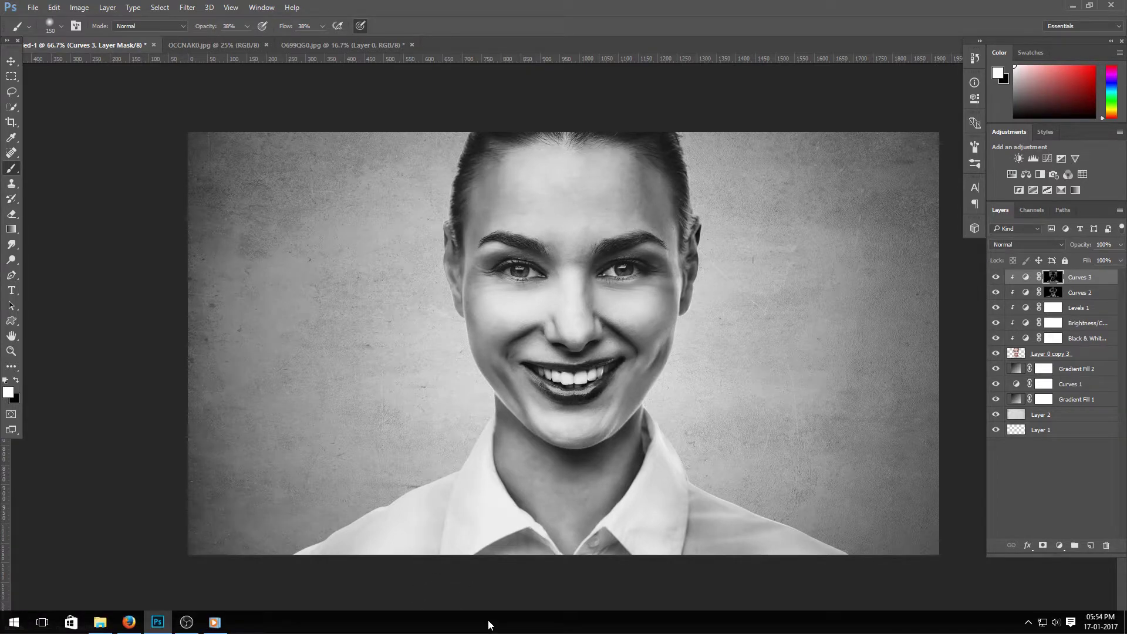
Step: Compare Curves 3 on and off, then lower its opacity to 85%
key(v)
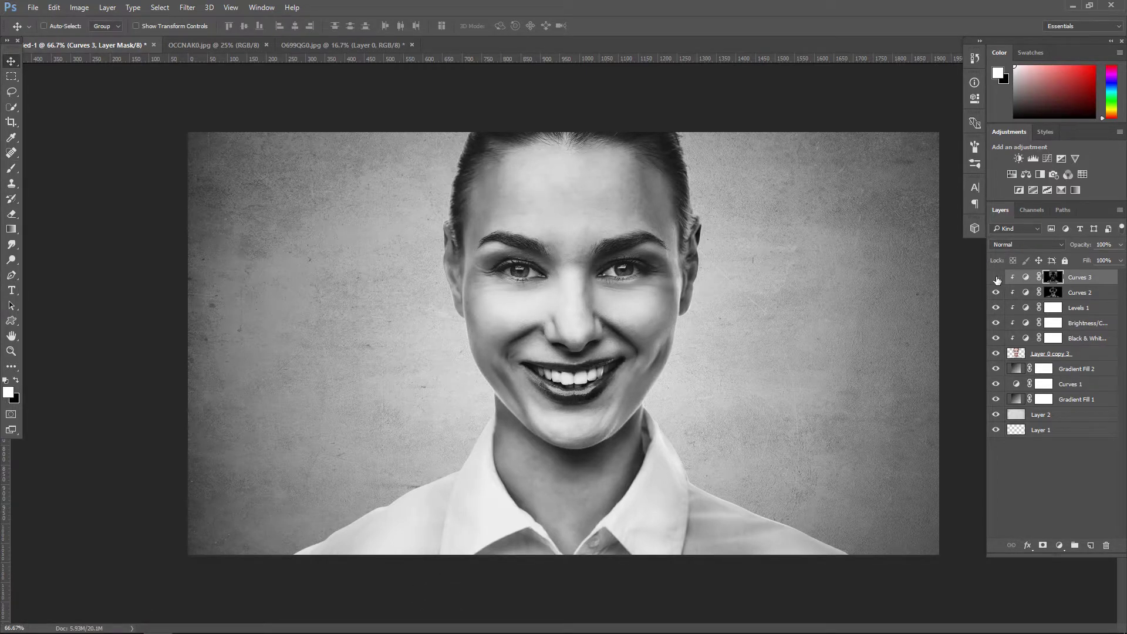
click(996, 279)
click(996, 279)
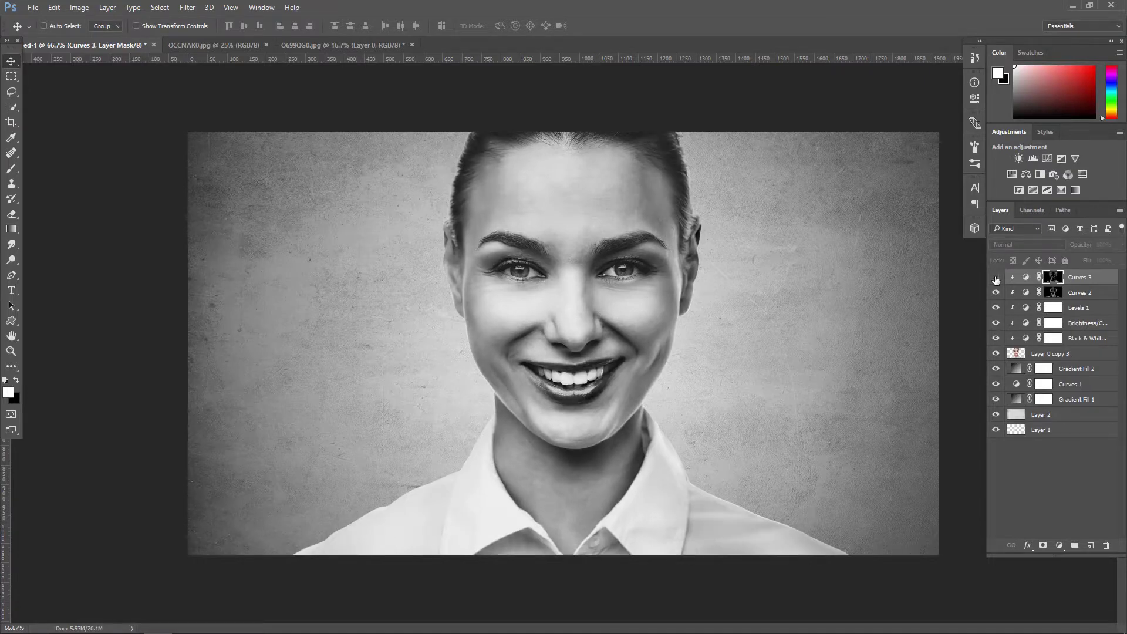
click(996, 278)
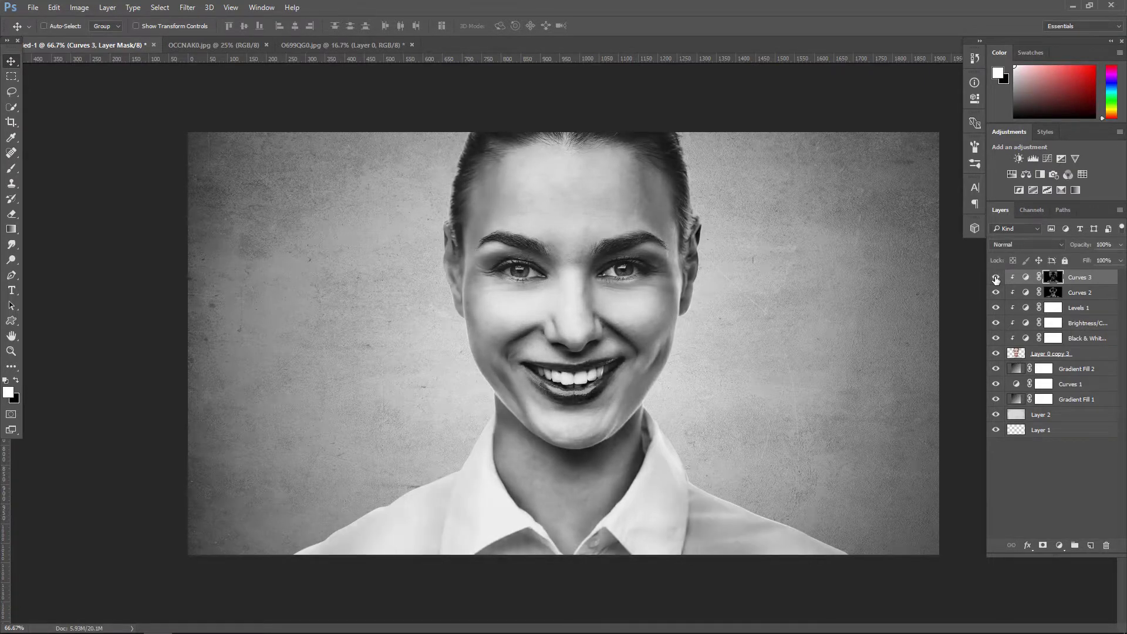
click(1121, 244)
drag(1119, 260, 1113, 263)
click(996, 278)
click(1093, 282)
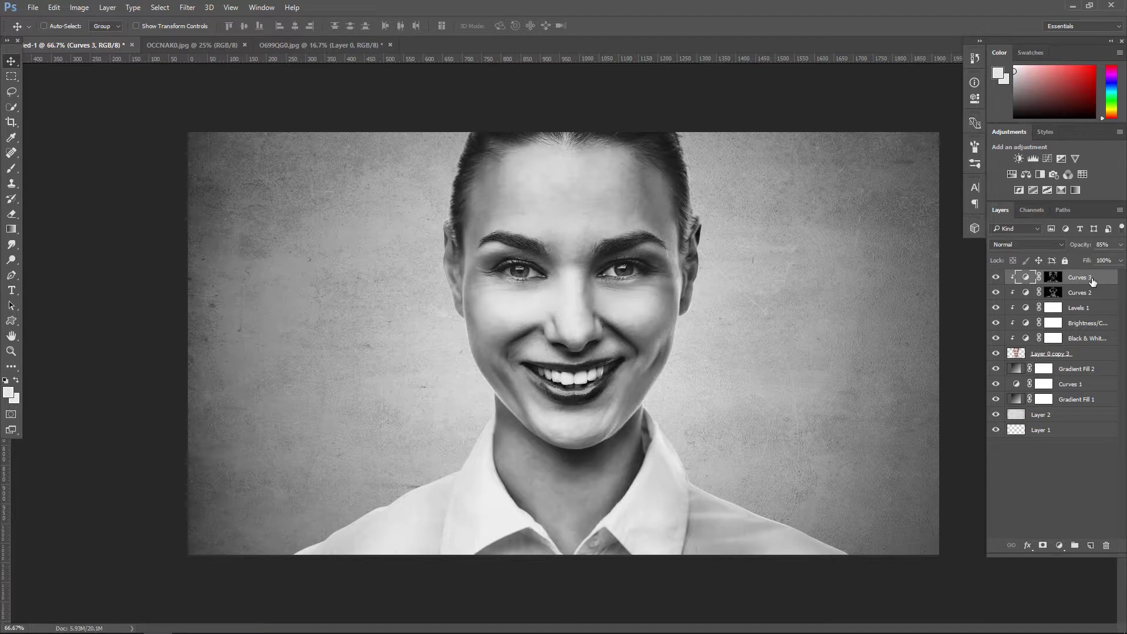
Step: Hide the gradient fill and Curves 1, stamp visible layers into Layer 3, and duplicate it
drag(996, 369, 996, 430)
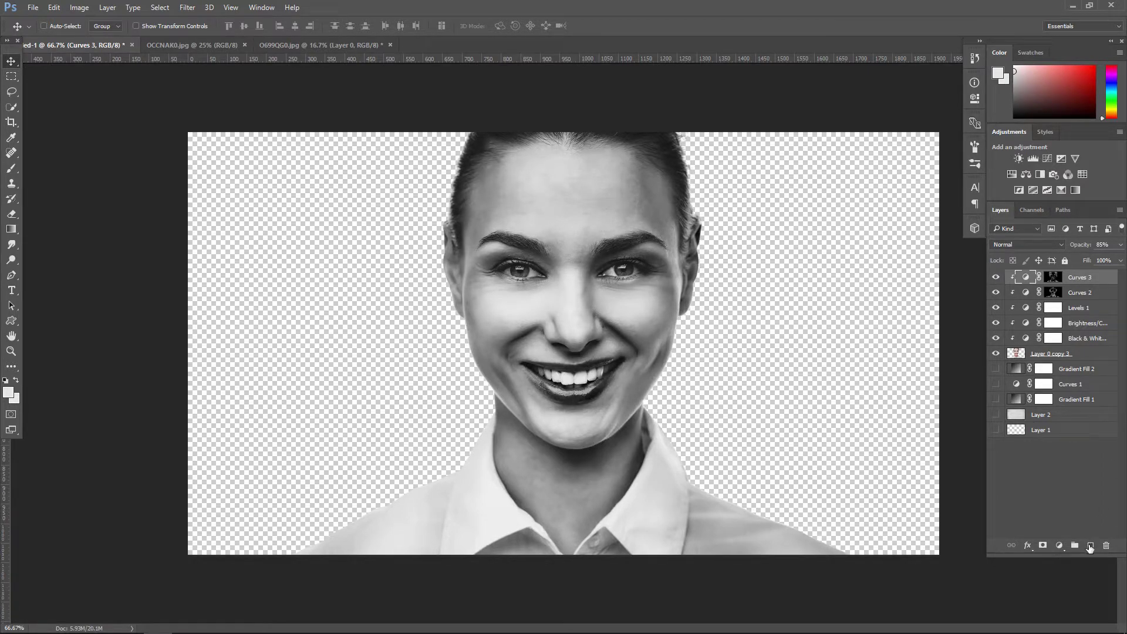
key(shift+ctrl+alt+e)
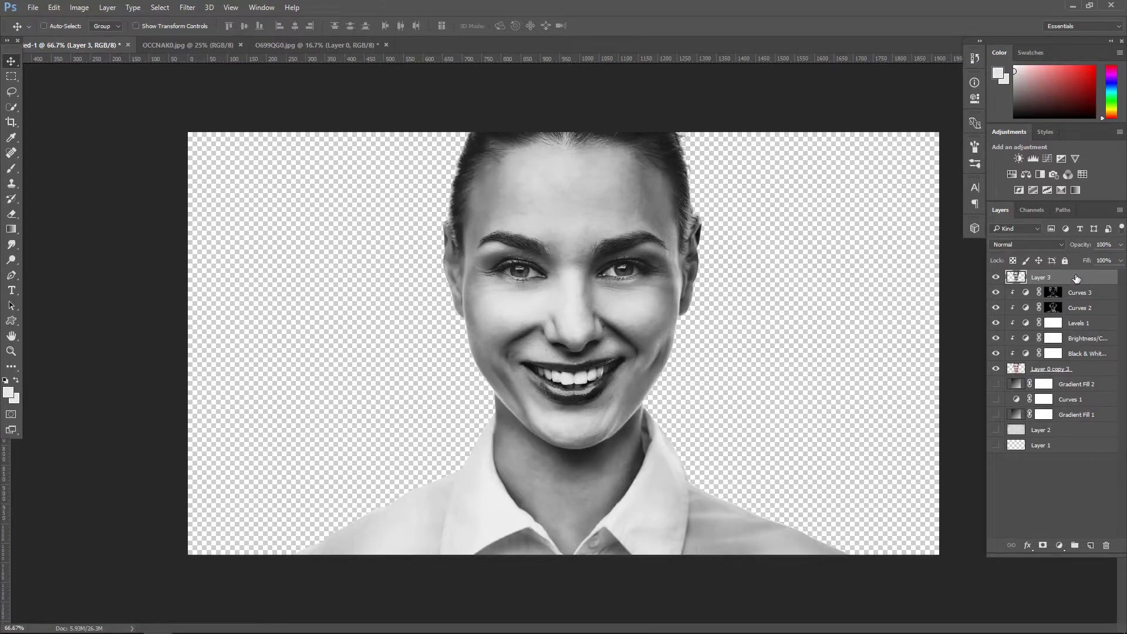
drag(1075, 277, 1090, 543)
drag(995, 400, 995, 460)
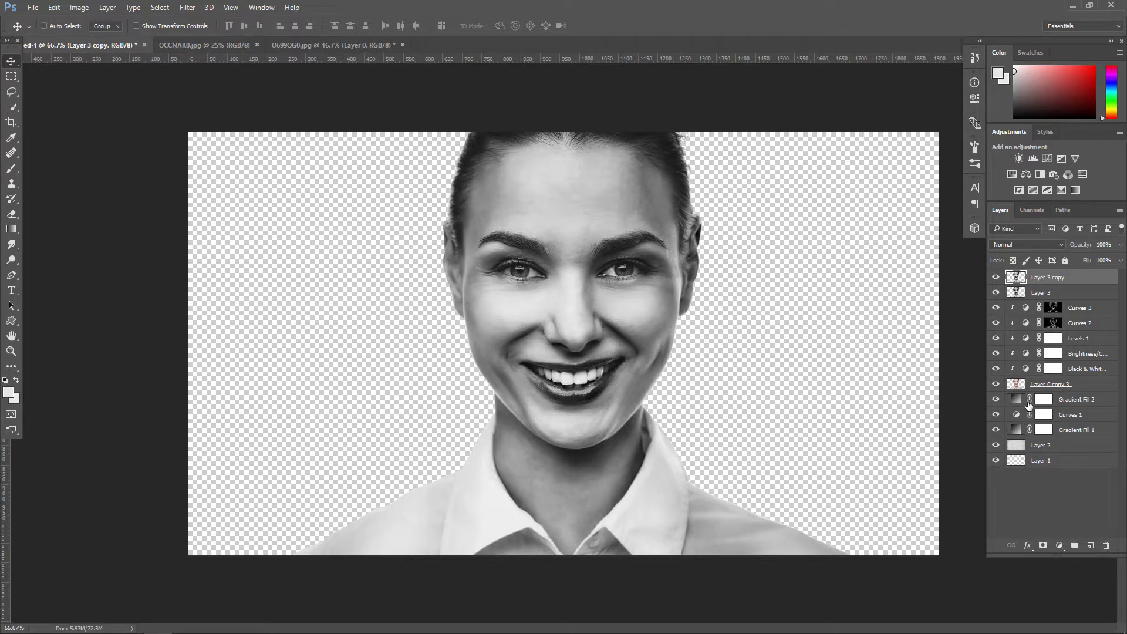
Step: Group Curves 3 through Layer 0 copy 3 into Group 1 and hide the group
click(1078, 385)
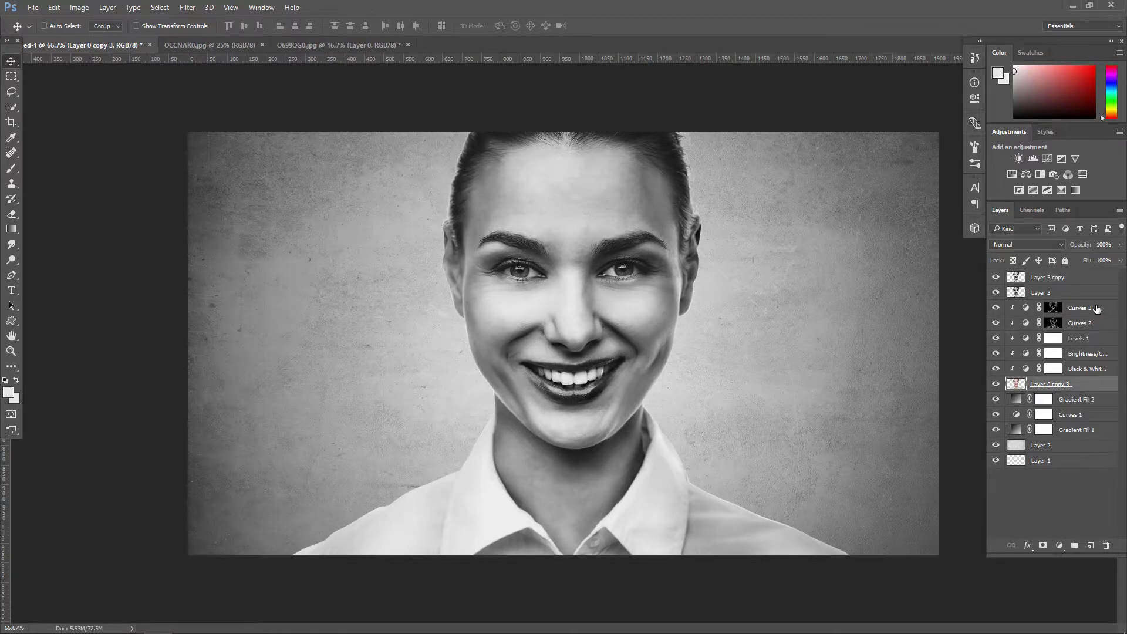
shift+click(1097, 309)
click(1074, 543)
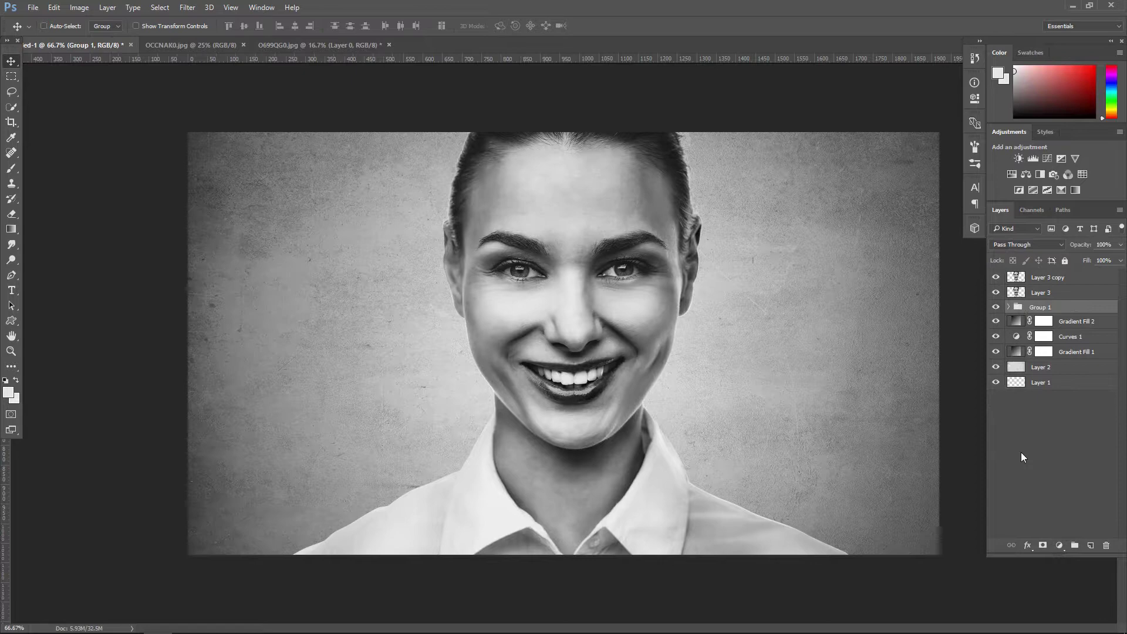
click(996, 307)
Step: Set Layer 3 copy's blend mode to Soft Light
click(1077, 281)
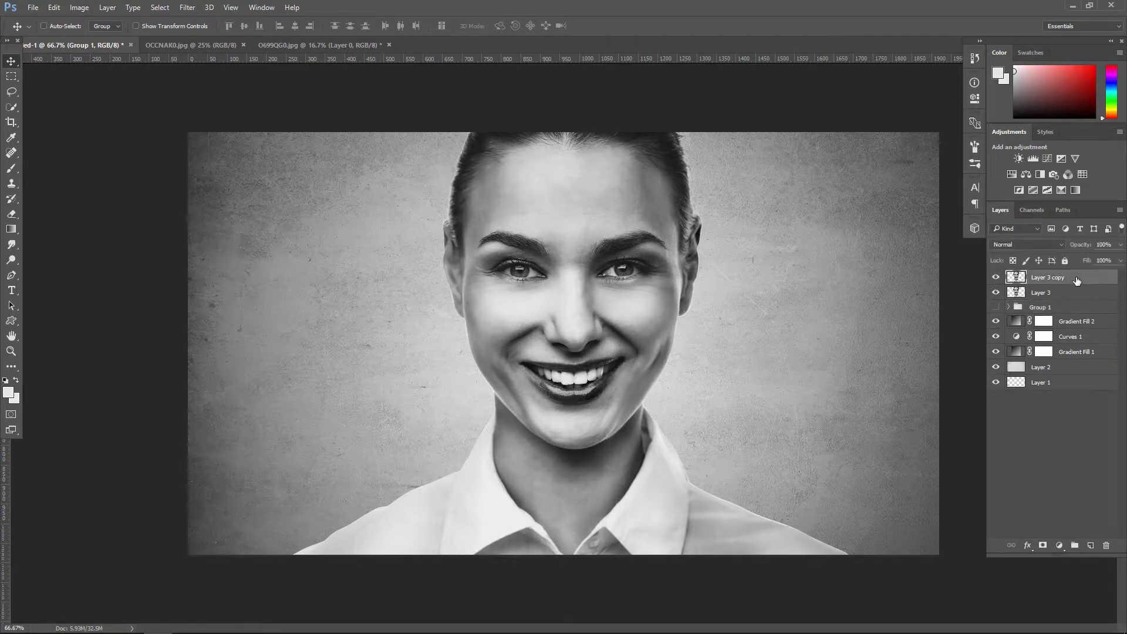
click(1013, 245)
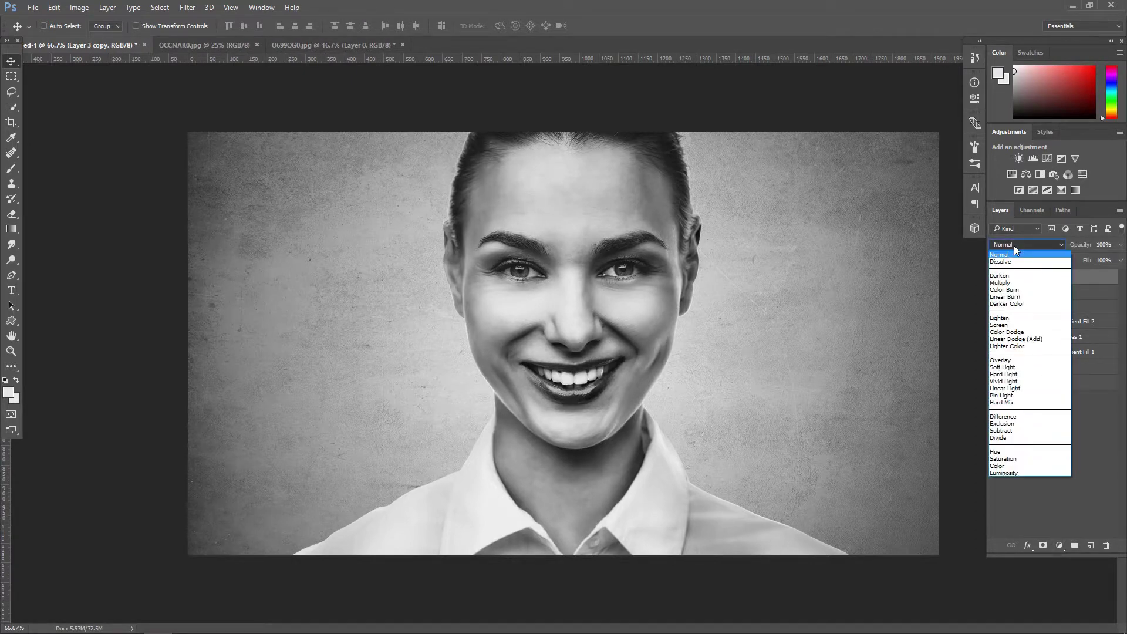
click(1018, 368)
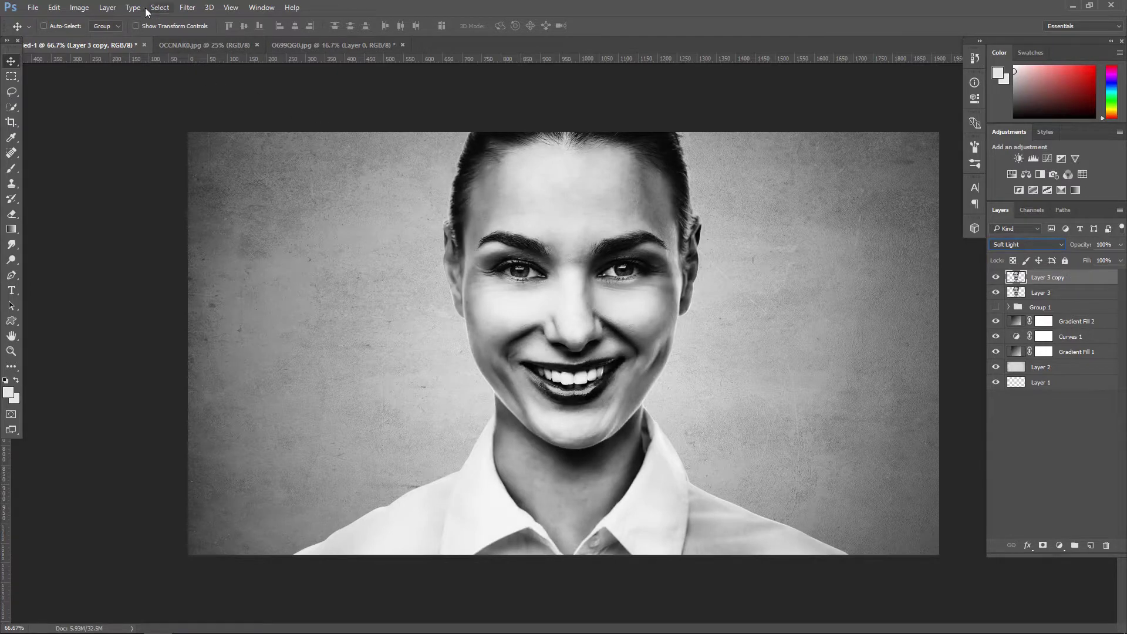
Step: Apply a High Pass filter with a 20.8 px radius to Layer 3 copy
click(187, 8)
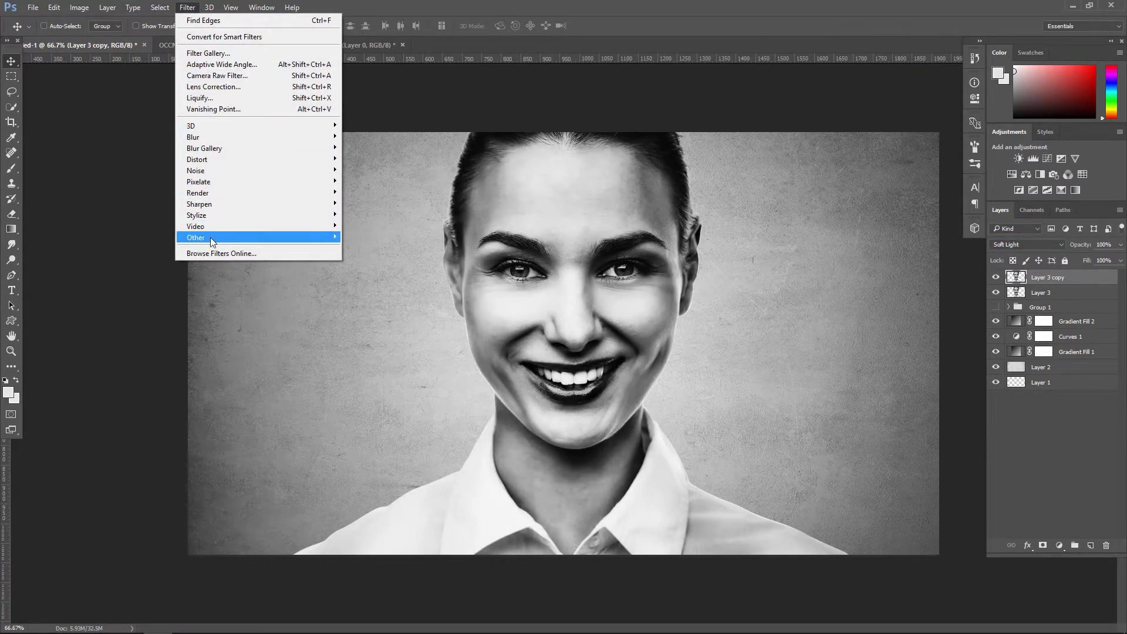
mouse_move(195, 237)
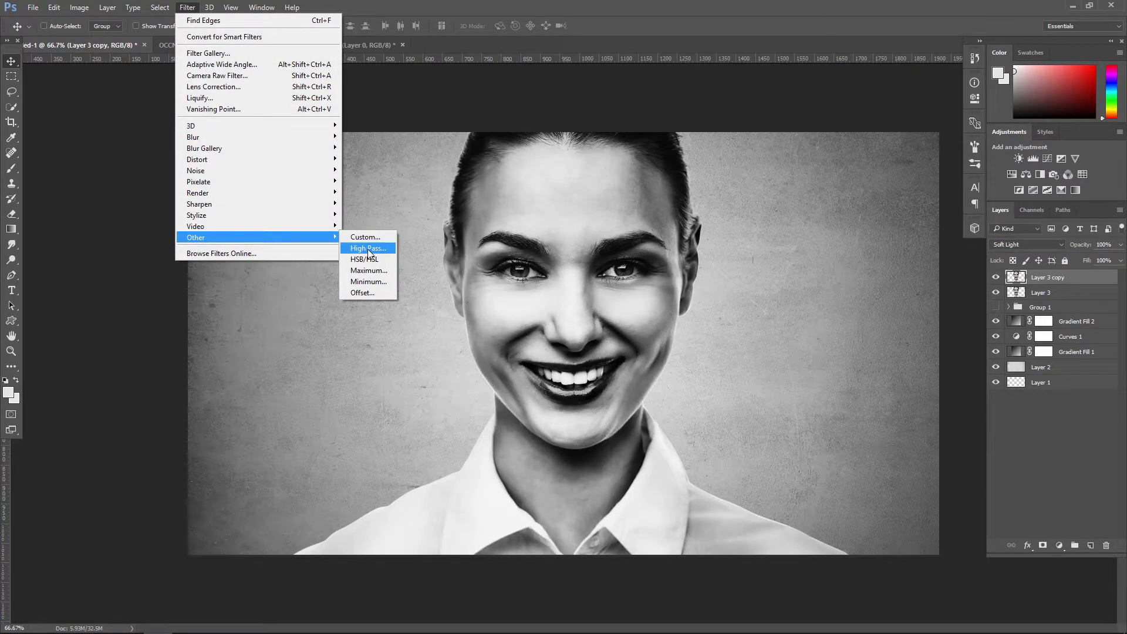
click(368, 249)
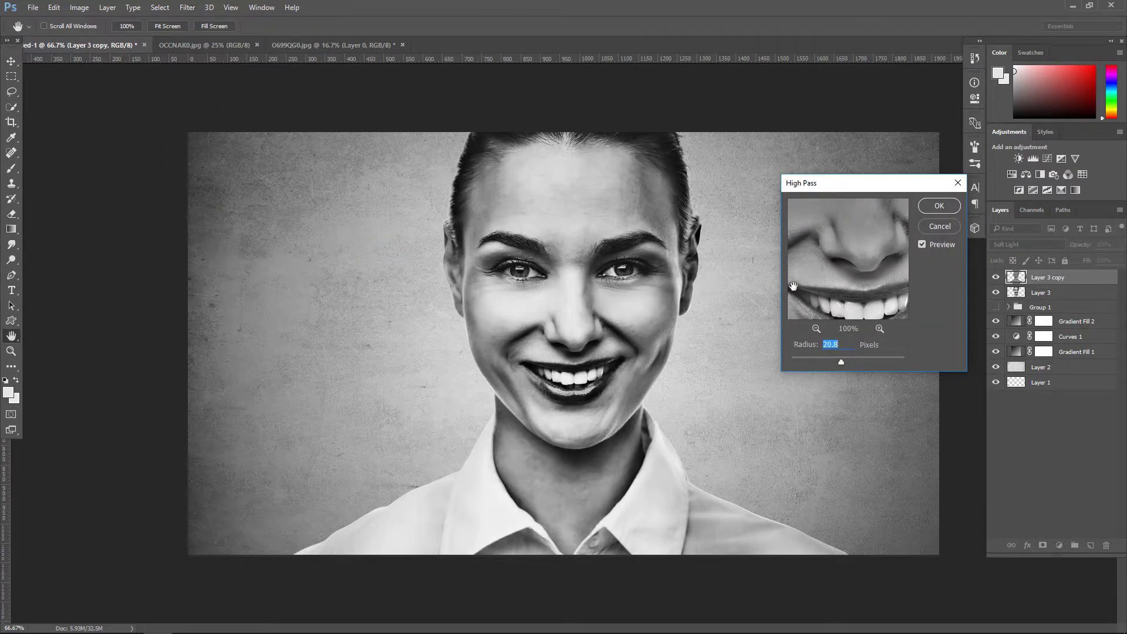
click(948, 206)
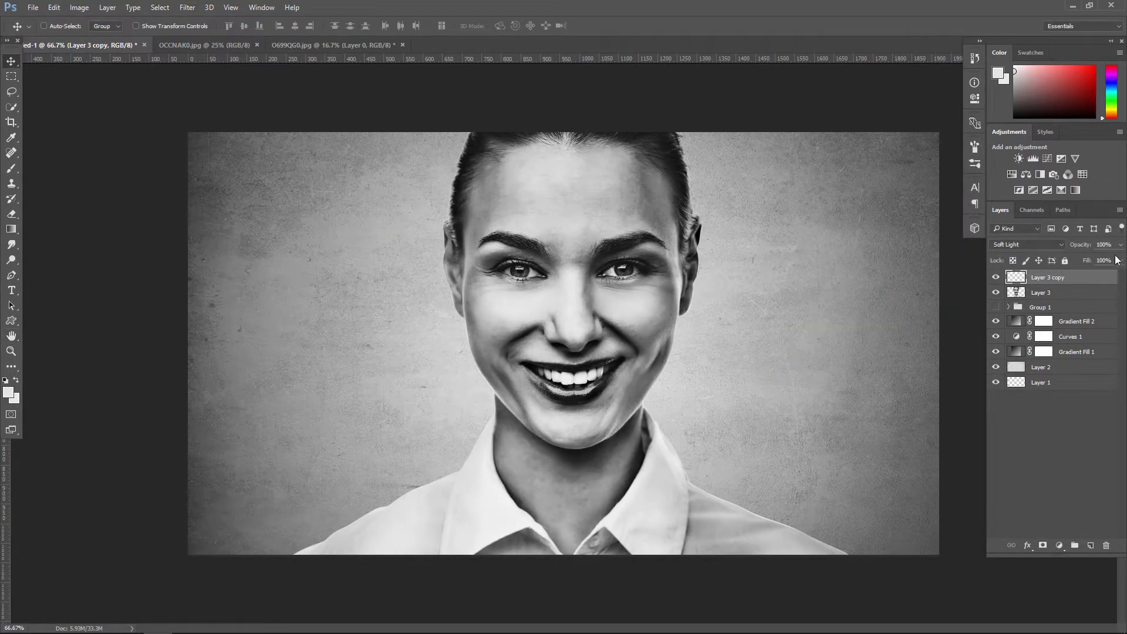
Step: Lower Layer 3 copy to 50% opacity and compare it on and off
click(1121, 245)
drag(1119, 262, 1110, 262)
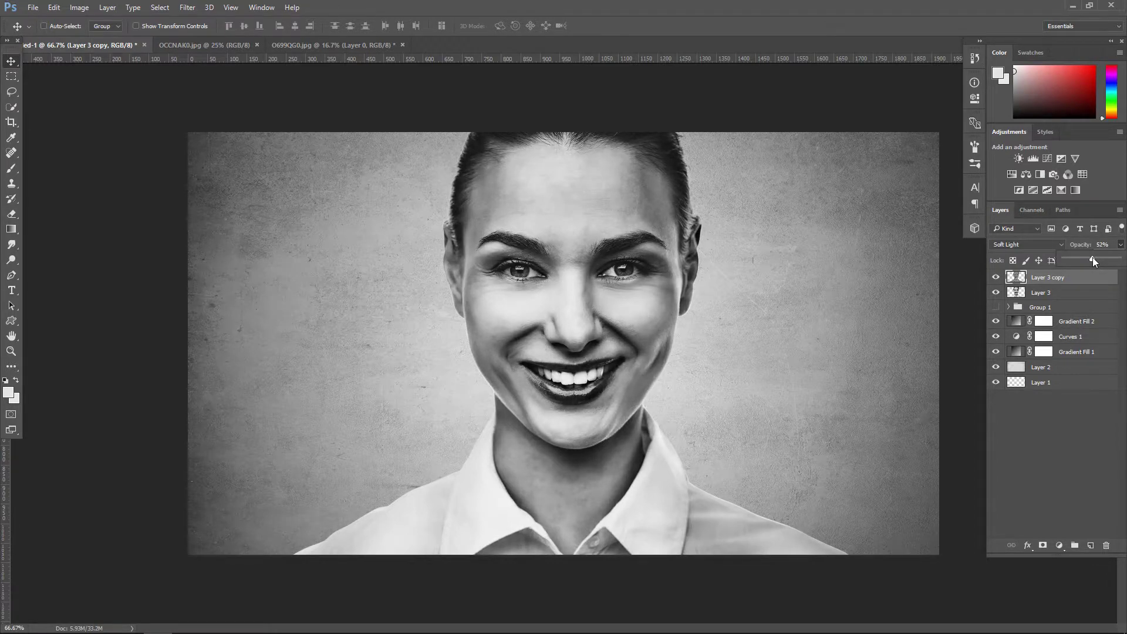
click(998, 279)
click(998, 279)
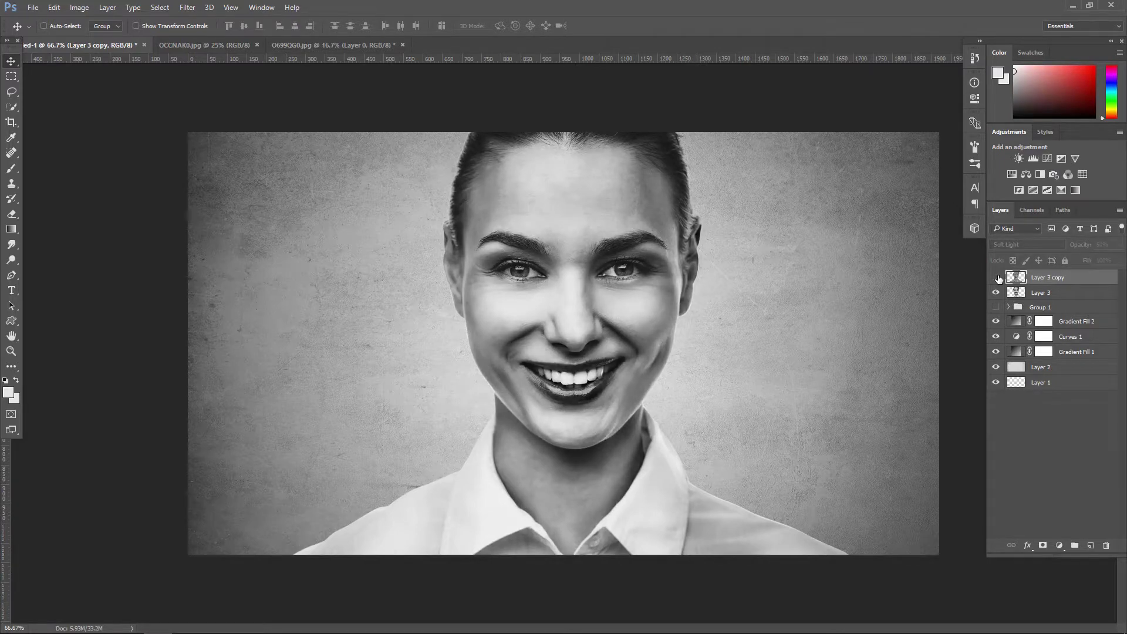
click(996, 278)
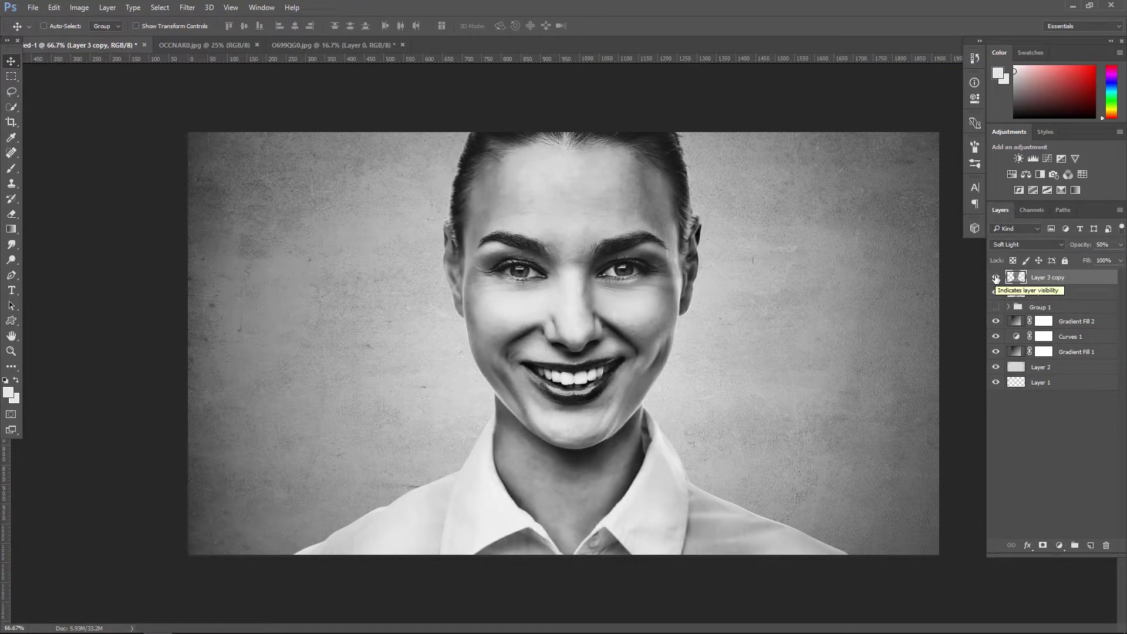
Step: Stamp the visible image into a new Layer 4 and hide Layer 3 and its copy
key(ctrl+shift+alt+e)
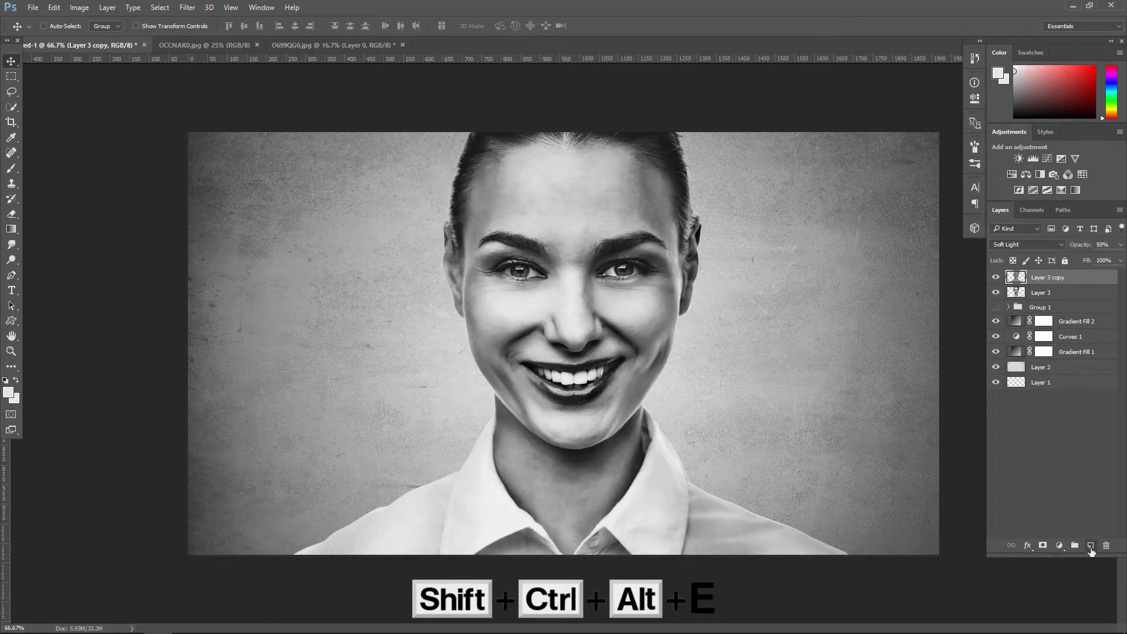
key(ctrl+shift+alt+e)
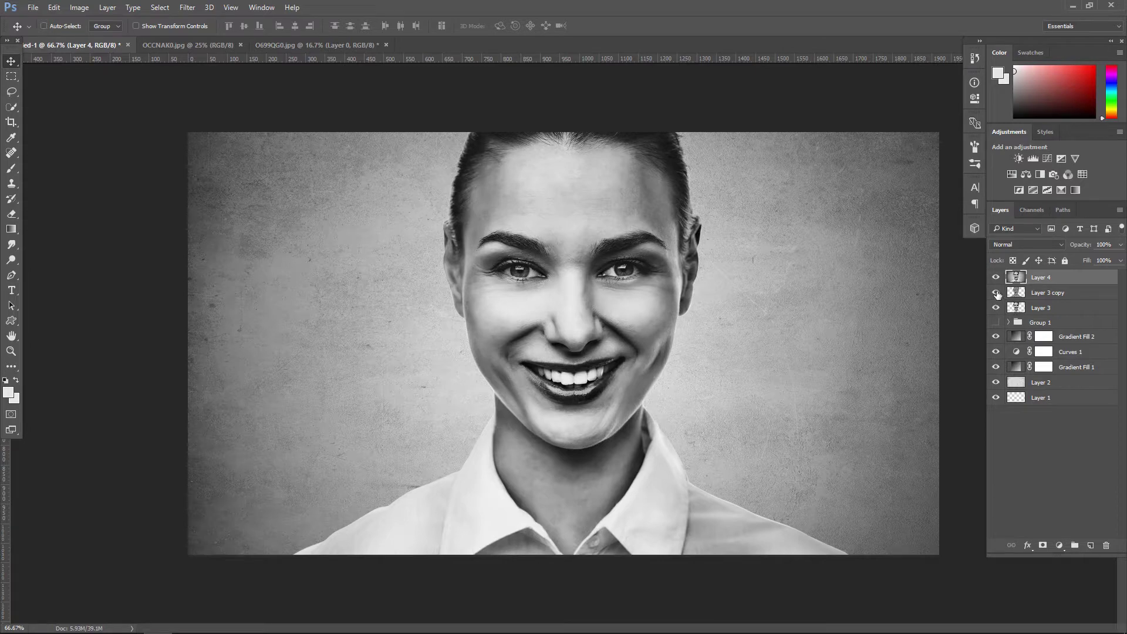
drag(996, 292, 994, 399)
Step: Collect every layer below Layer 4 into Group 2, then reselect Layer 4
key(alt+bracketleft)
shift+click(1080, 399)
drag(1080, 399, 1075, 543)
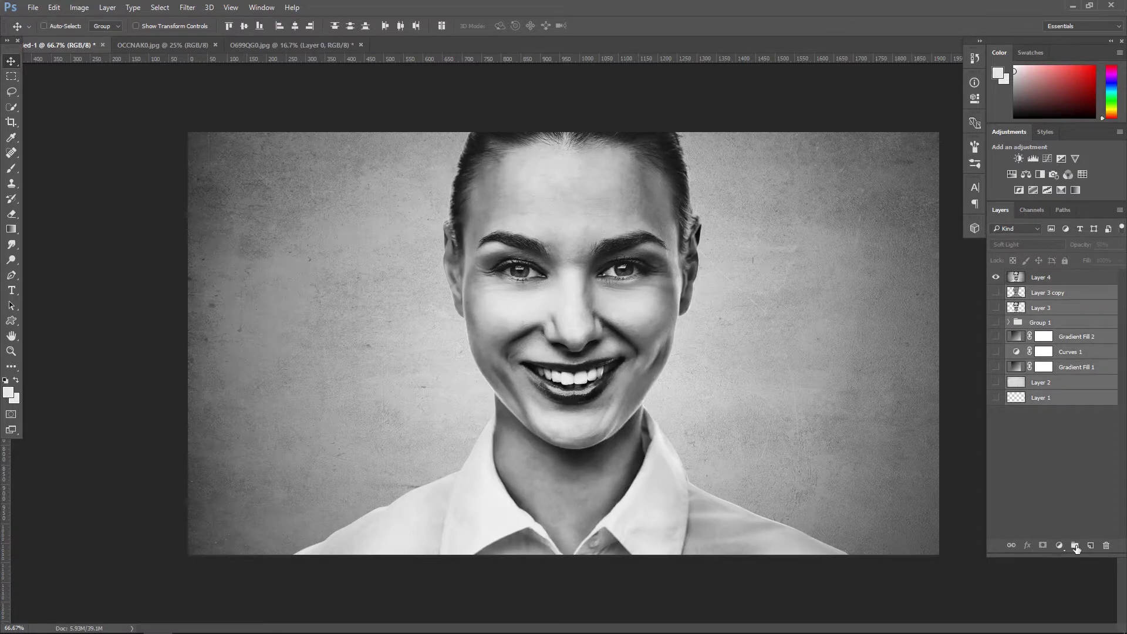
key(alt+bracketright)
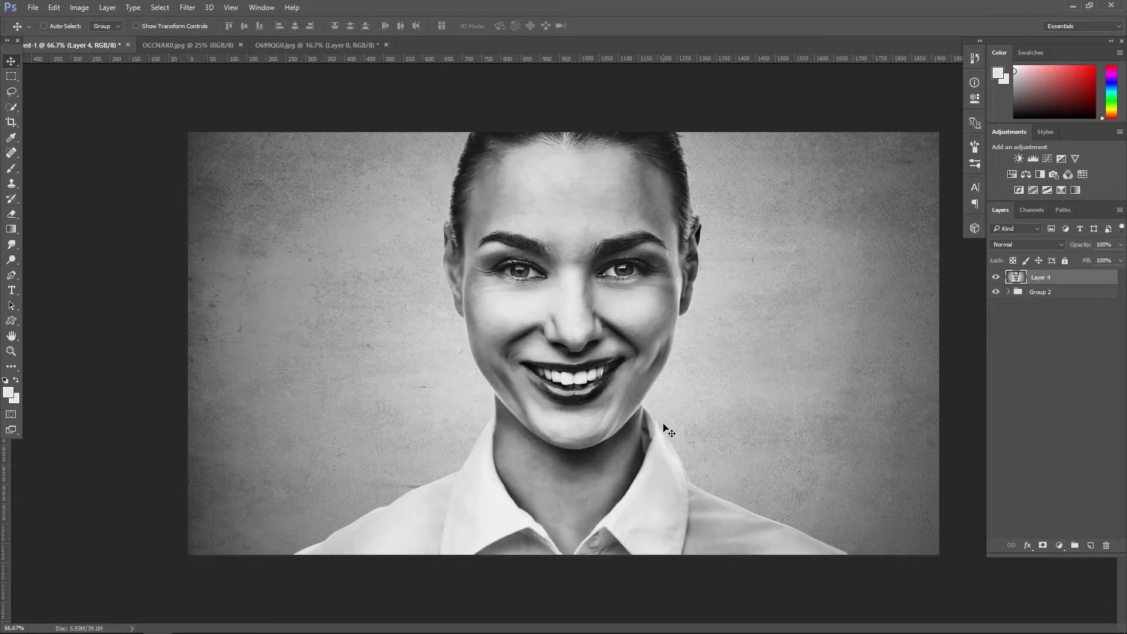
Step: Open Layer 4 in the Camera Raw Filter and raise Exposure to +0.35
click(187, 7)
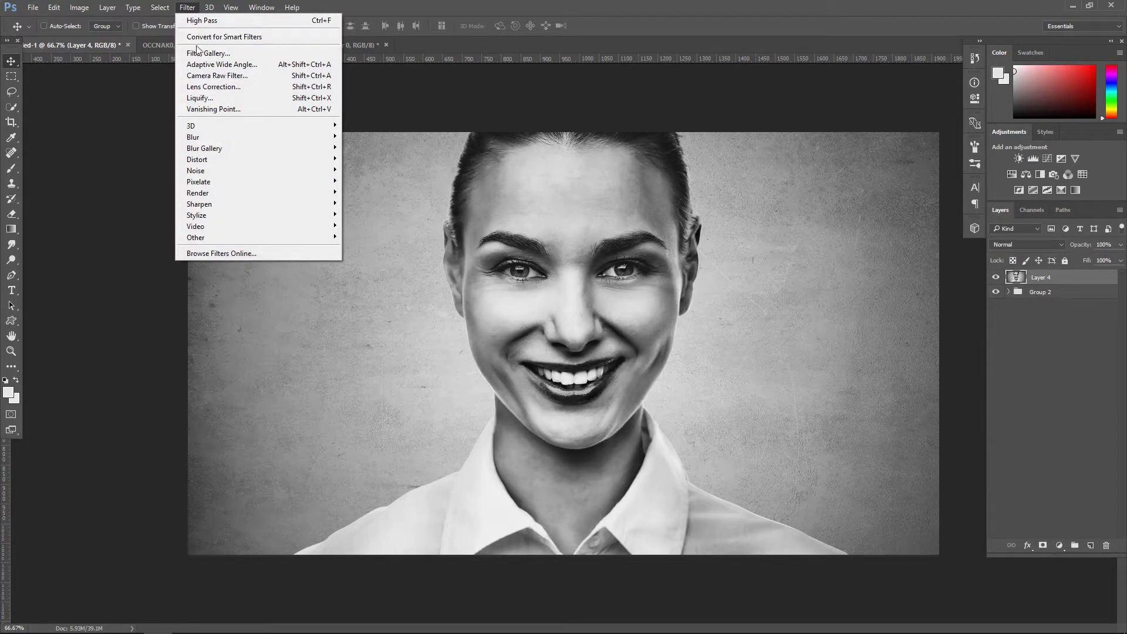
click(227, 76)
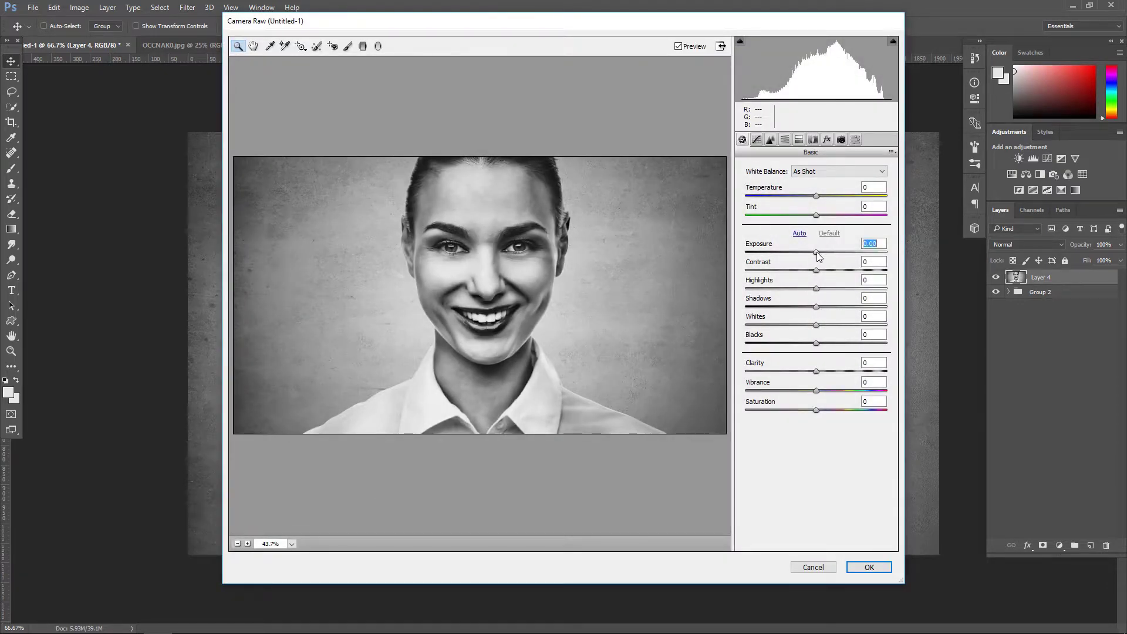
mouse_move(816, 252)
mouse_down()
mouse_move(840, 325)
mouse_move(832, 371)
mouse_up()
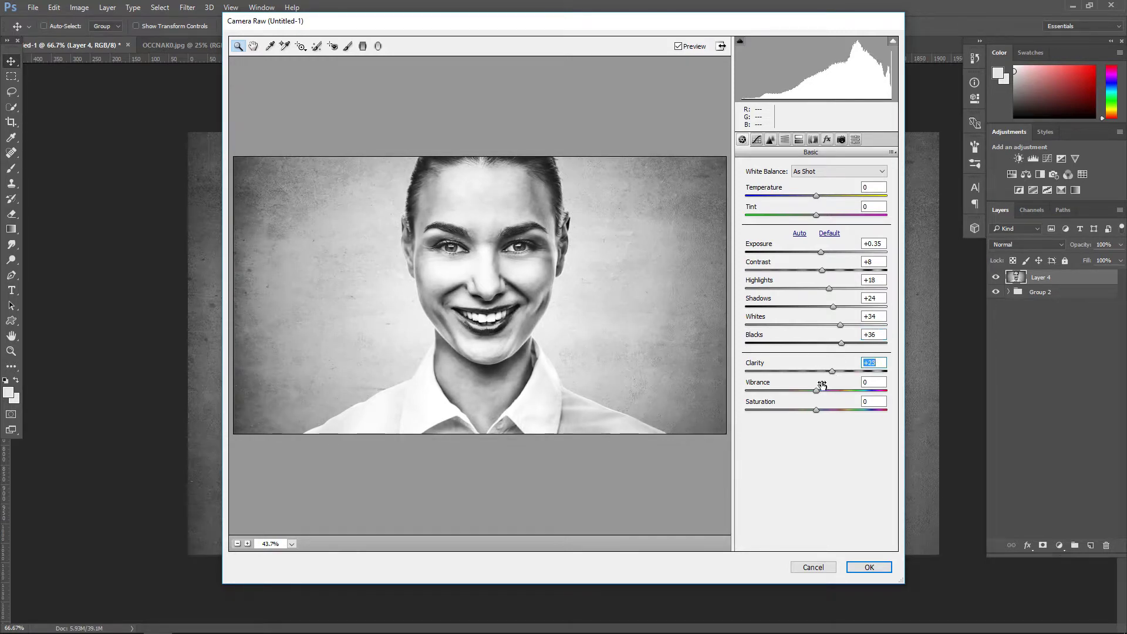
Step: Darken the image edges with a -12 post-crop vignette in Effects
click(799, 140)
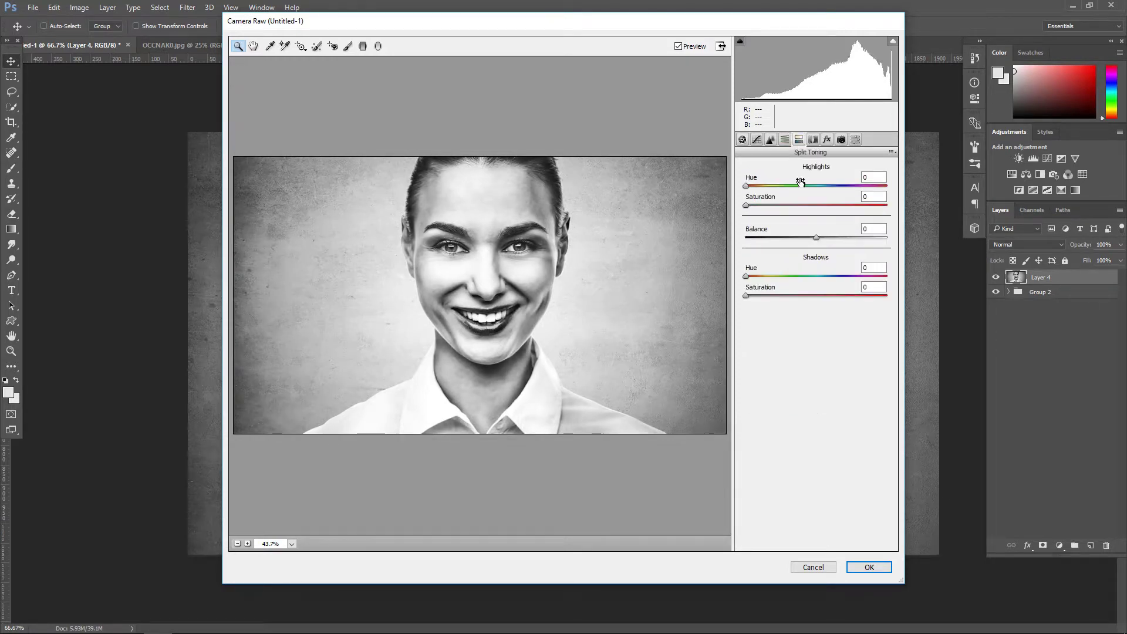
click(827, 139)
drag(816, 291, 808, 291)
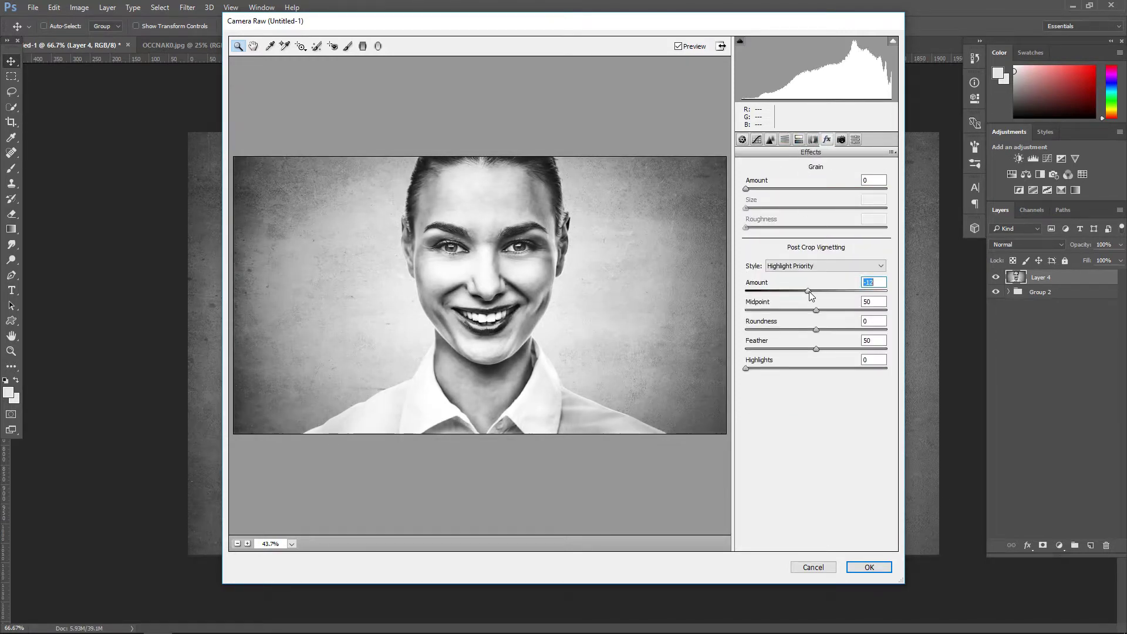
Step: Draw a radial filter oval over the face to warm and brighten it
click(742, 140)
click(378, 46)
mouse_move(375, 141)
mouse_down()
mouse_move(543, 274)
mouse_move(636, 288)
mouse_up()
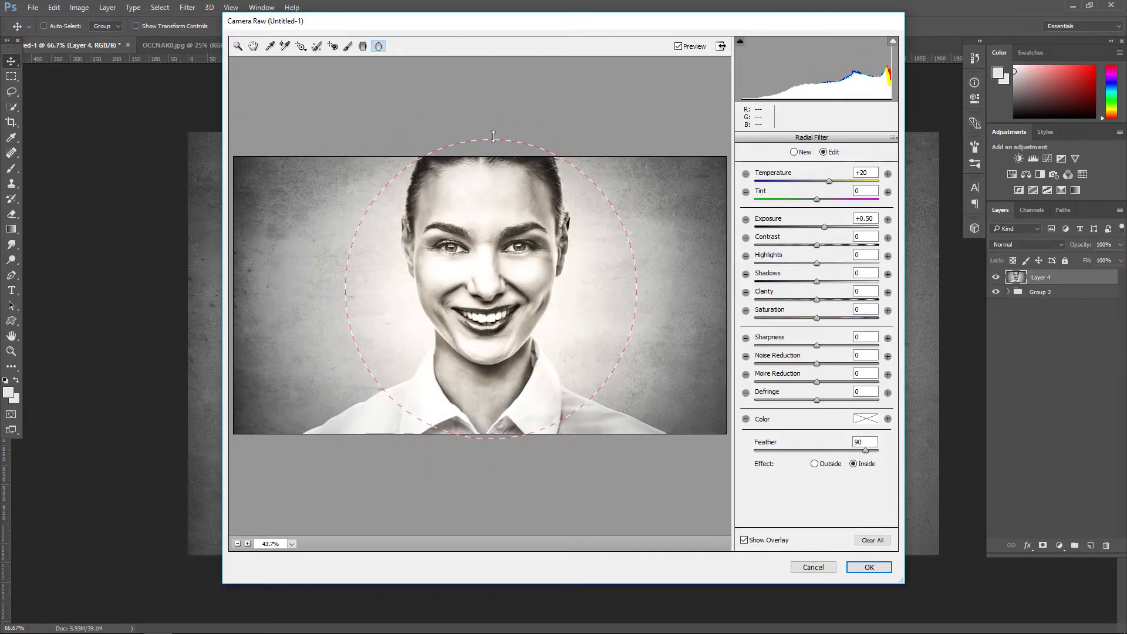
Step: Widen the radial filter around the face, set Temperature to 0 and Effect to Outside
drag(493, 136, 491, 132)
drag(636, 289, 656, 288)
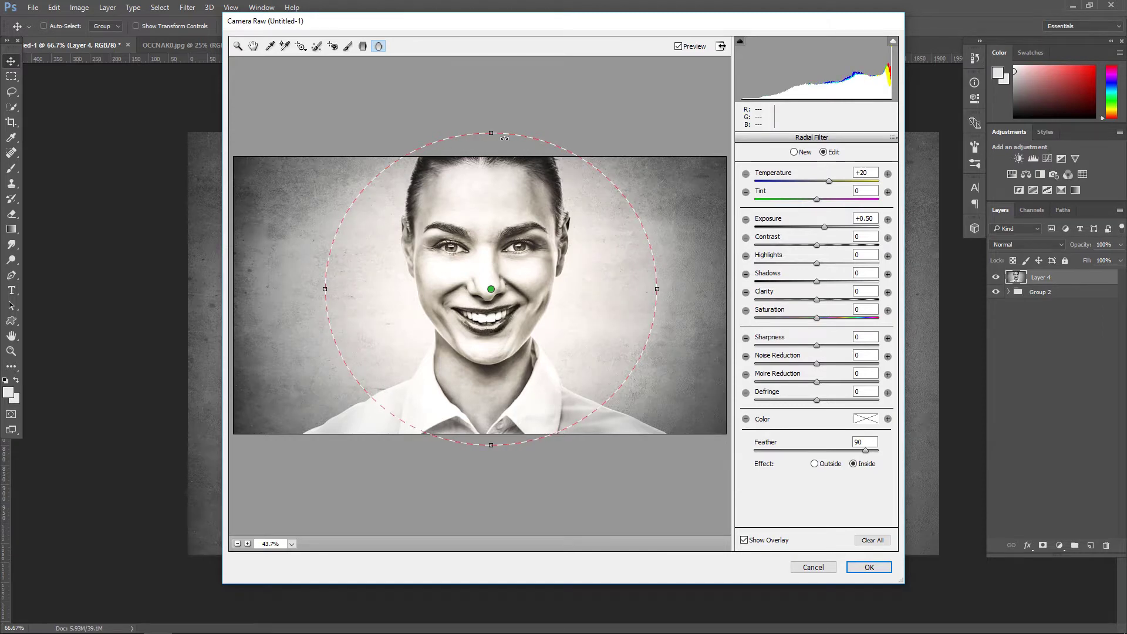
double_click(861, 172)
text(0)
click(814, 463)
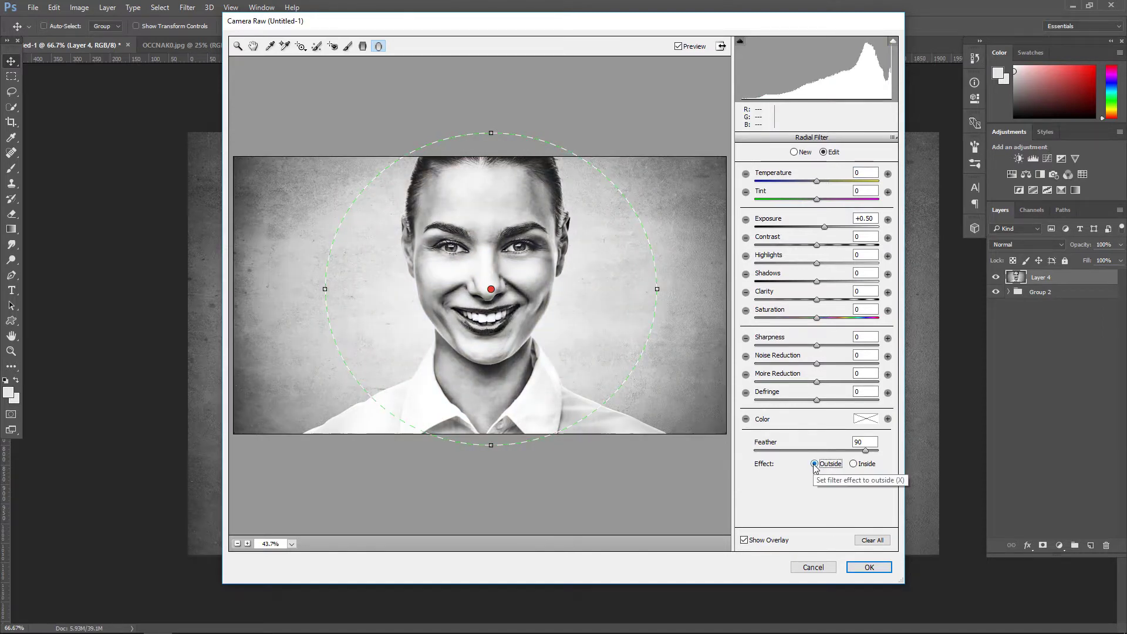
Step: Give the outside area +0.25 exposure, -25 contrast, +45 highlights, extra clarity and sharpness, reduce feather, and commit
mouse_move(824, 228)
mouse_down()
mouse_move(813, 227)
mouse_move(840, 245)
mouse_up()
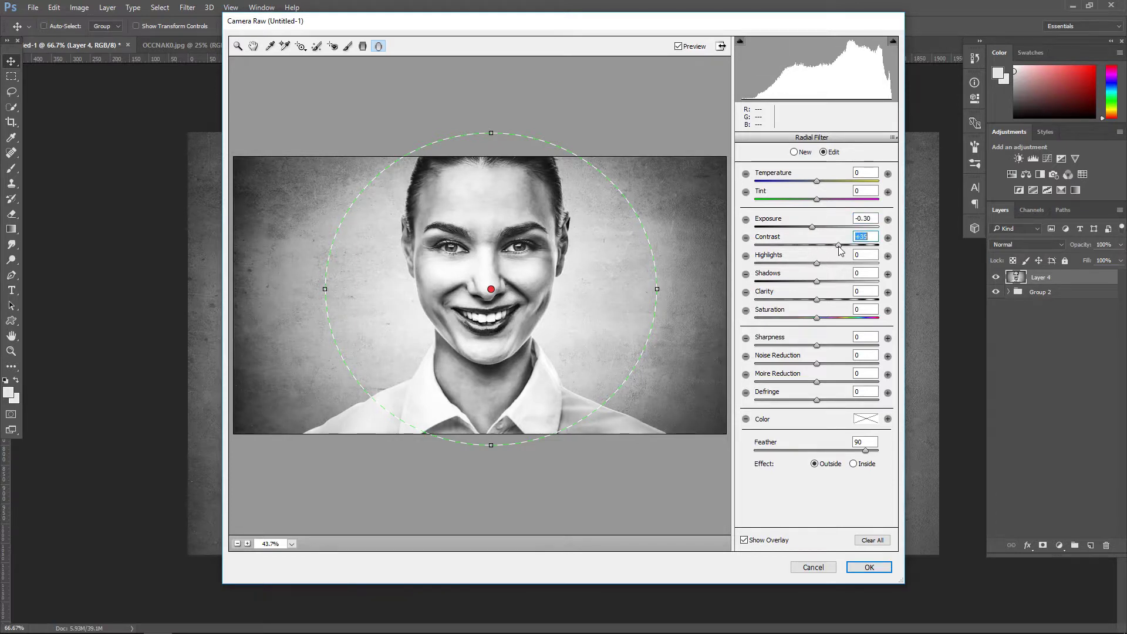
drag(816, 345, 855, 345)
drag(816, 300, 838, 299)
drag(817, 263, 844, 263)
mouse_move(811, 227)
mouse_down()
mouse_move(823, 233)
mouse_move(802, 245)
mouse_up()
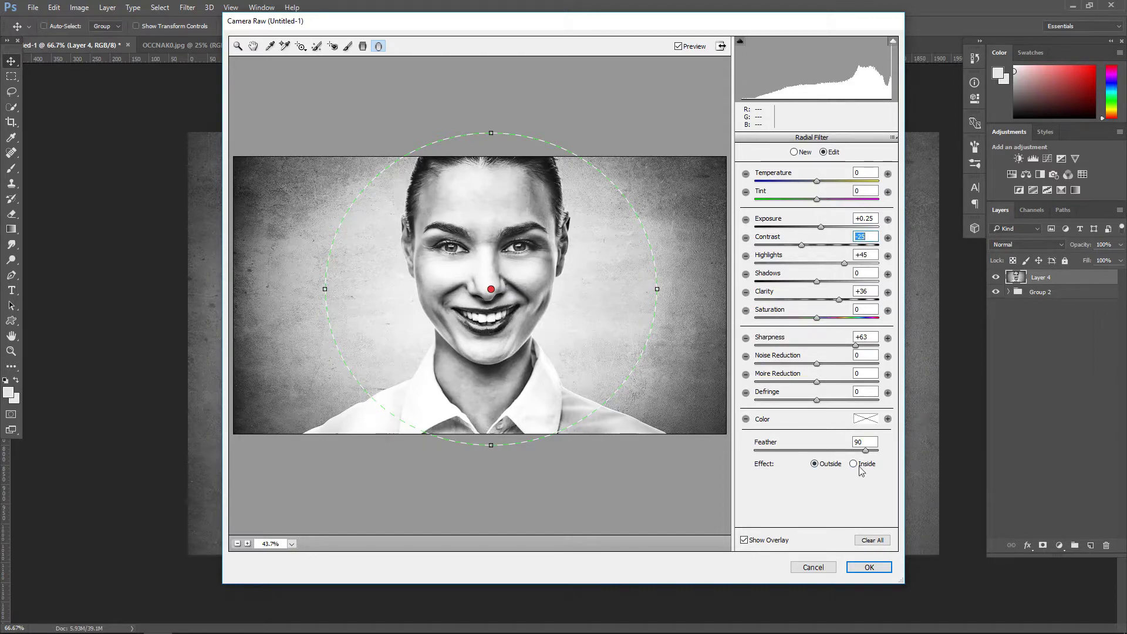
drag(865, 450, 841, 450)
click(867, 567)
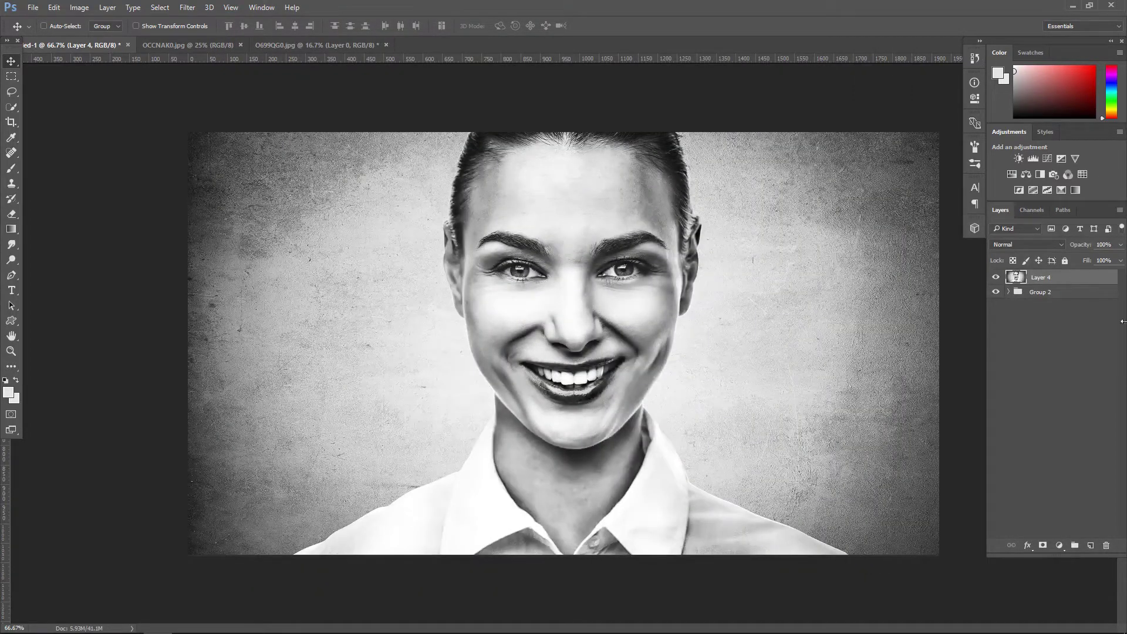
Step: Stamp all visible layers into a merged copy and set its blend mode to Soft Light
key(ctrl+shift+alt+e)
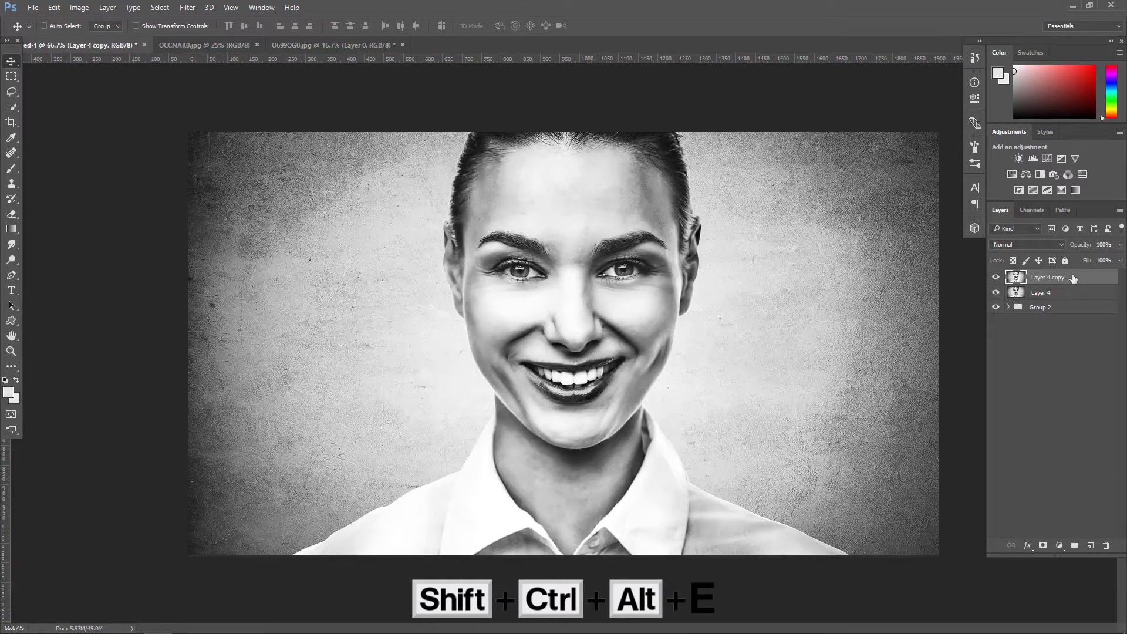
click(1028, 243)
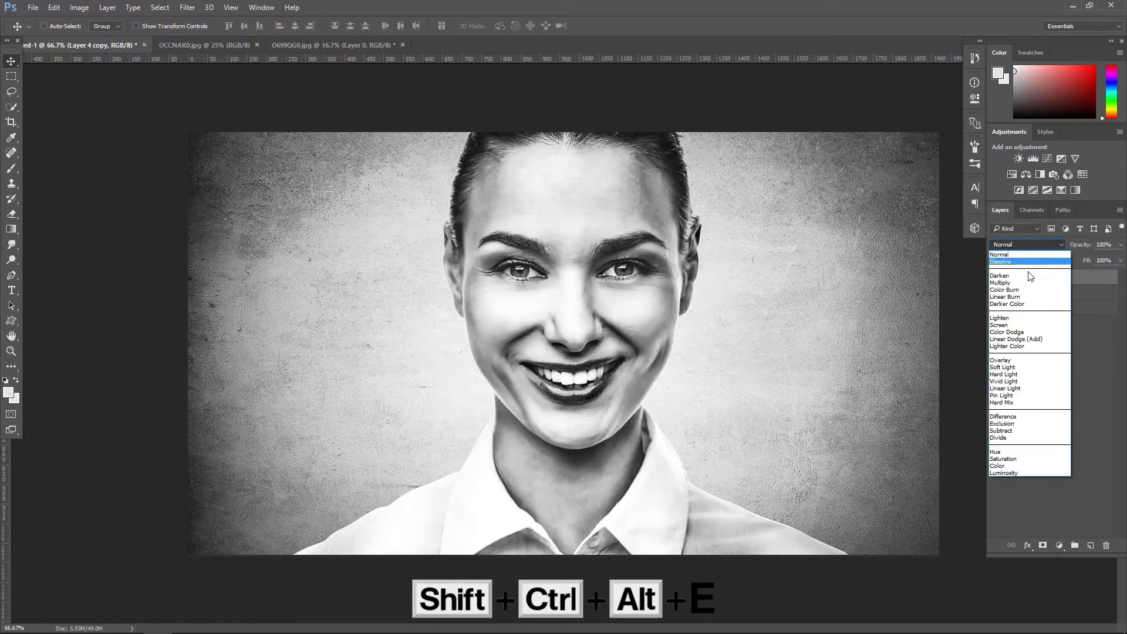
click(1028, 367)
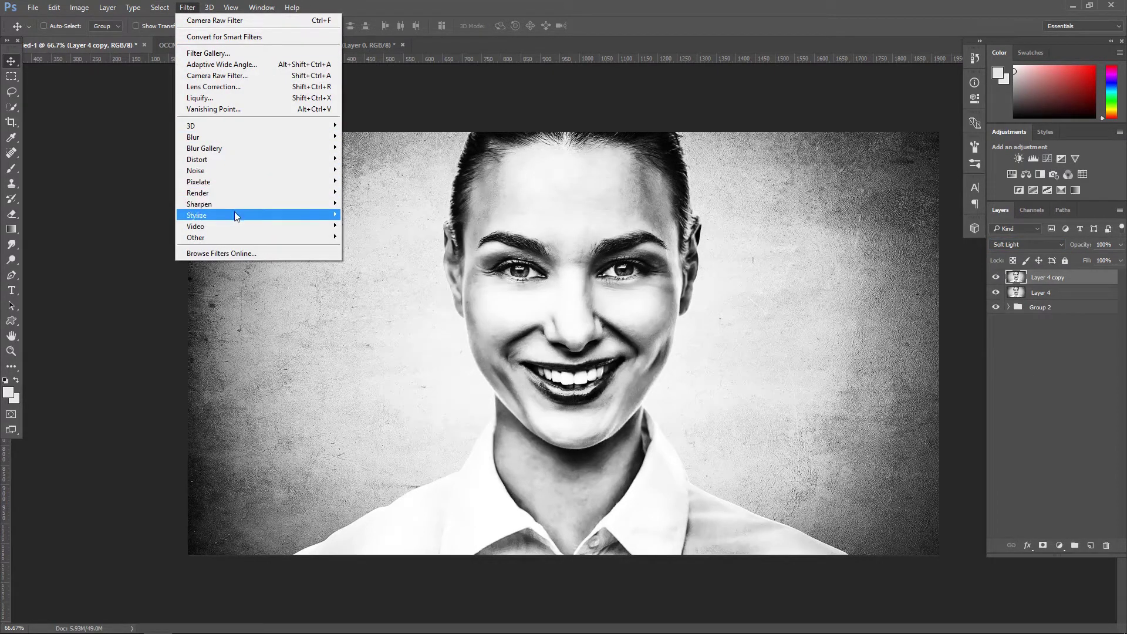
mouse_move(255, 215)
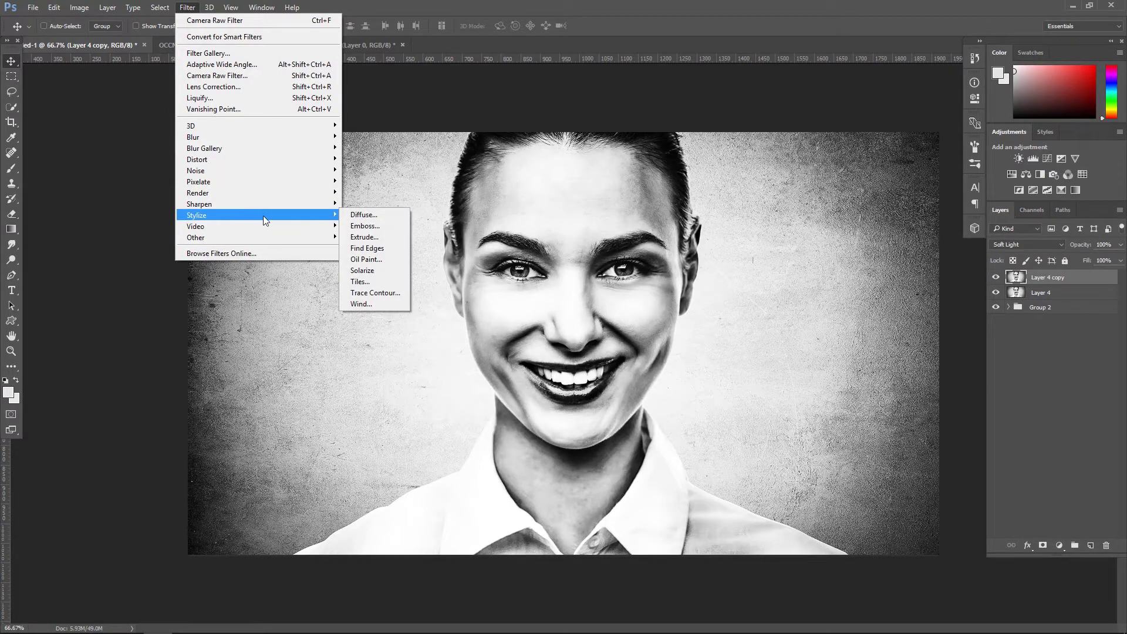
Step: Apply Find Edges to the merged copy at 20% opacity, then add an empty Layer 5
click(369, 249)
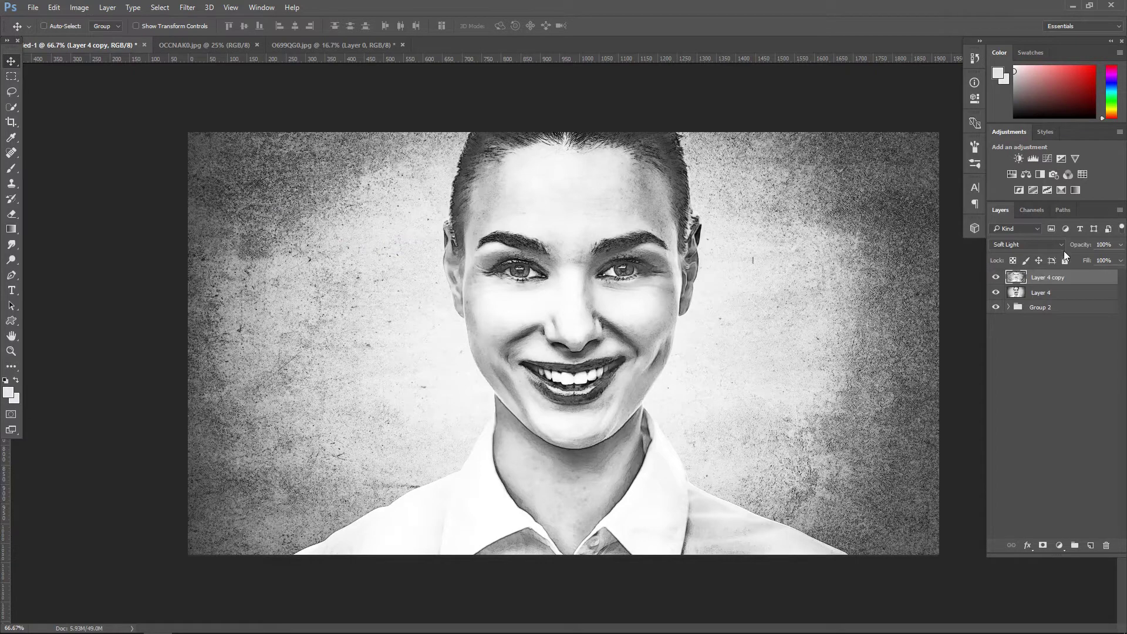
click(1120, 244)
drag(1119, 260, 1083, 260)
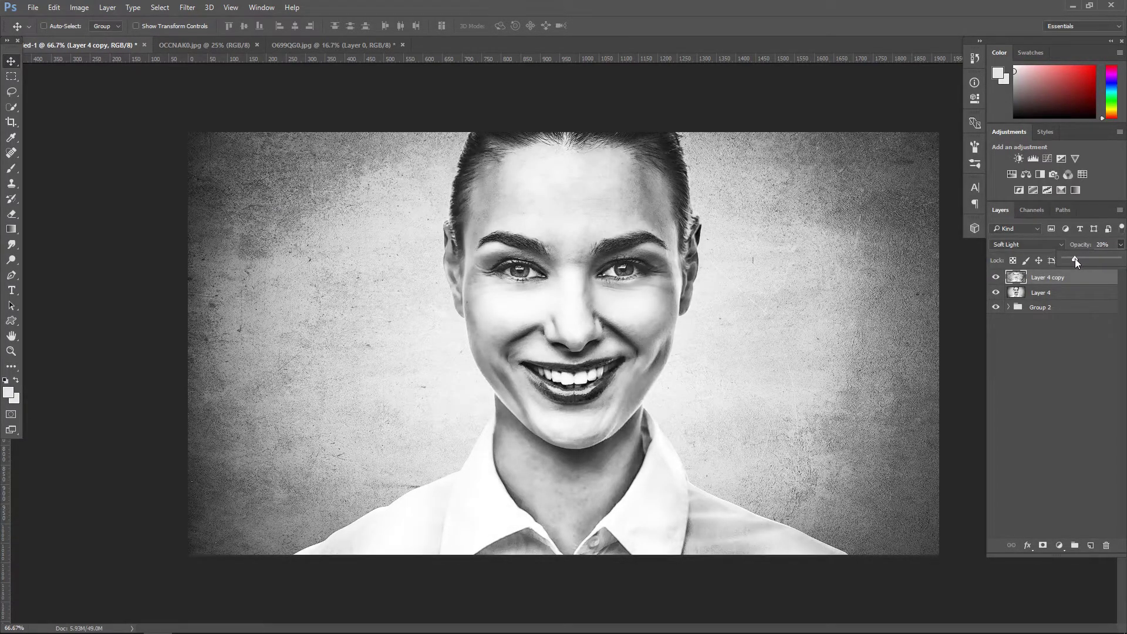
click(996, 277)
click(996, 277)
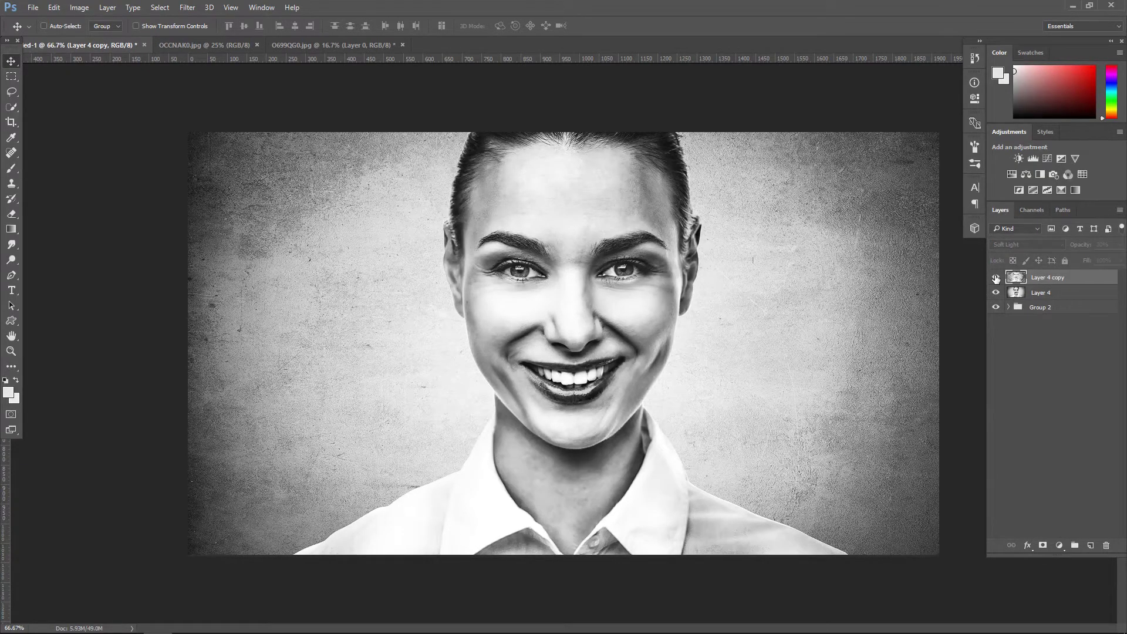
click(996, 277)
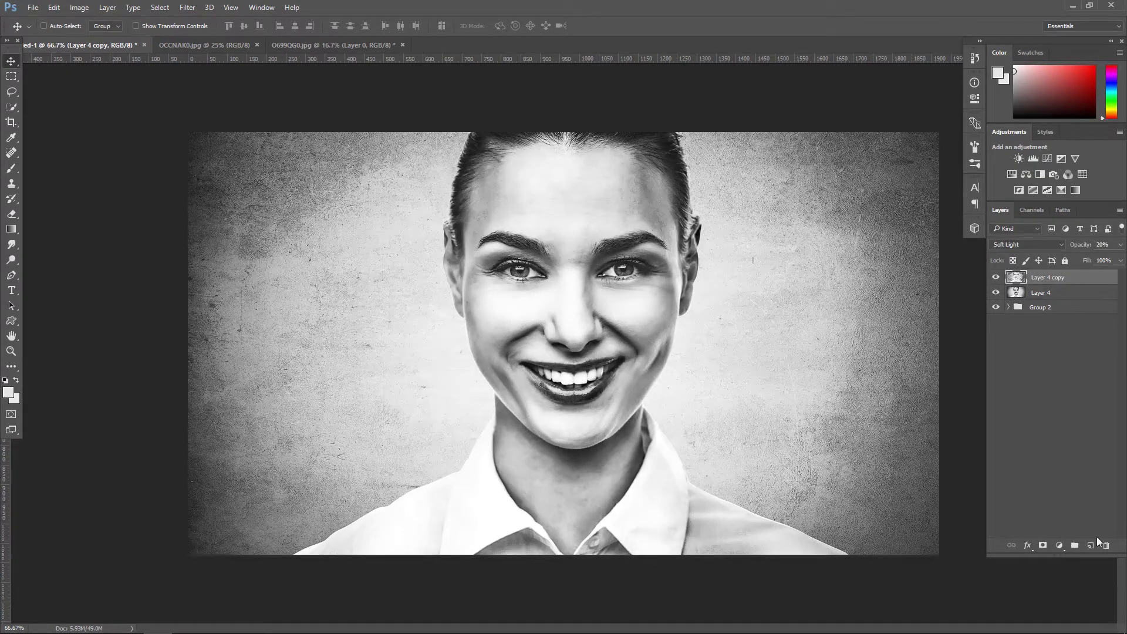
click(1086, 547)
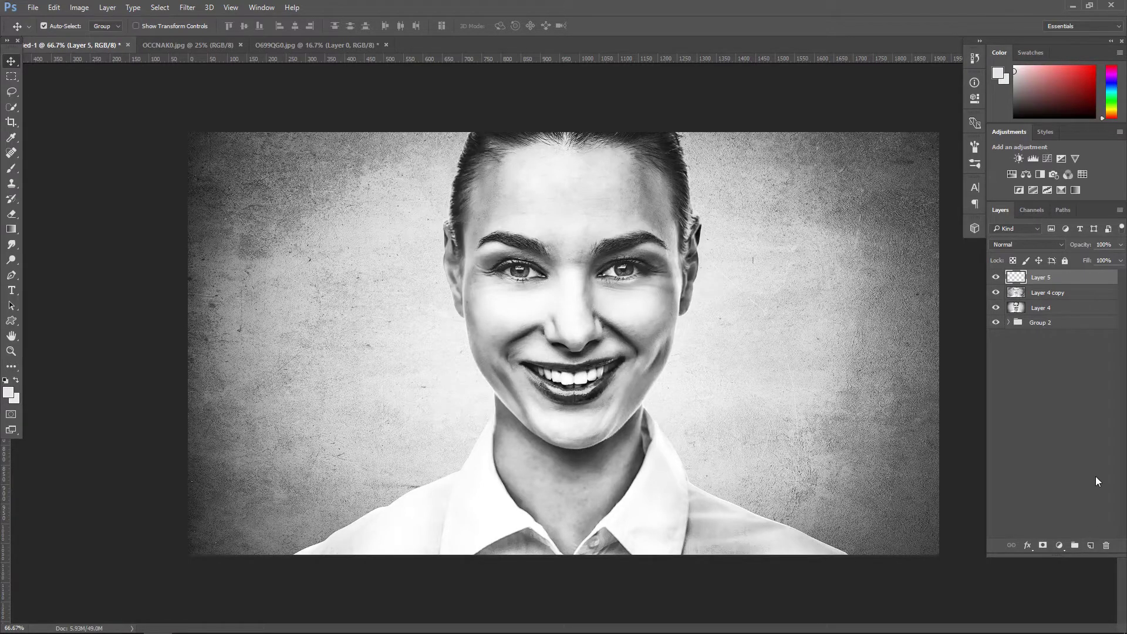
Step: Stamp the visible image into Layer 5 and raise its Hue/Saturation lightness to +13
key(ctrl+shift+alt+e)
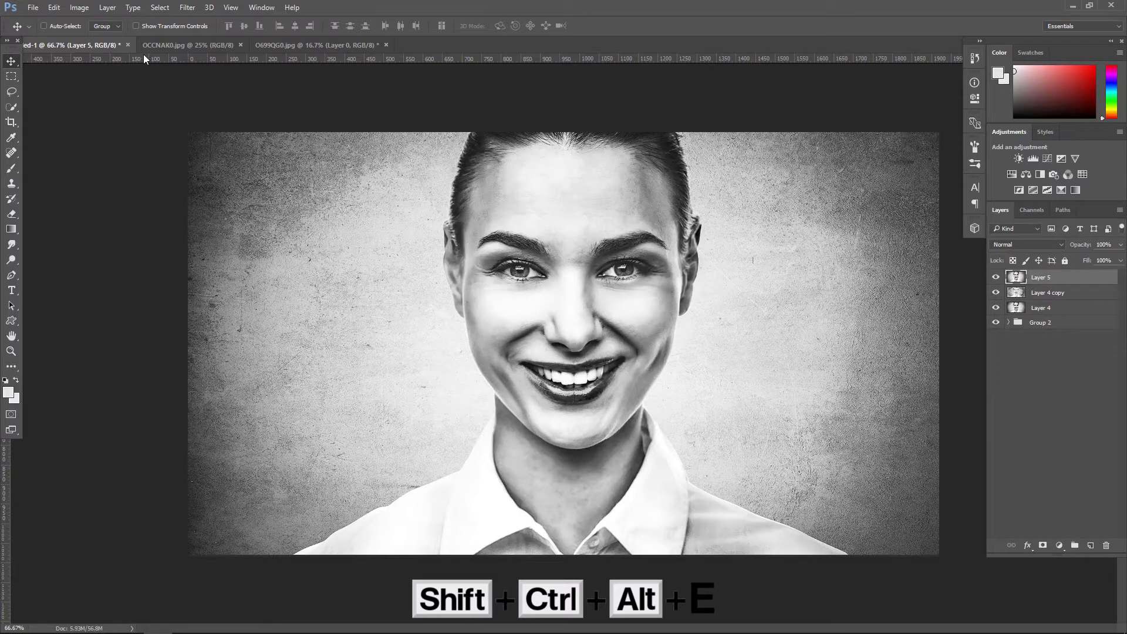
click(80, 8)
mouse_move(96, 37)
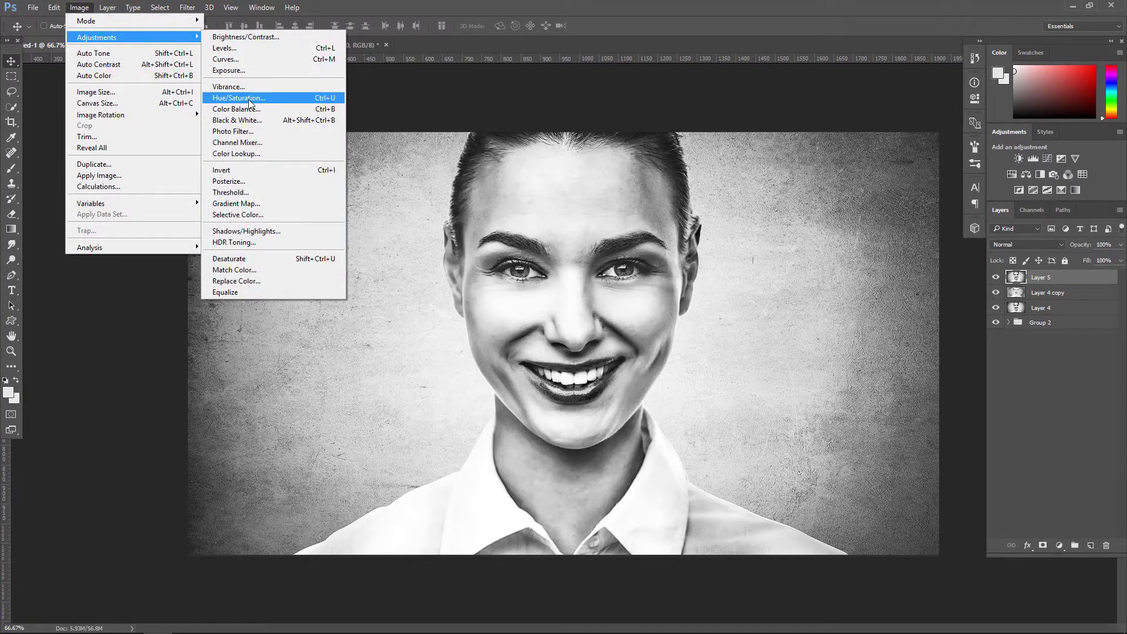
click(249, 98)
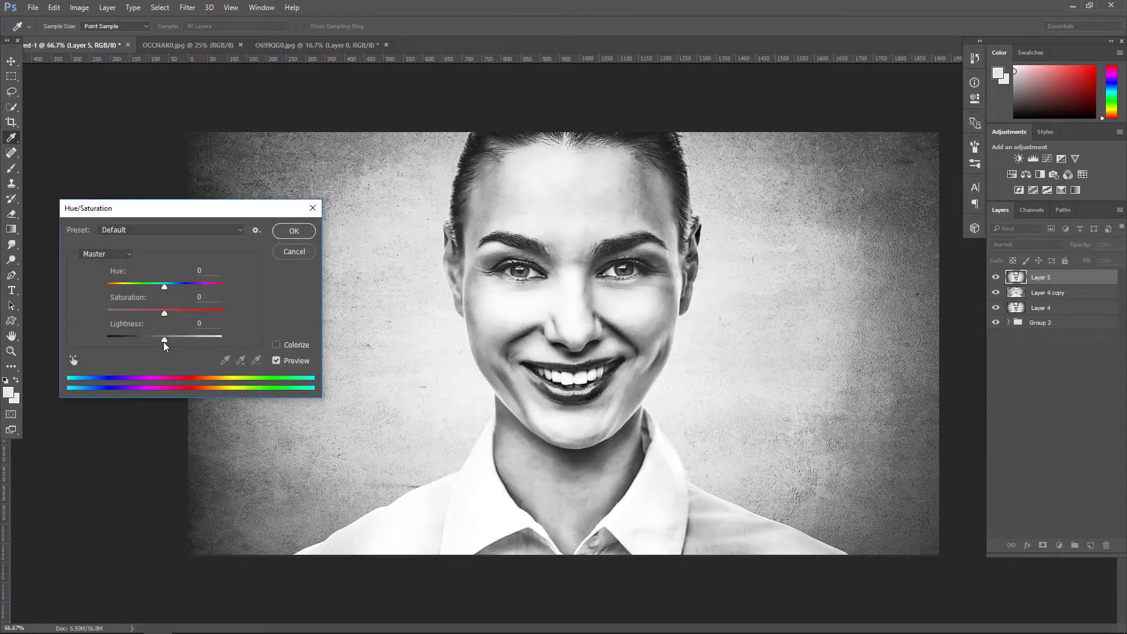
drag(164, 339, 161, 337)
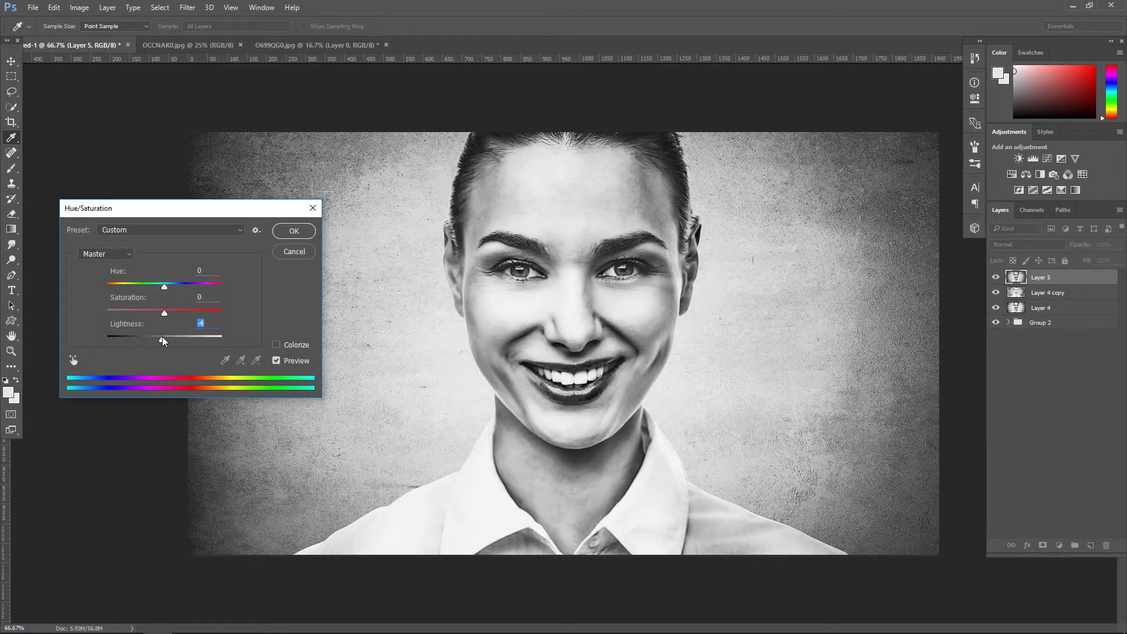
click(296, 231)
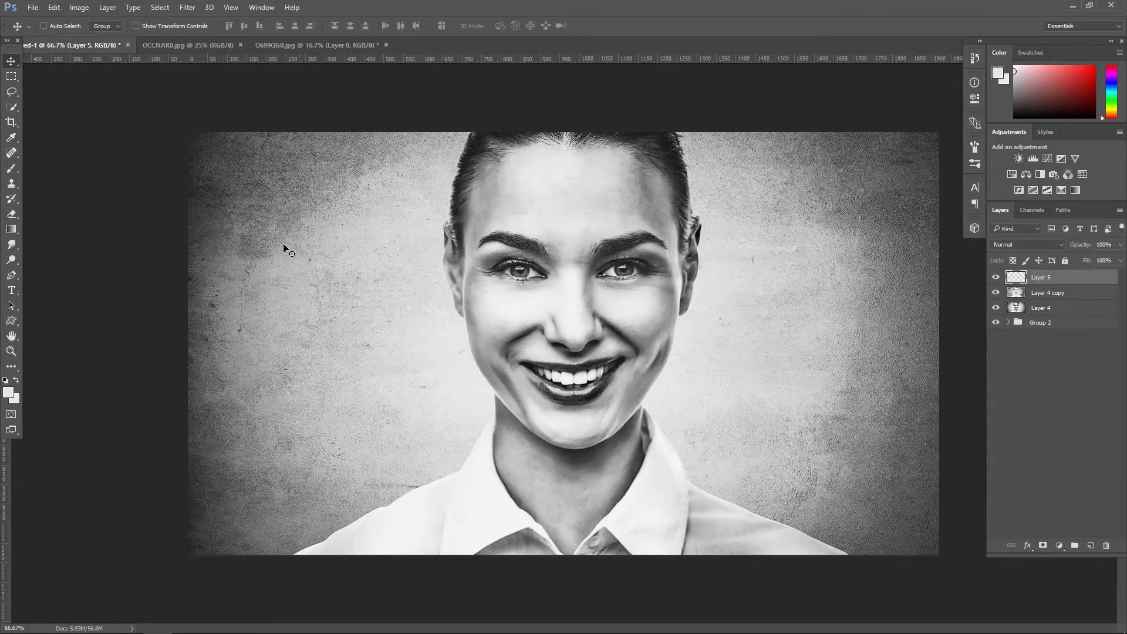
Step: Apply an Exposure adjustment of +0.31 with gamma correction 0.87 to Layer 5
click(77, 7)
mouse_move(97, 37)
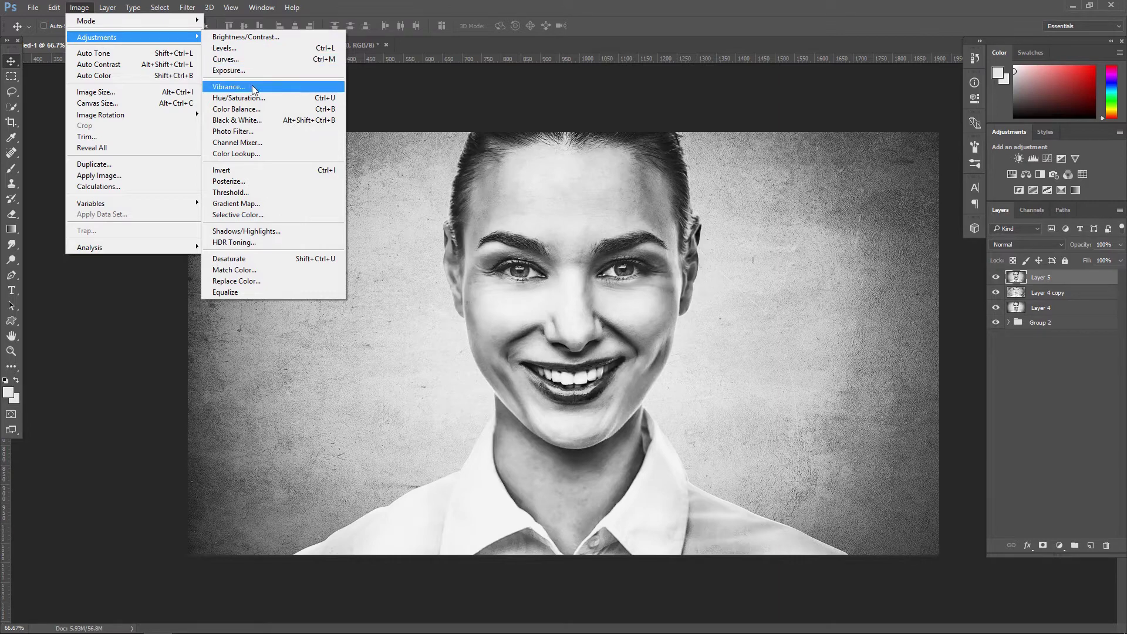
click(248, 72)
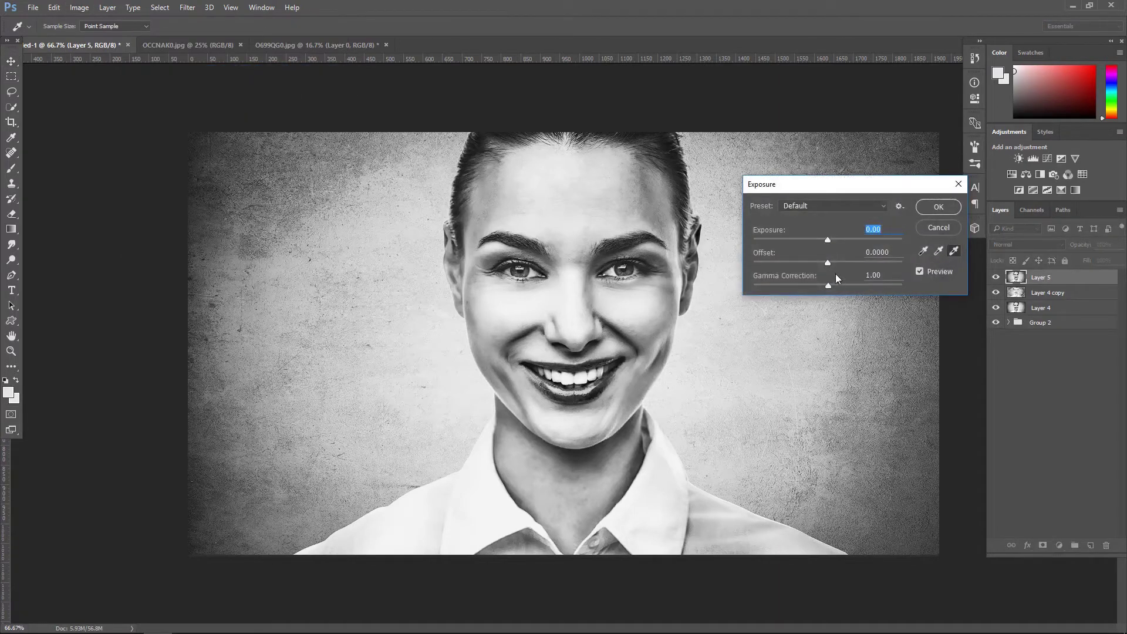
click(829, 241)
drag(828, 241, 832, 241)
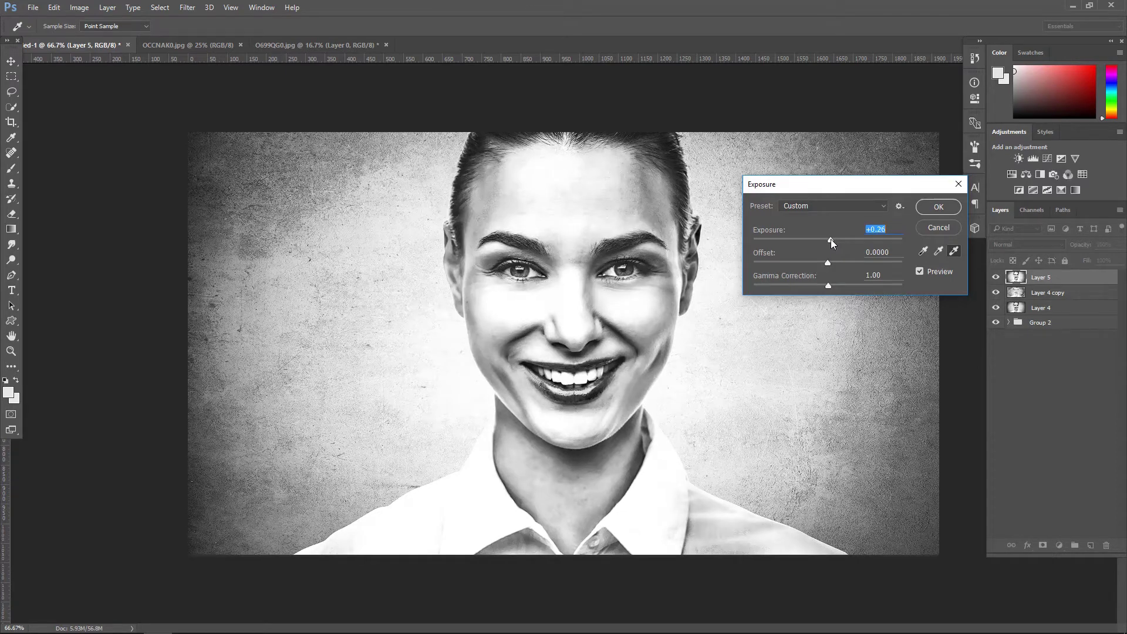
drag(825, 284, 836, 284)
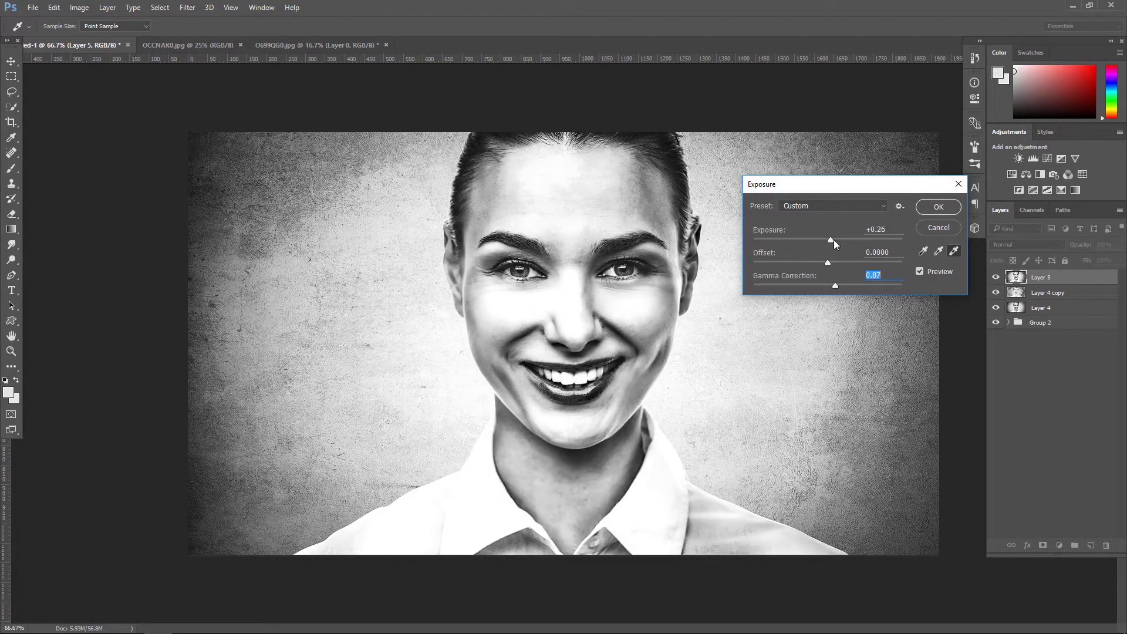
click(833, 239)
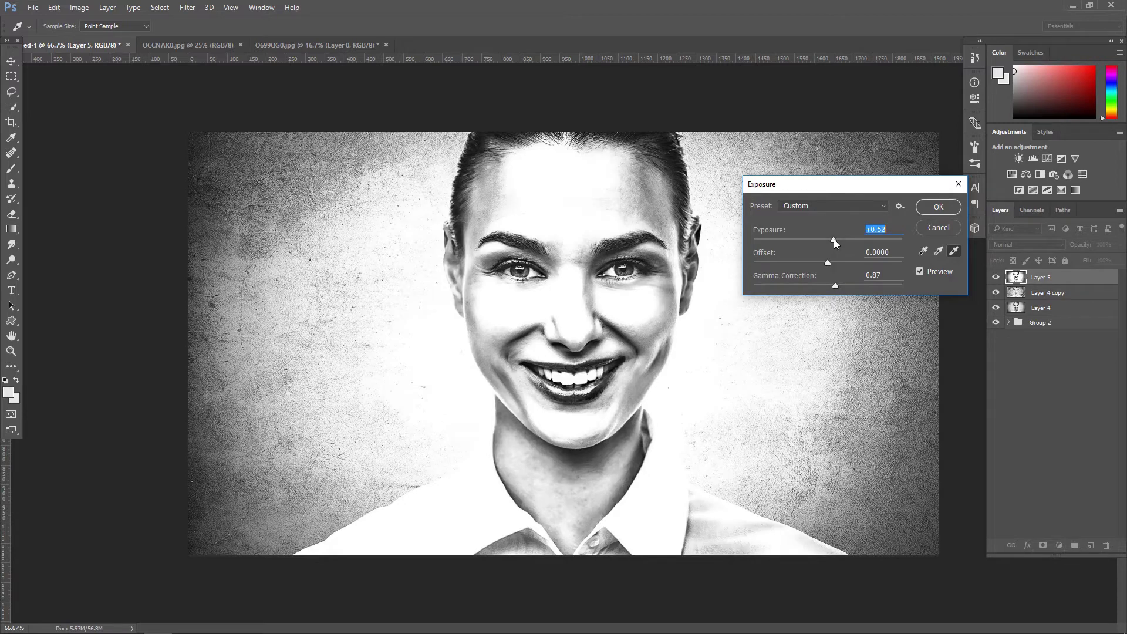
drag(833, 239, 833, 238)
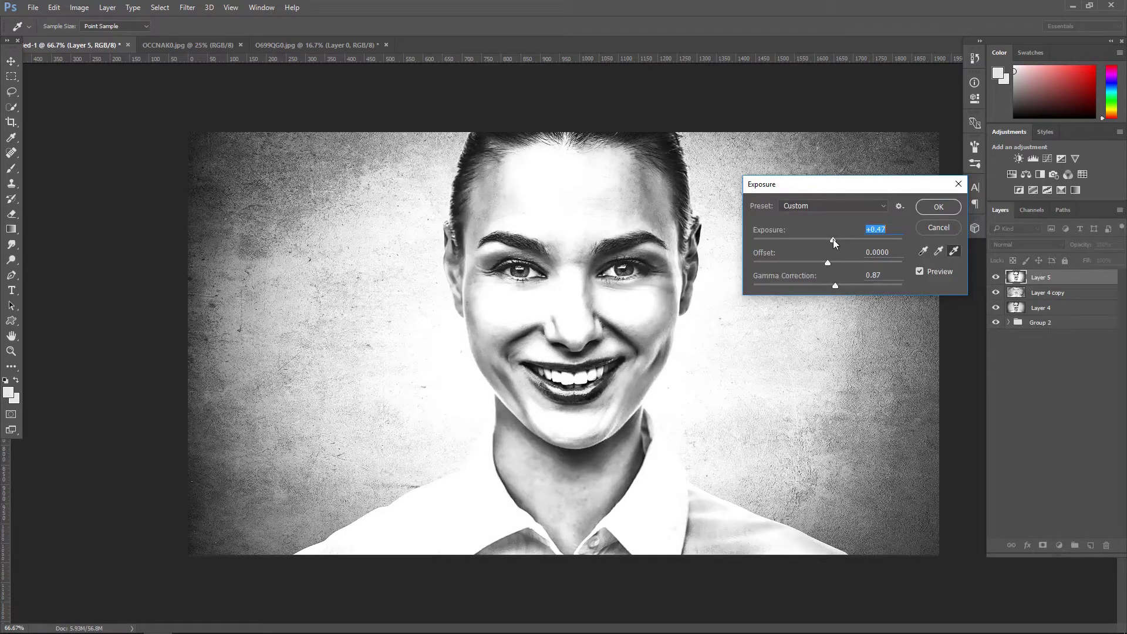
drag(832, 238, 831, 238)
click(938, 206)
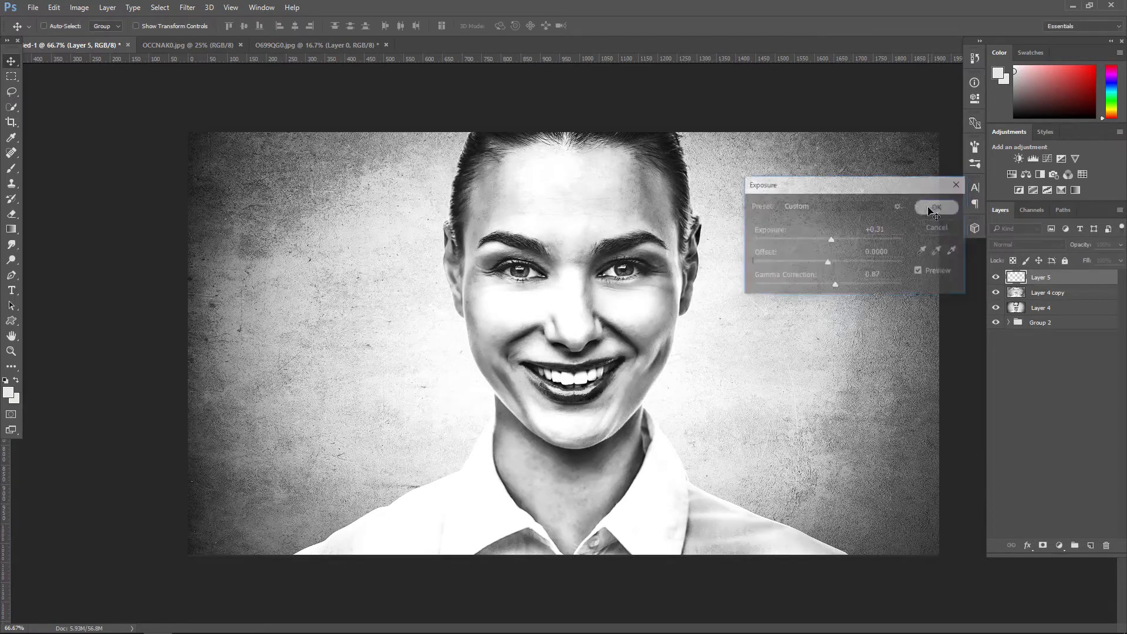
click(996, 278)
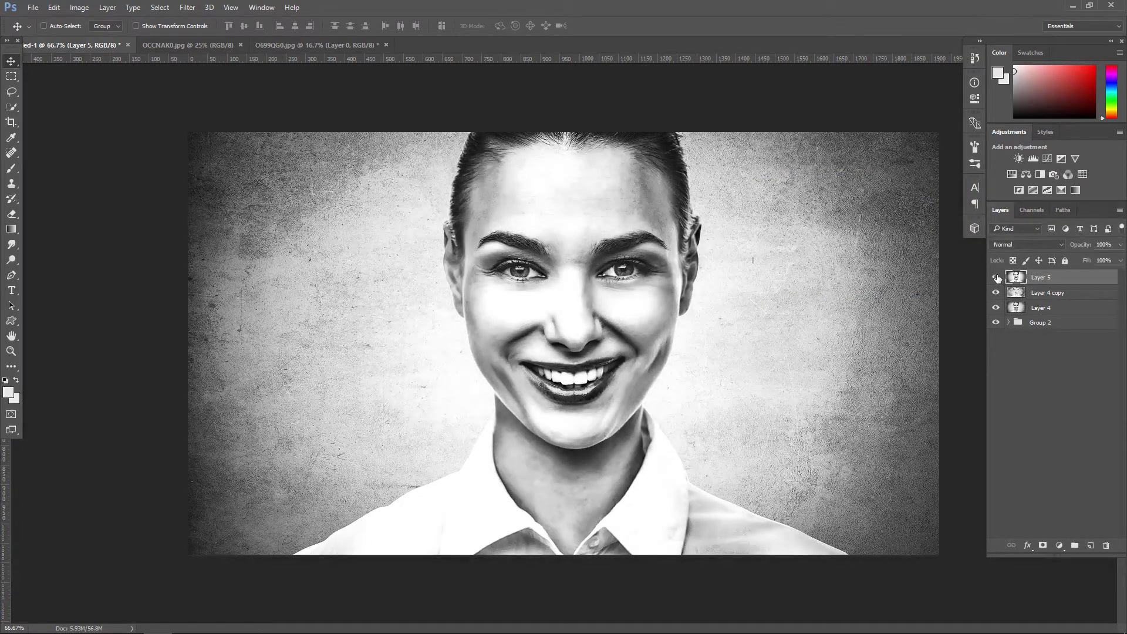